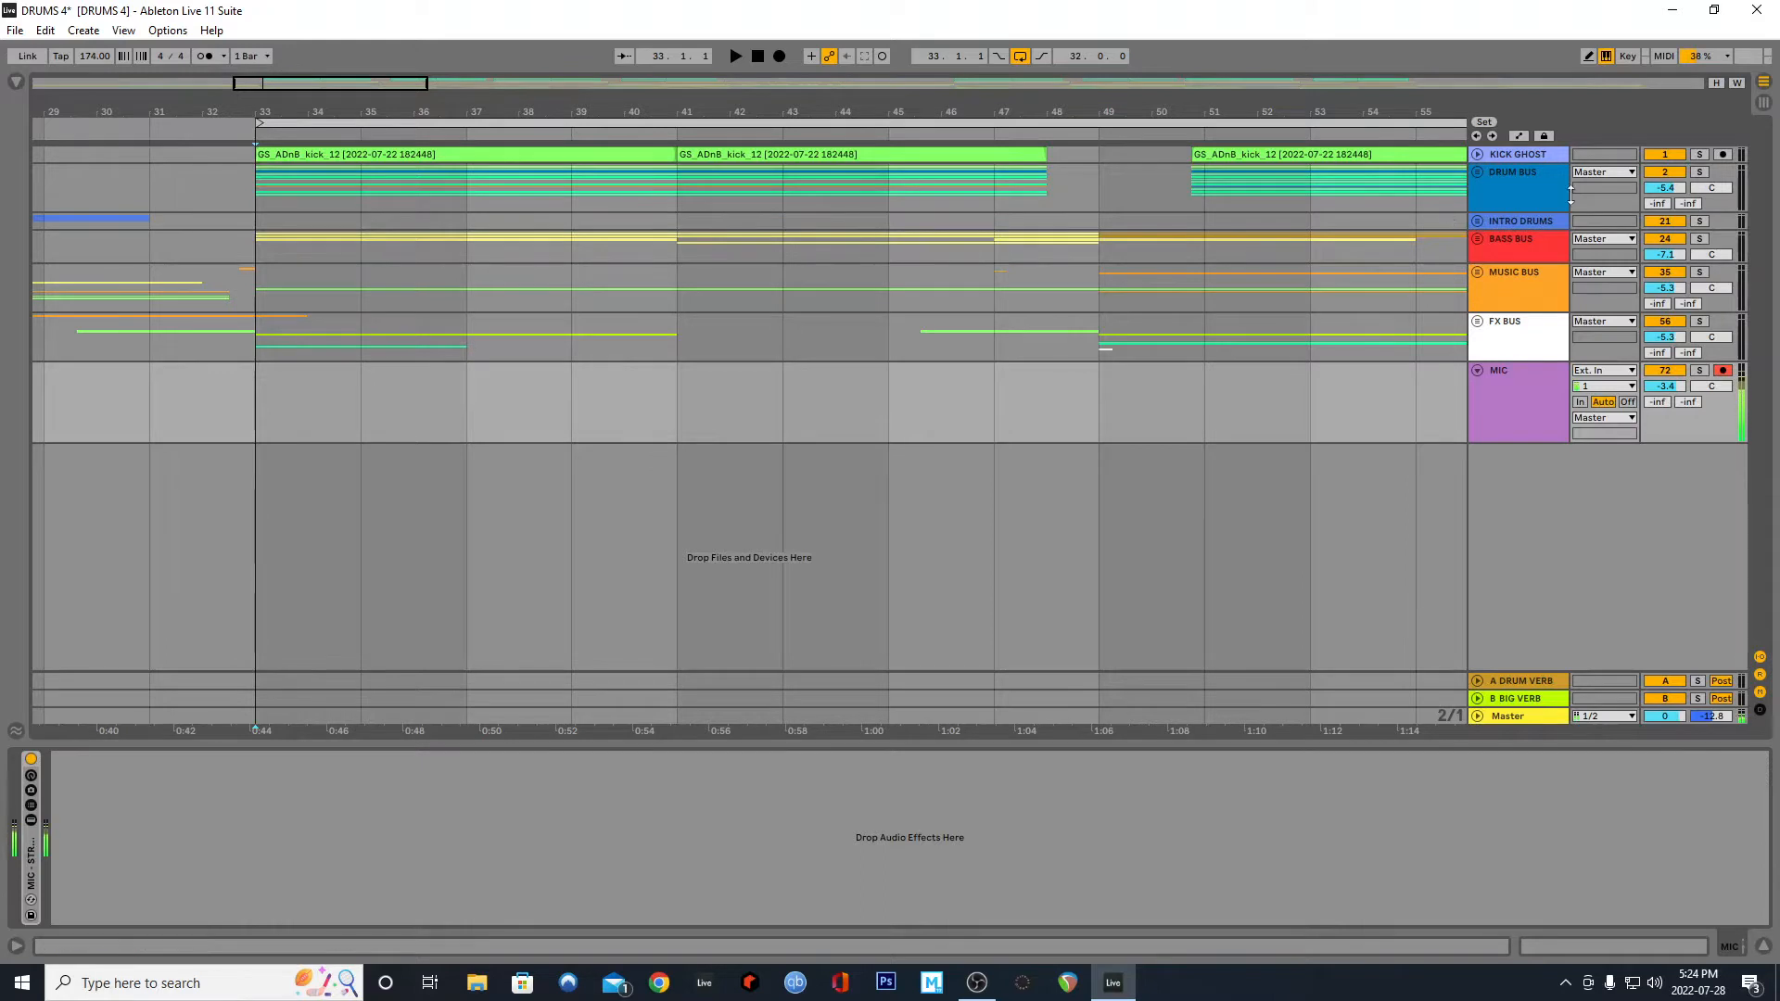
# Unfold the DRUM BUS group to show its KICK, SNARE and TOPS tracks
pyautogui.click(1494, 187)
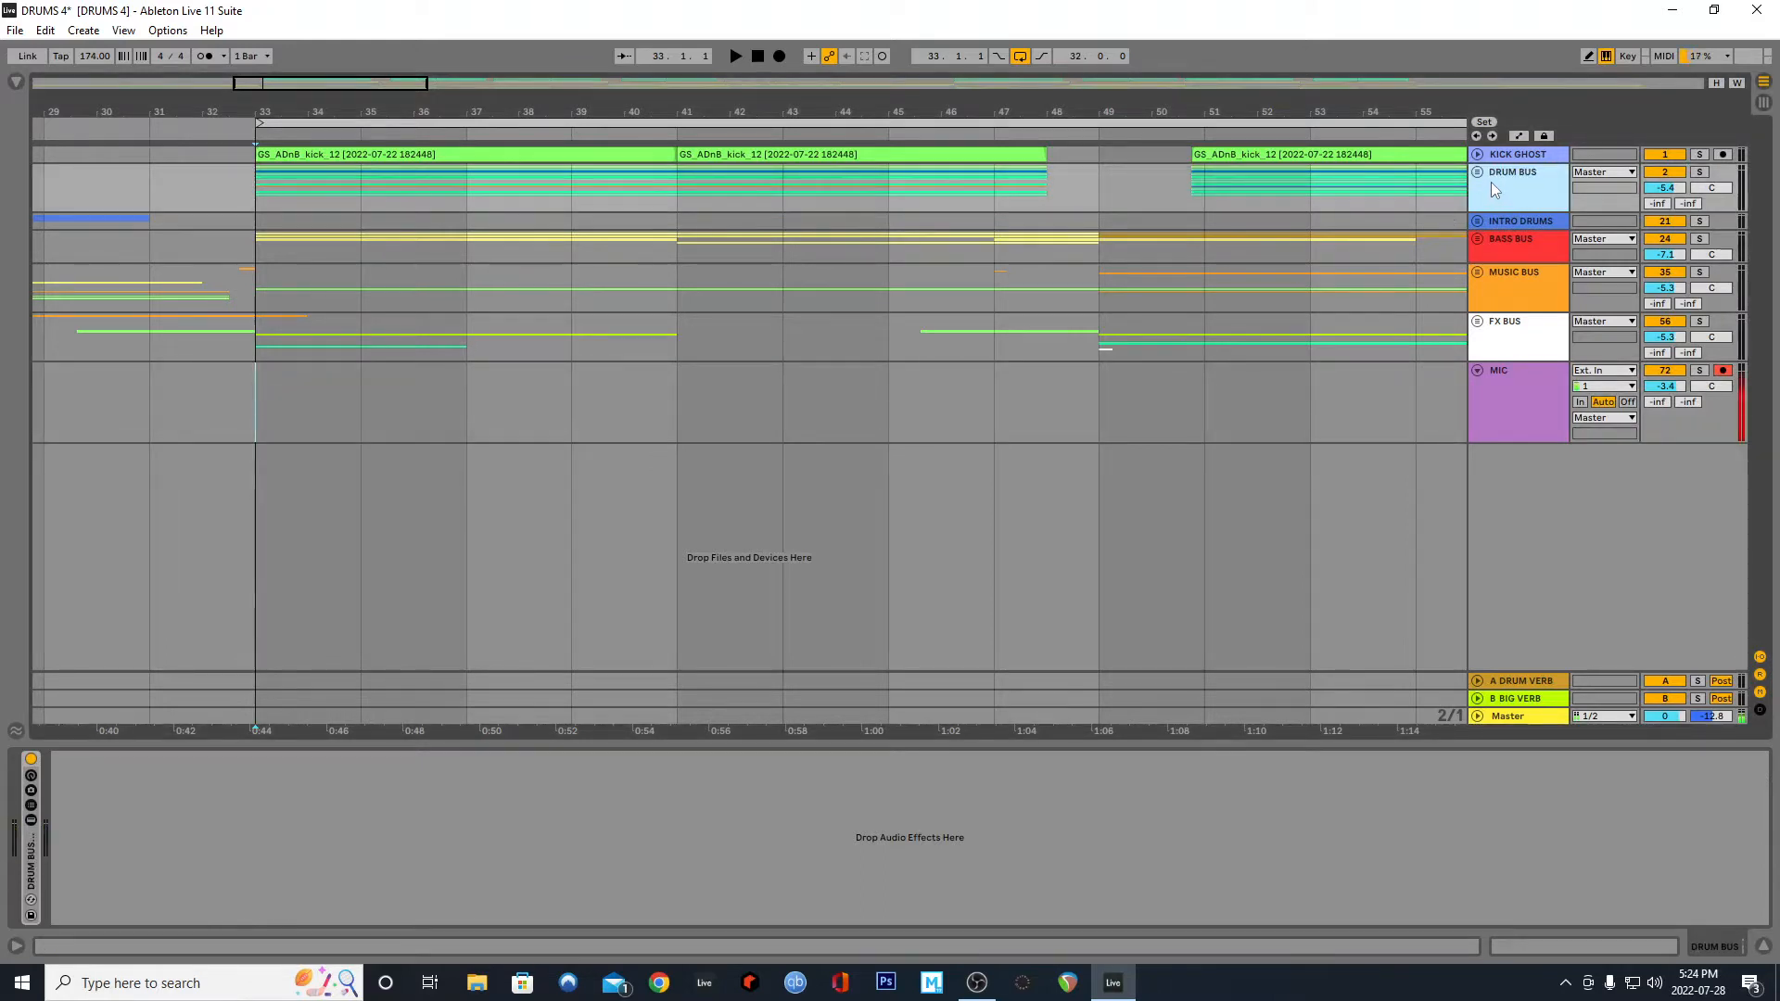
pyautogui.click(1479, 173)
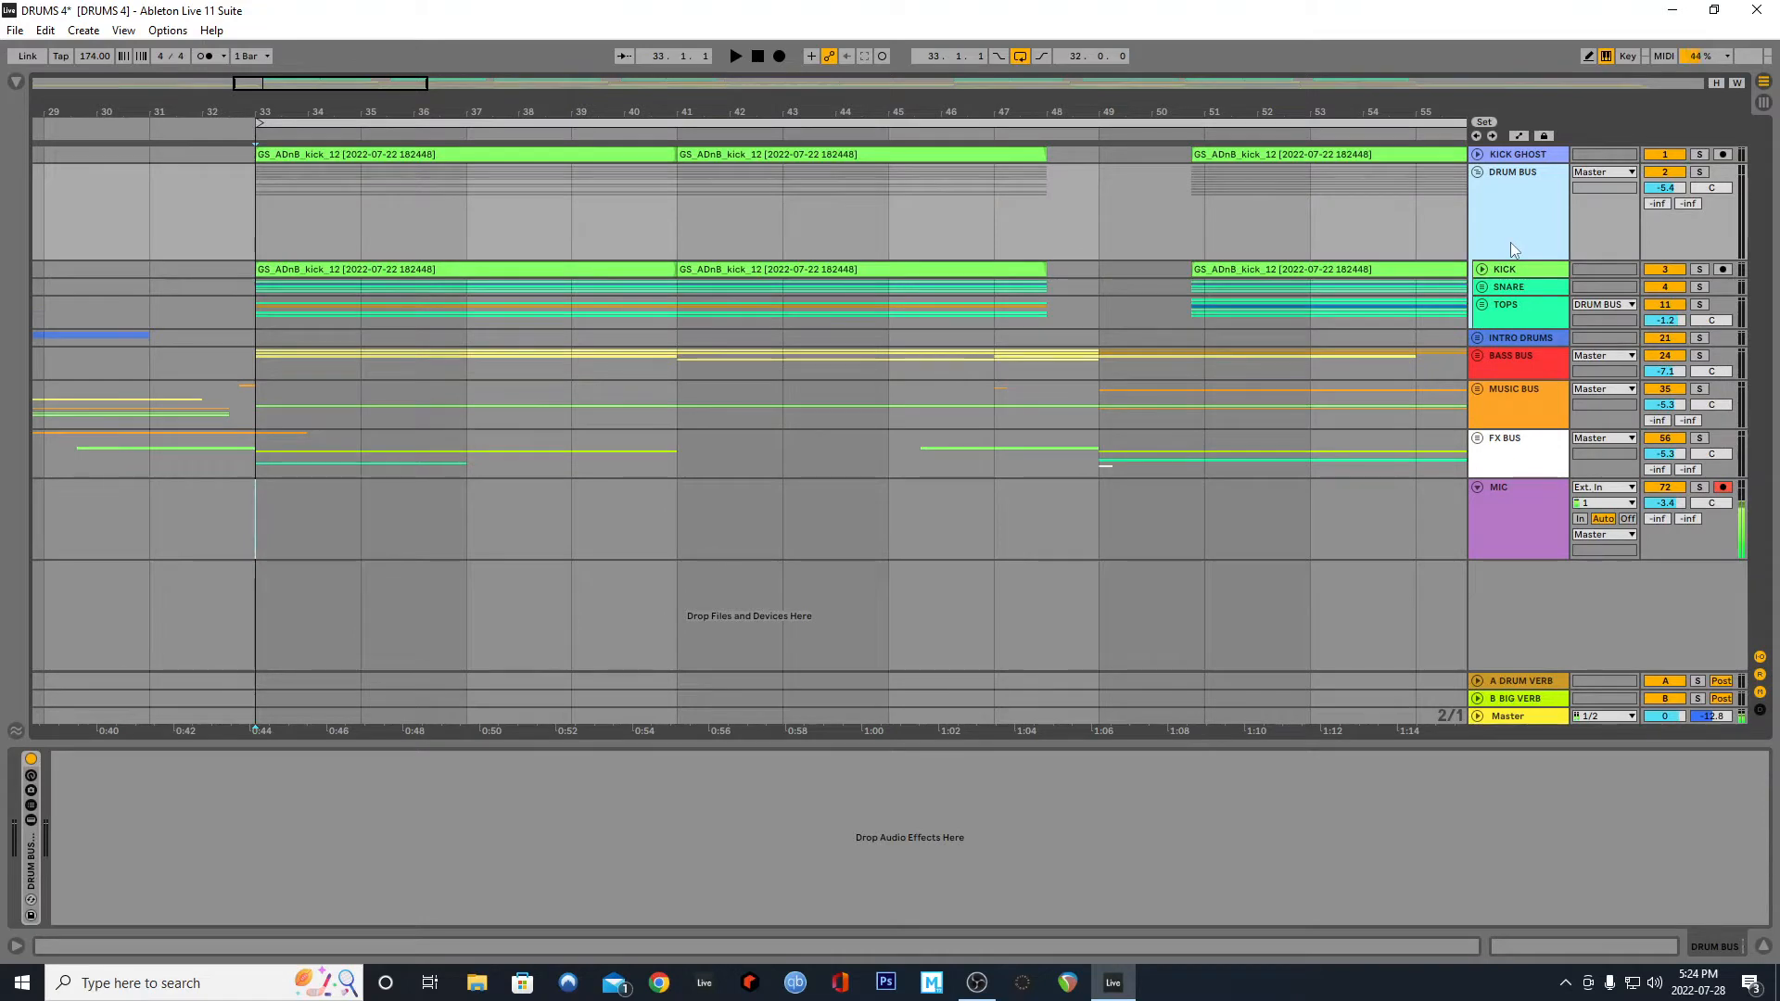
pyautogui.click(1535, 491)
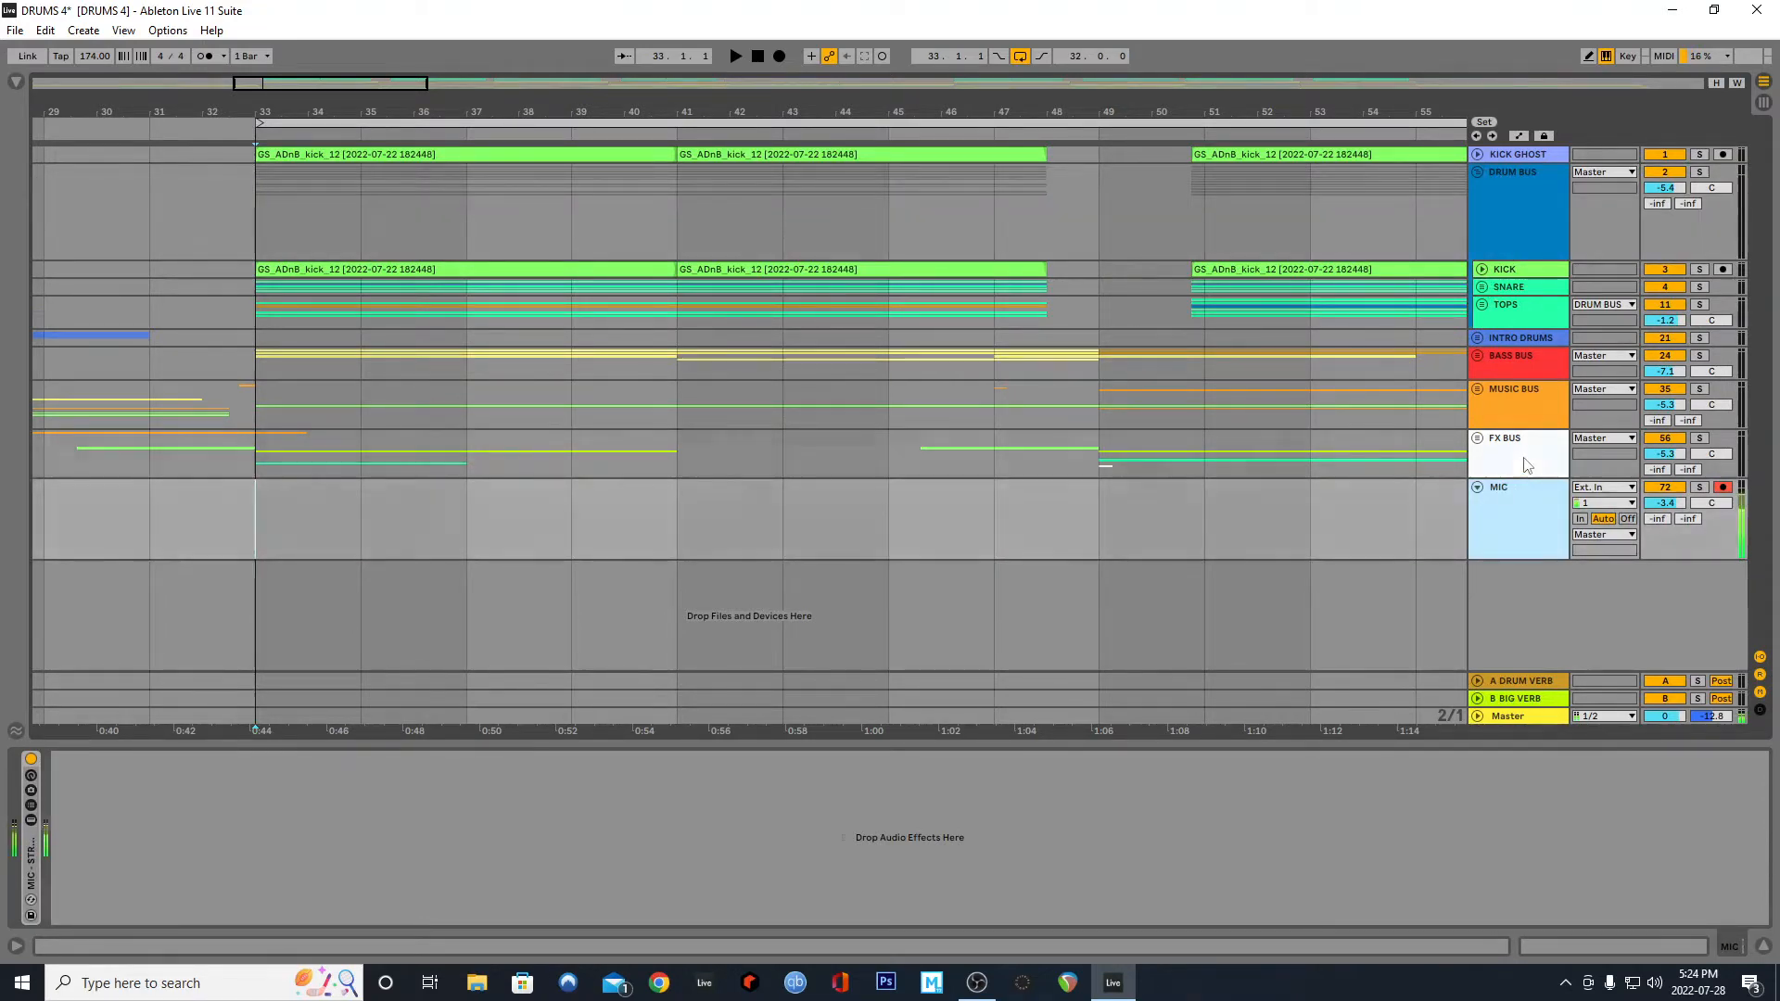
pyautogui.click(1523, 458)
pyautogui.rightClick(1522, 458)
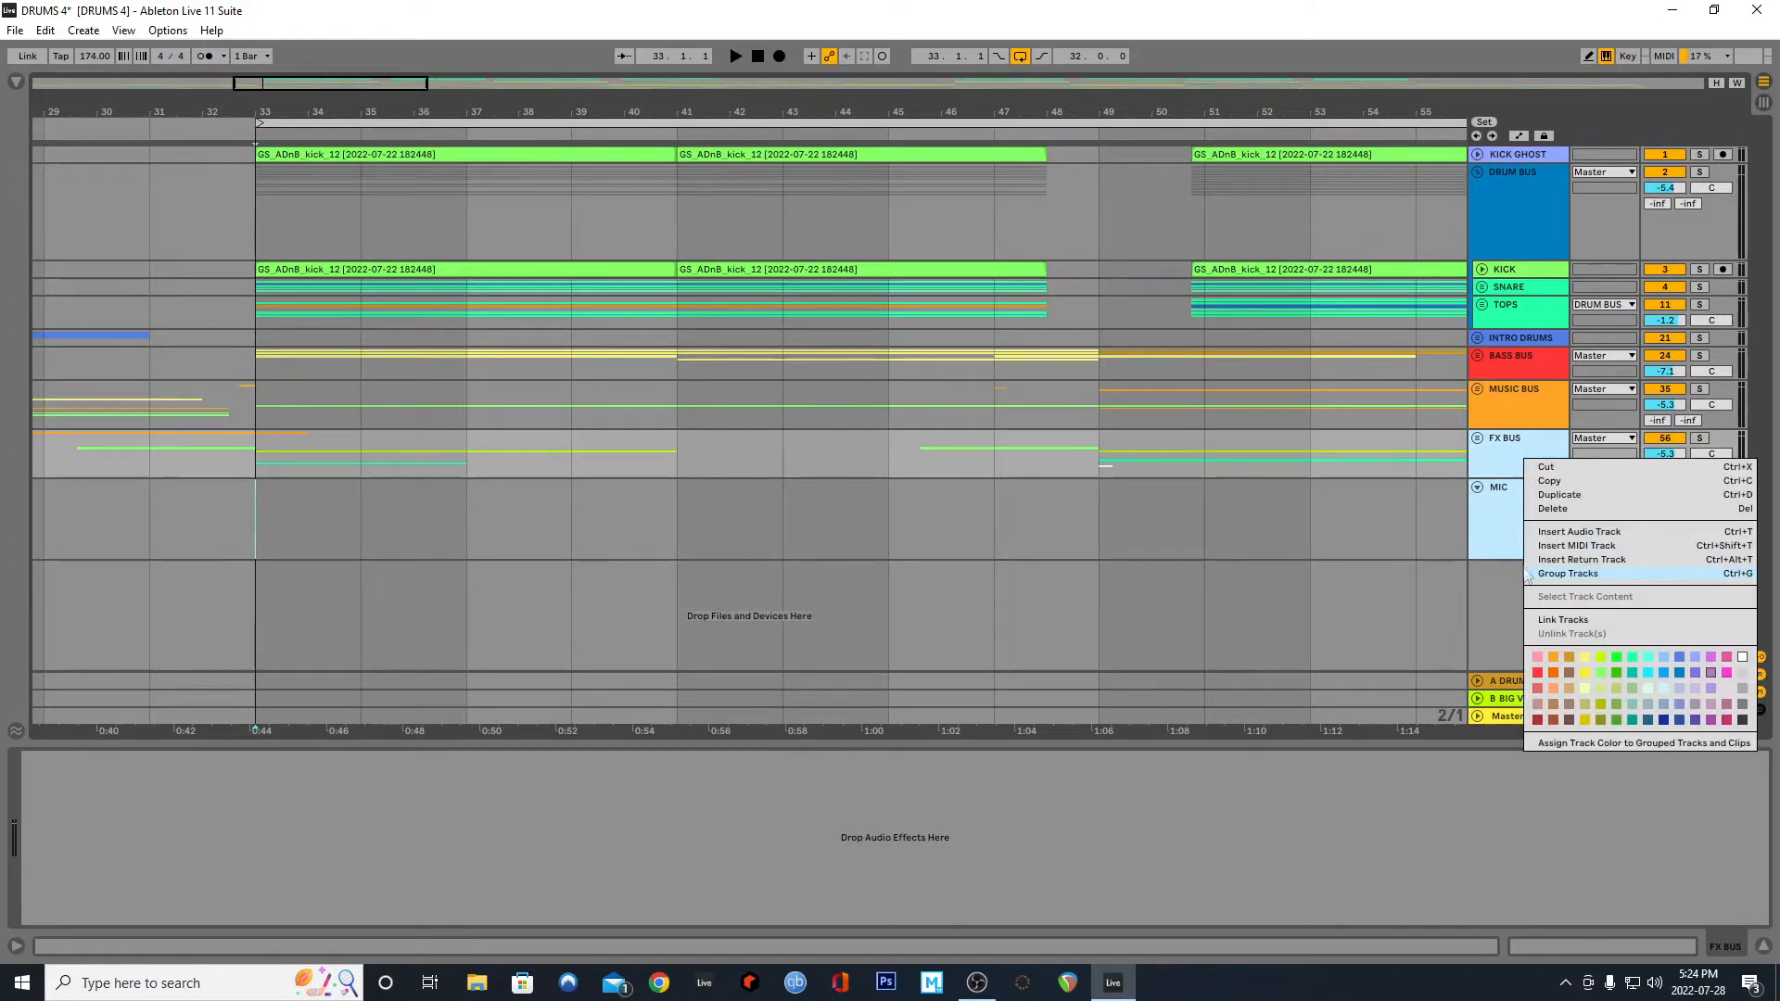
pyautogui.click(1503, 526)
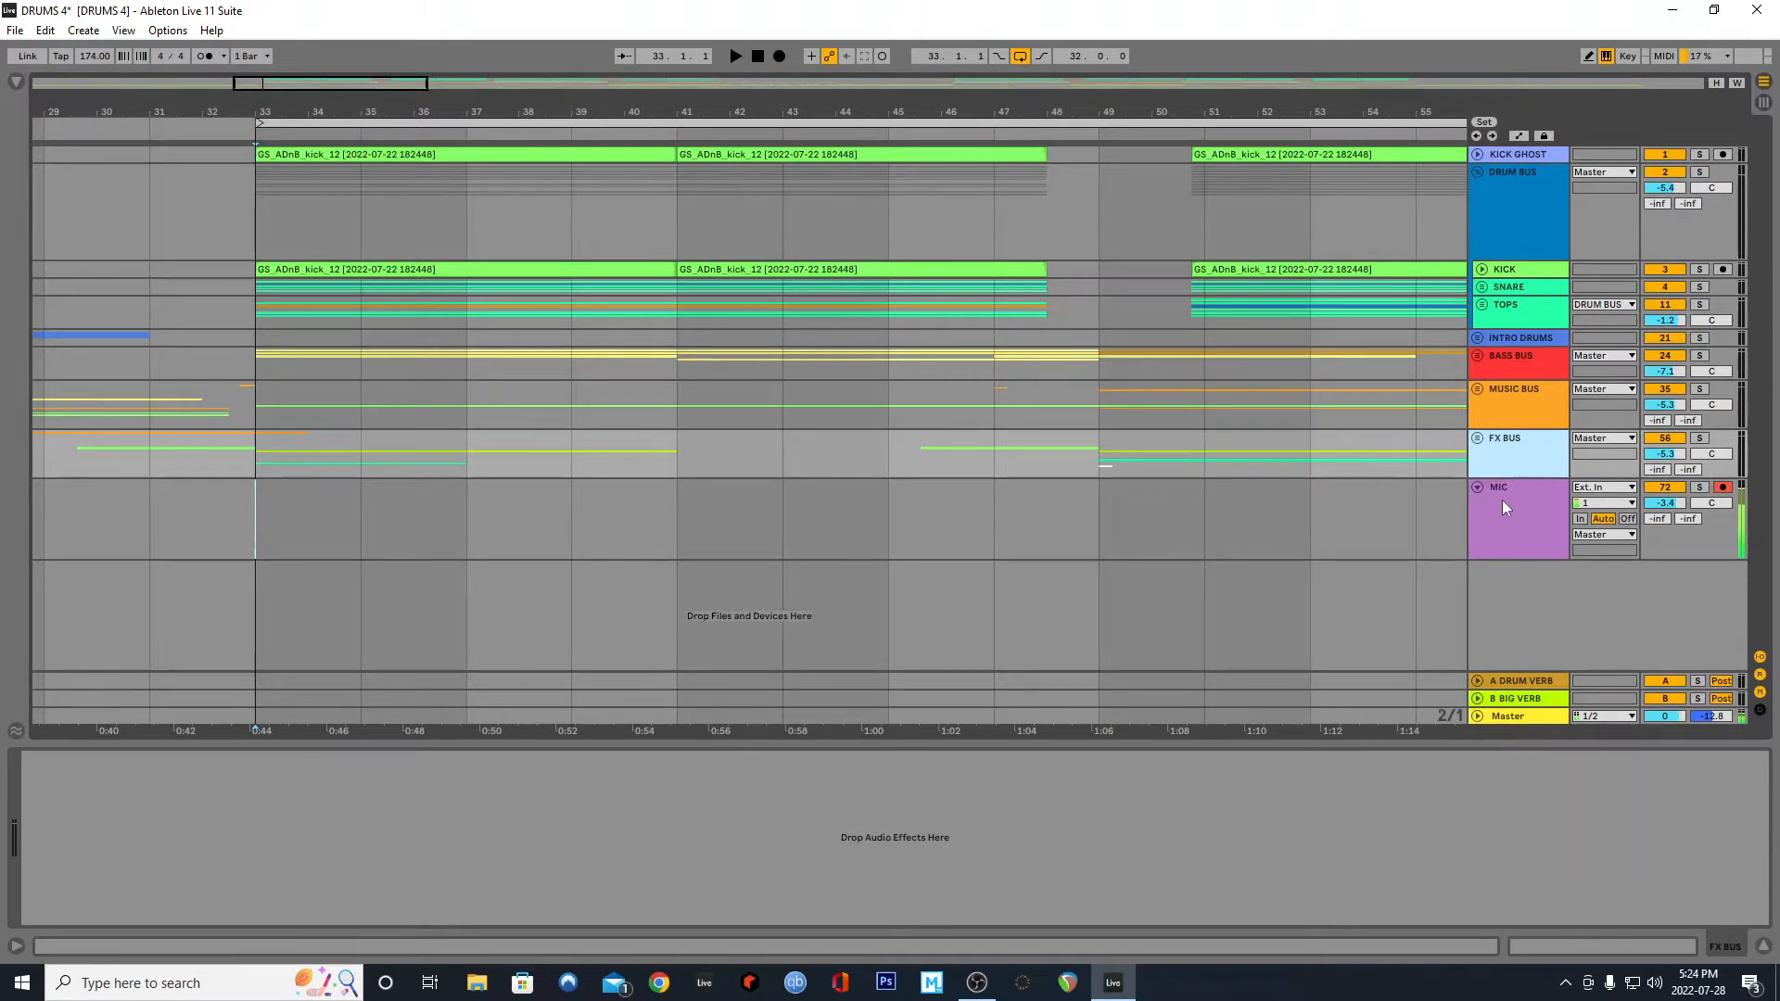
pyautogui.click(1503, 500)
pyautogui.click(1504, 450)
# Expand the KICK track and the SNARE group, including its SNARE, SNARE TOP and GHOSTS tracks
pyautogui.click(1481, 270)
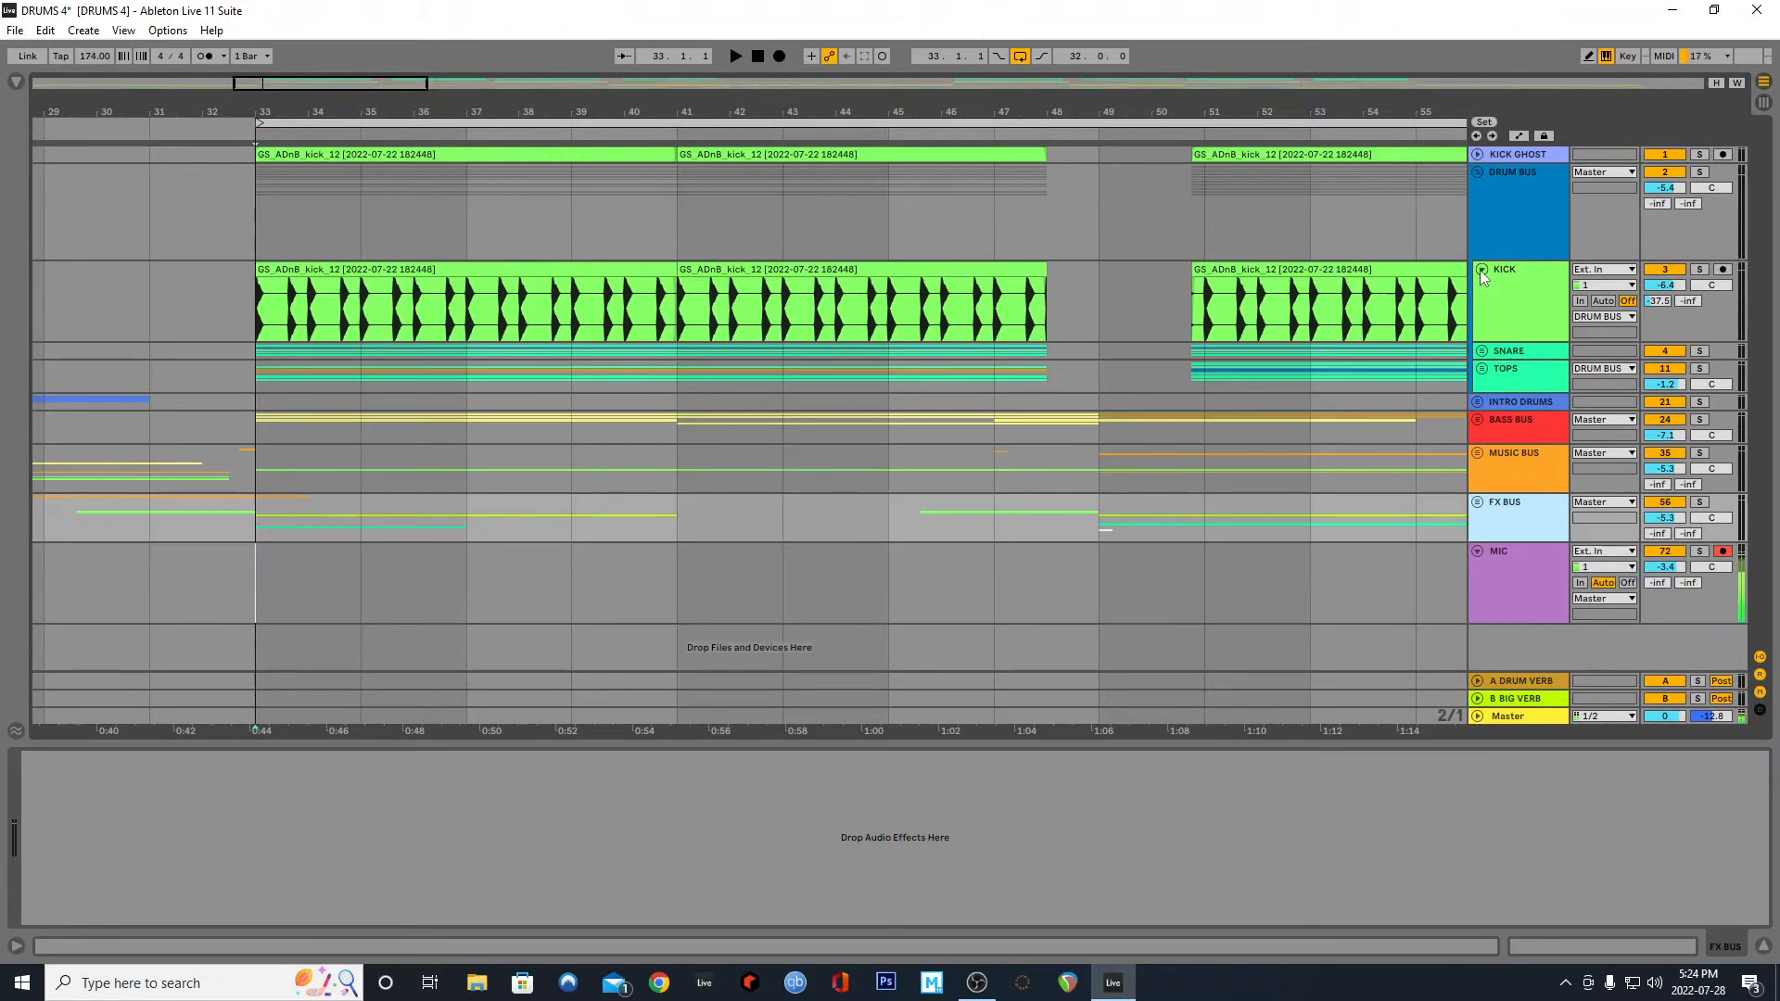
pyautogui.click(1482, 350)
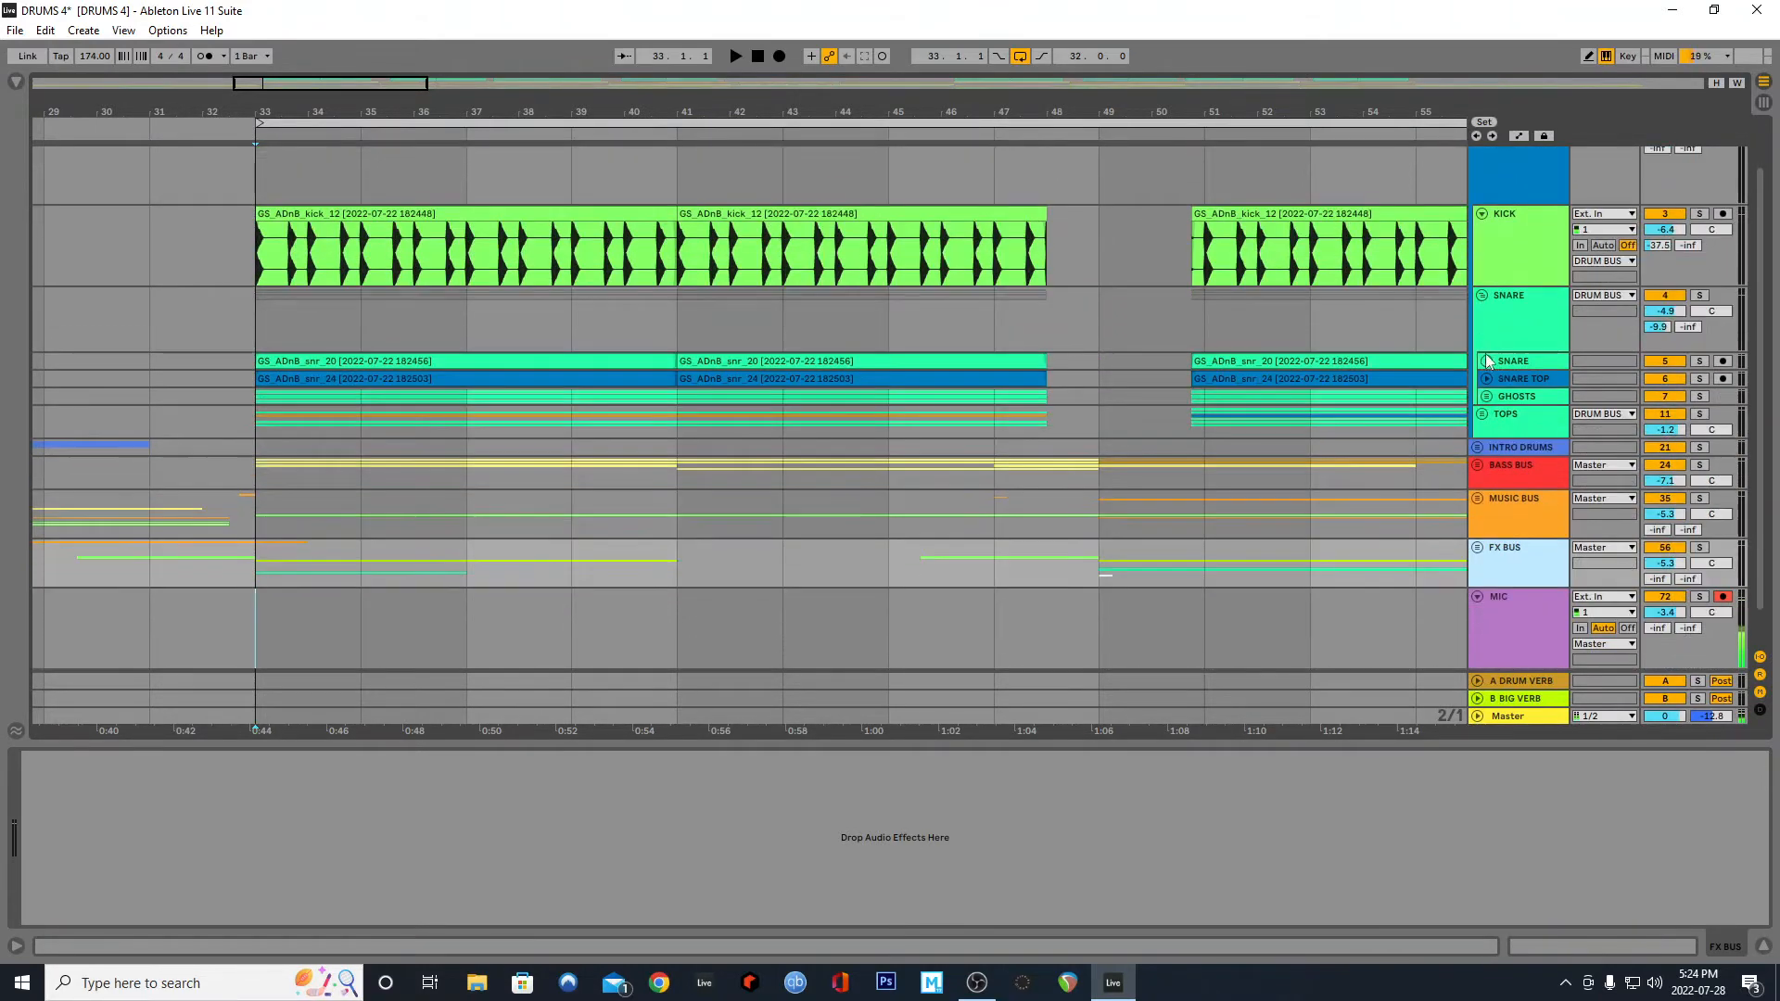
pyautogui.click(1486, 361)
pyautogui.click(1488, 386)
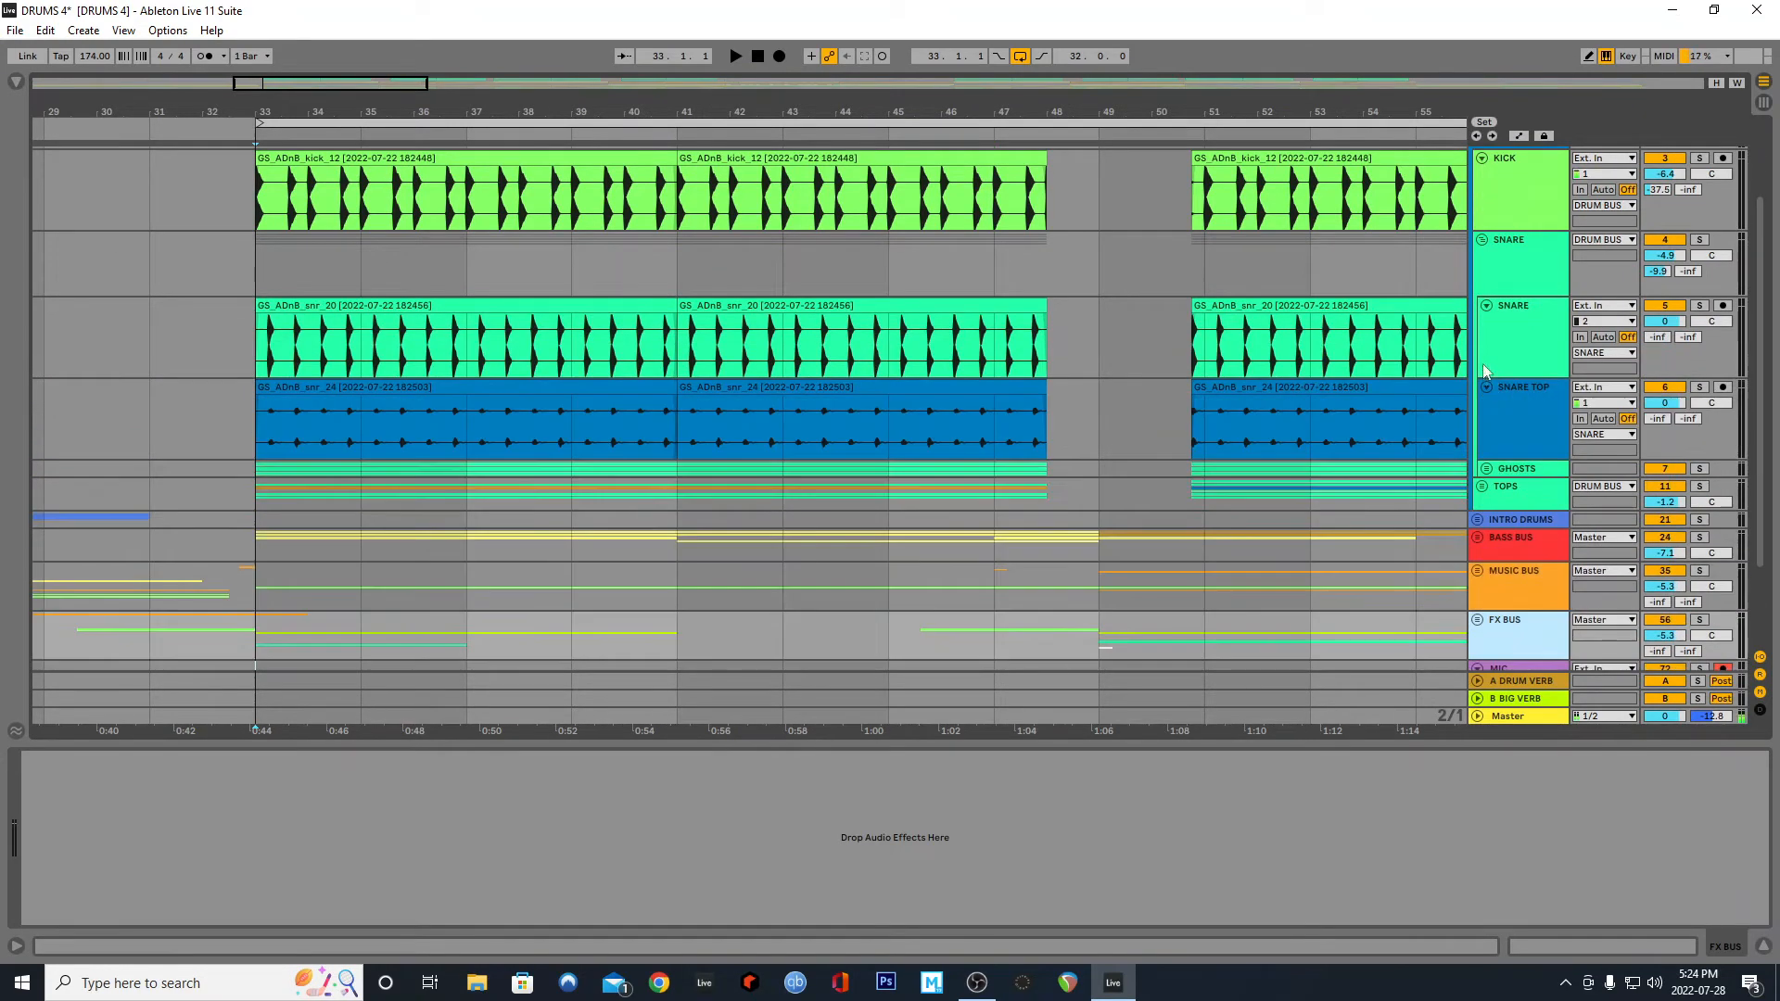
pyautogui.click(1489, 413)
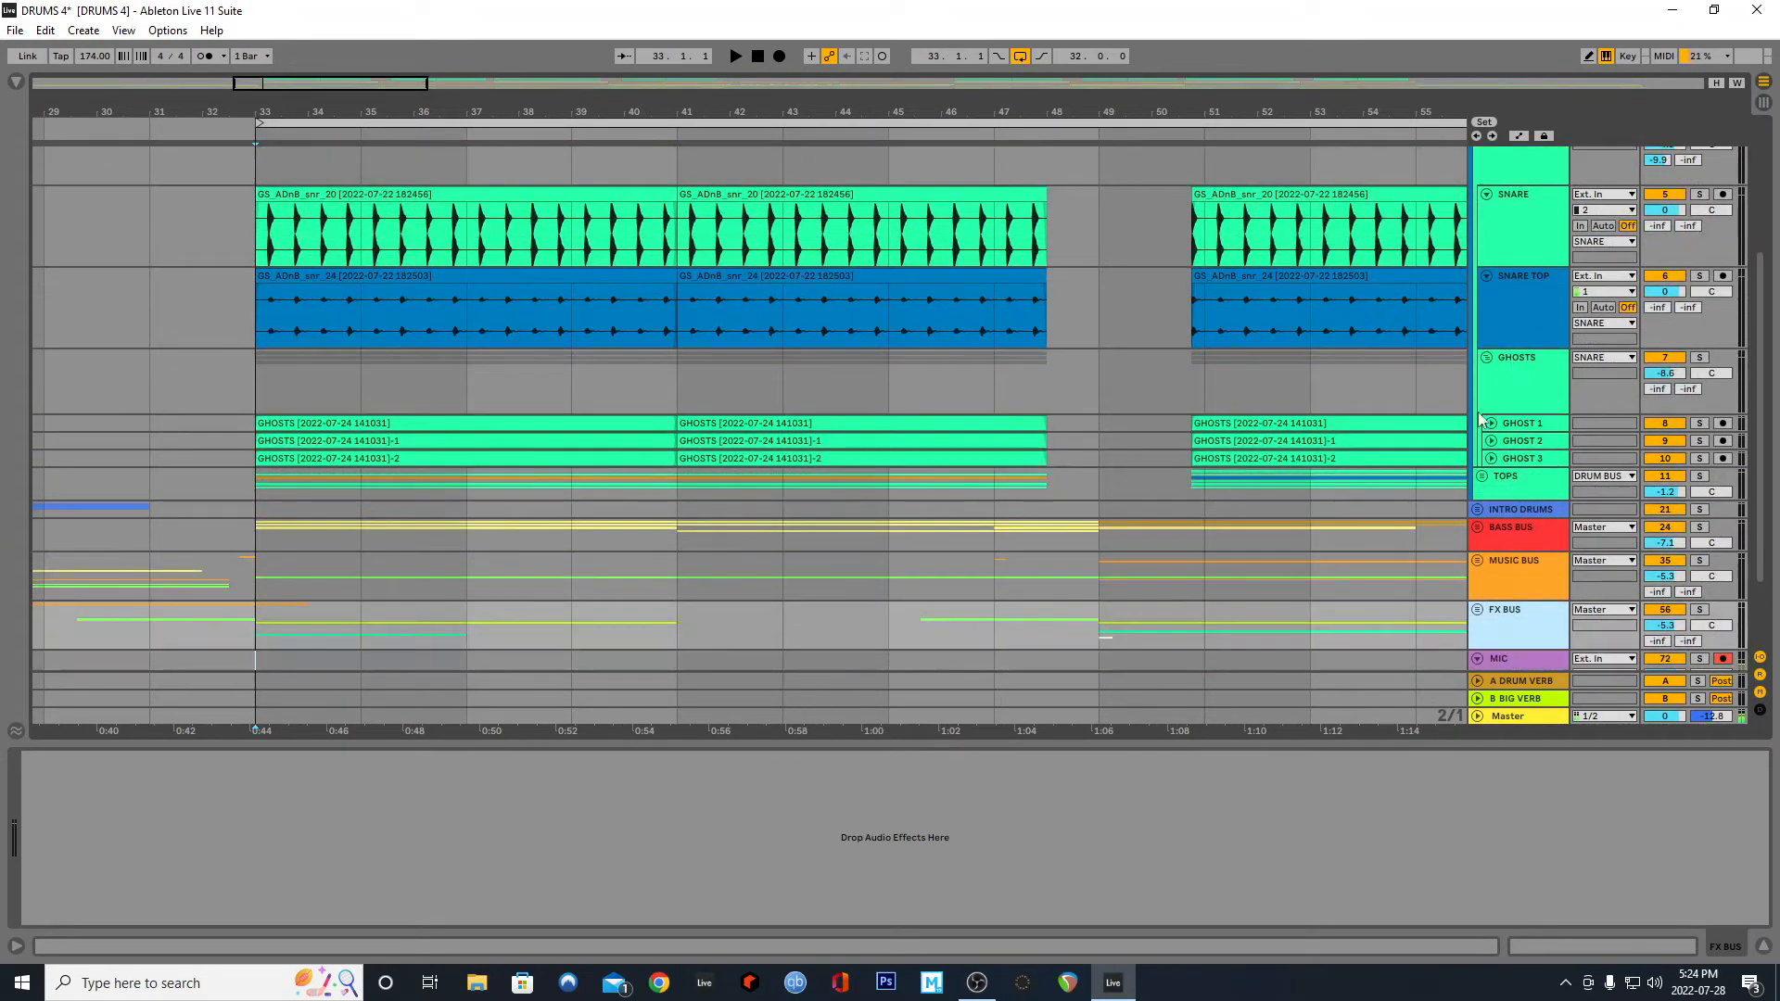
# Unfold the TOPS group and expand its BREAK, ROLLER and ROLLER HAT tracks to view their waveforms
pyautogui.click(1482, 457)
pyautogui.click(1504, 411)
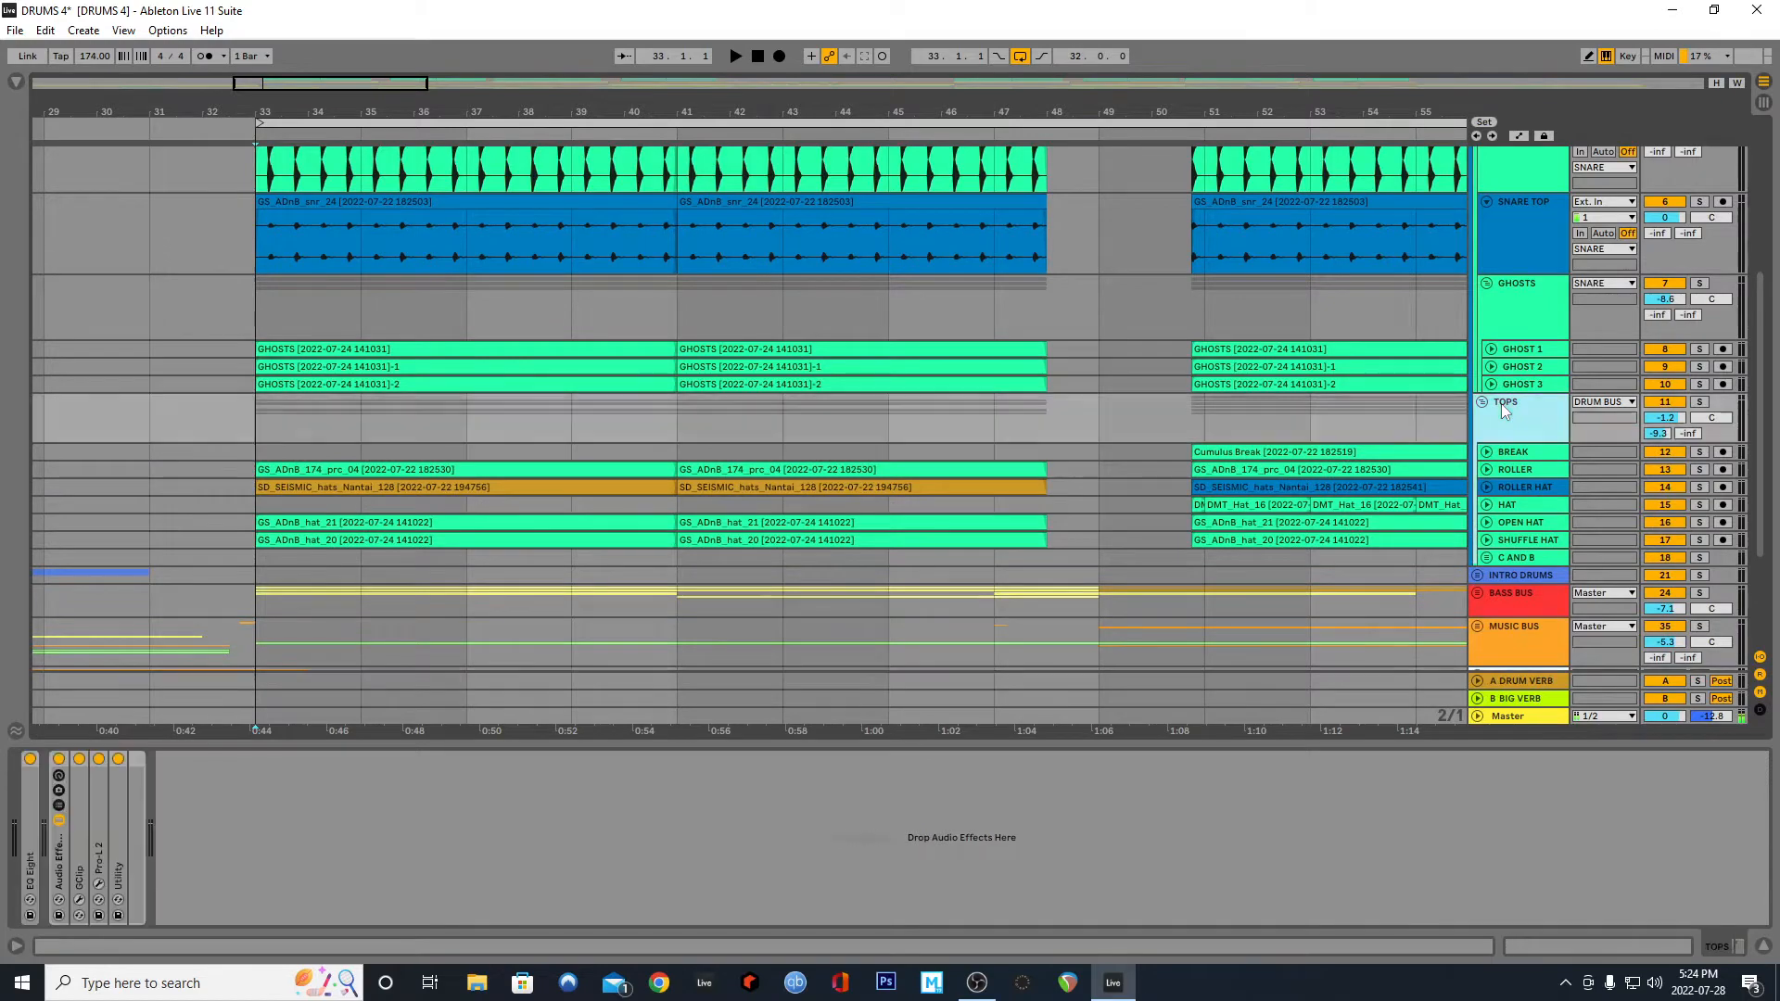
pyautogui.click(1486, 453)
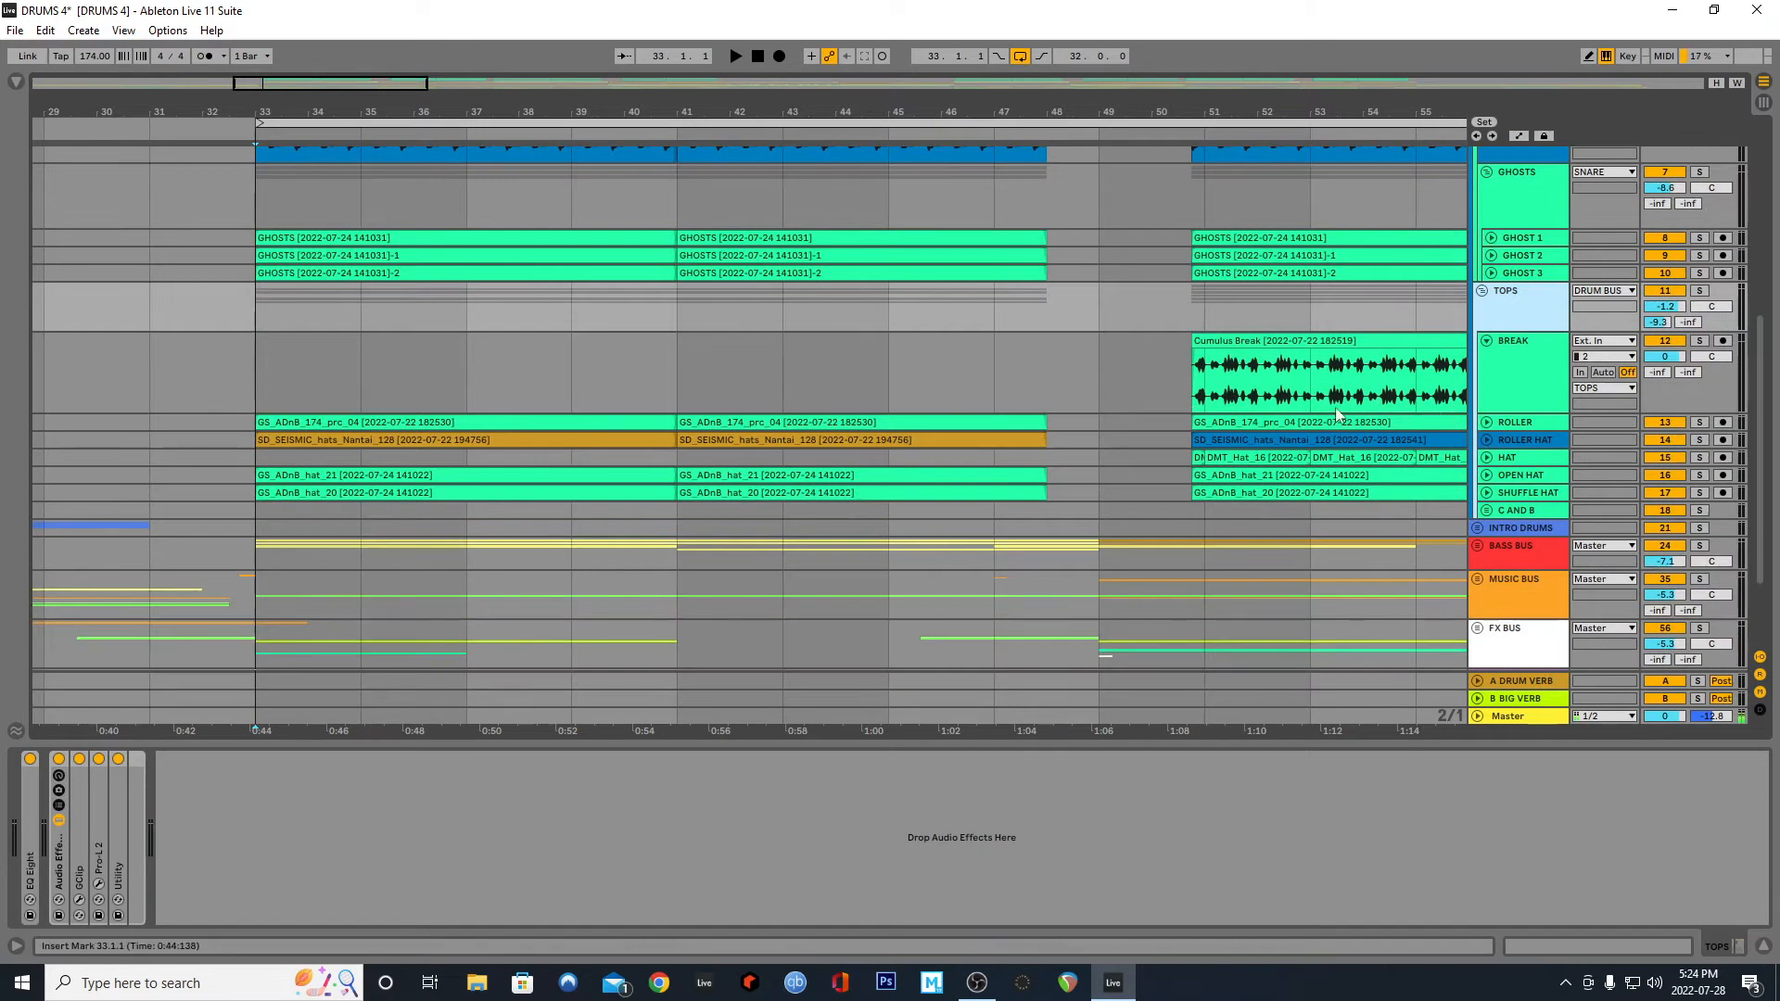
pyautogui.press('-')
pyautogui.click(1487, 425)
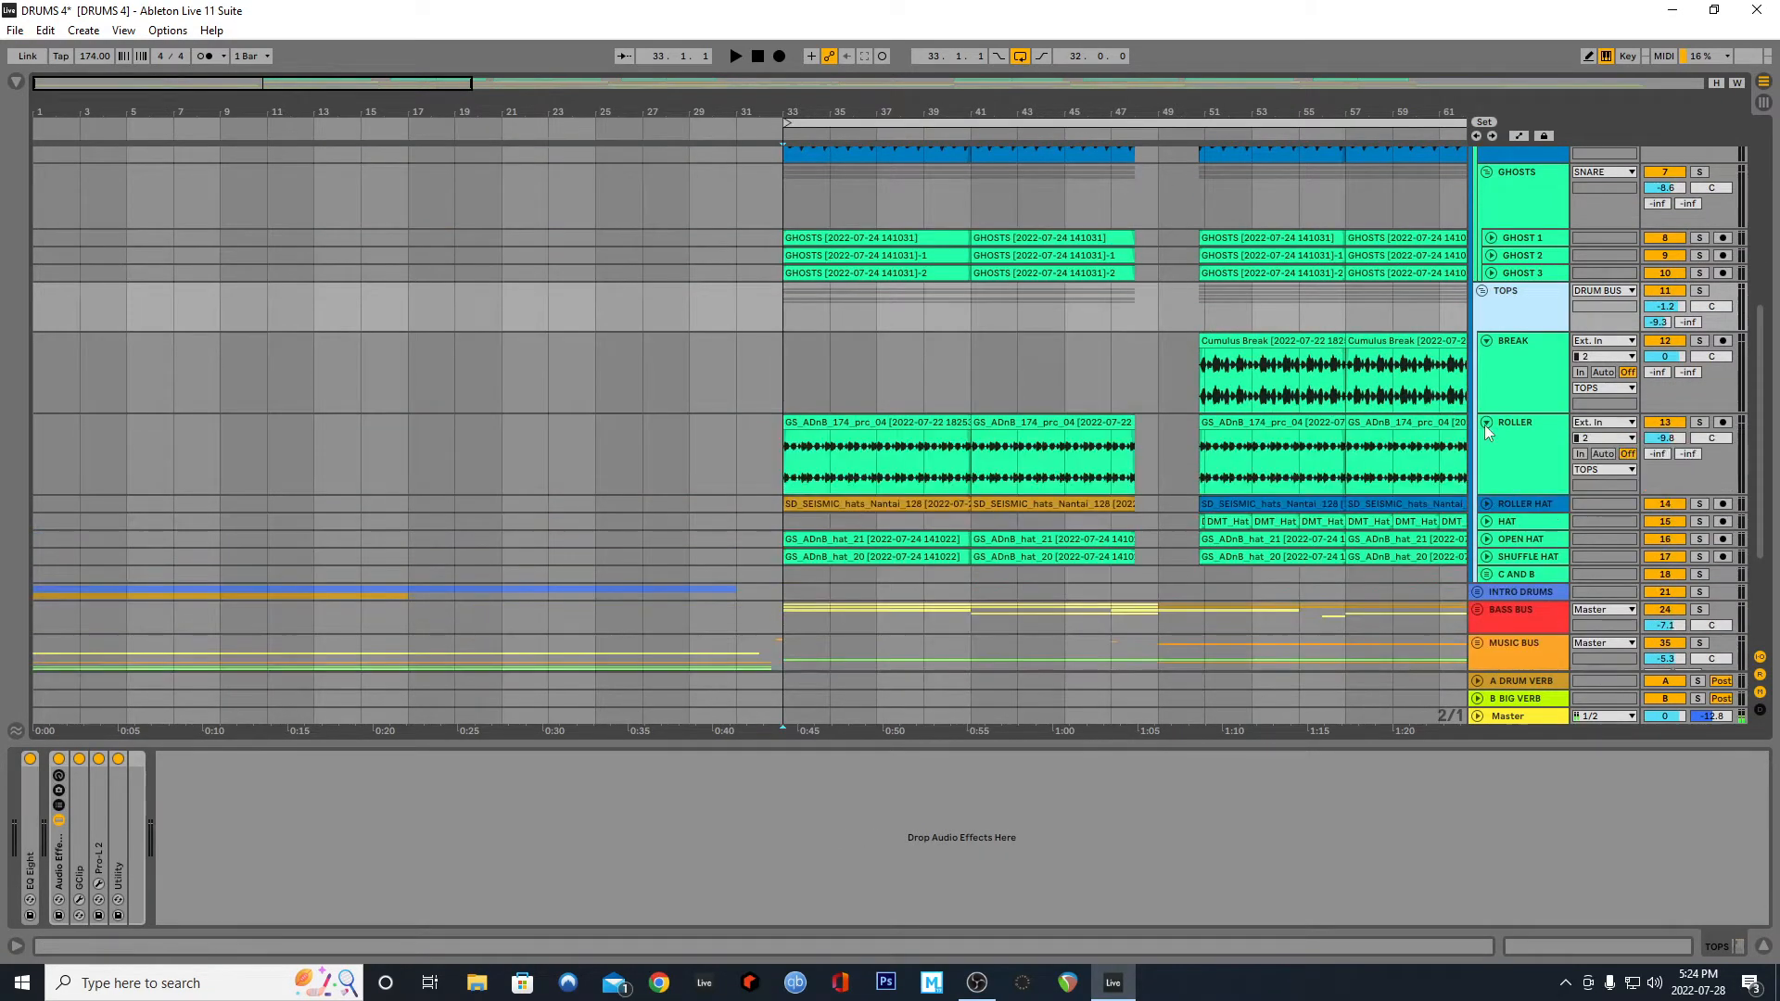
pyautogui.click(1487, 504)
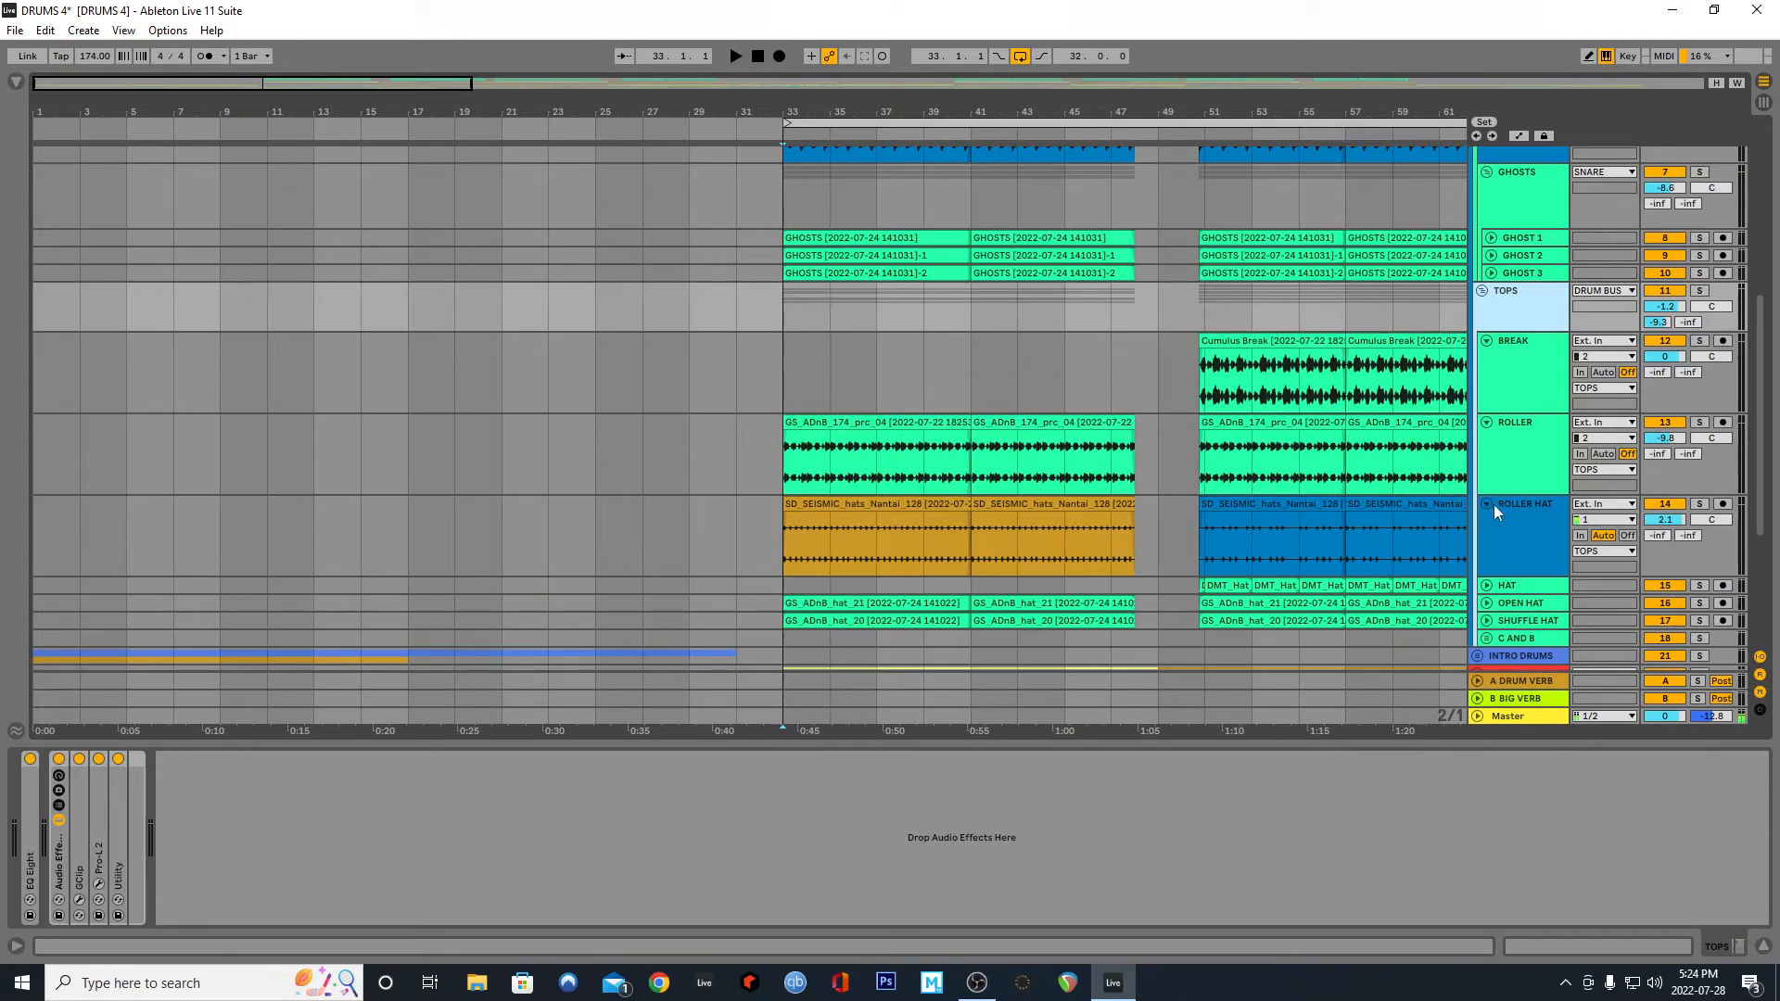
# Collapse the ROLLER HAT, ROLLER and BREAK tracks and fold the TOPS group
pyautogui.click(1488, 504)
pyautogui.click(1487, 421)
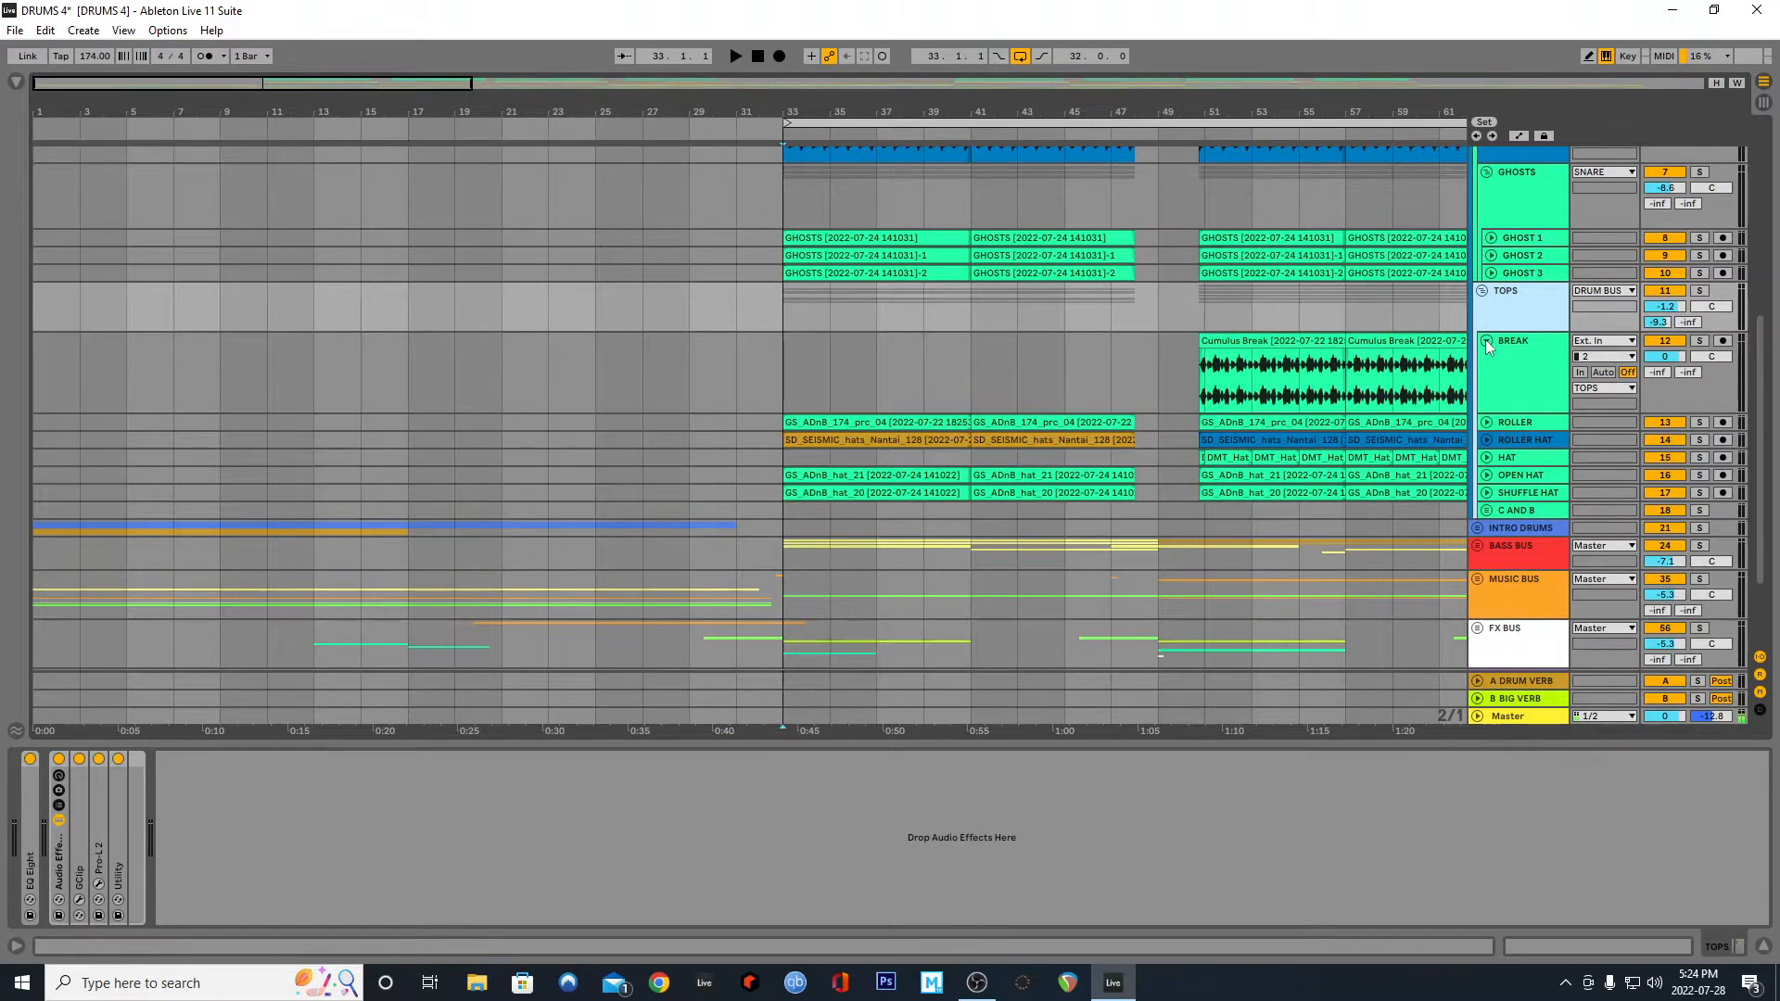
pyautogui.click(1488, 343)
pyautogui.click(1481, 292)
# Fold the GHOSTS group and collapse the SNARE TOP and SNARE tracks inside the SNARE group
pyautogui.click(1519, 213)
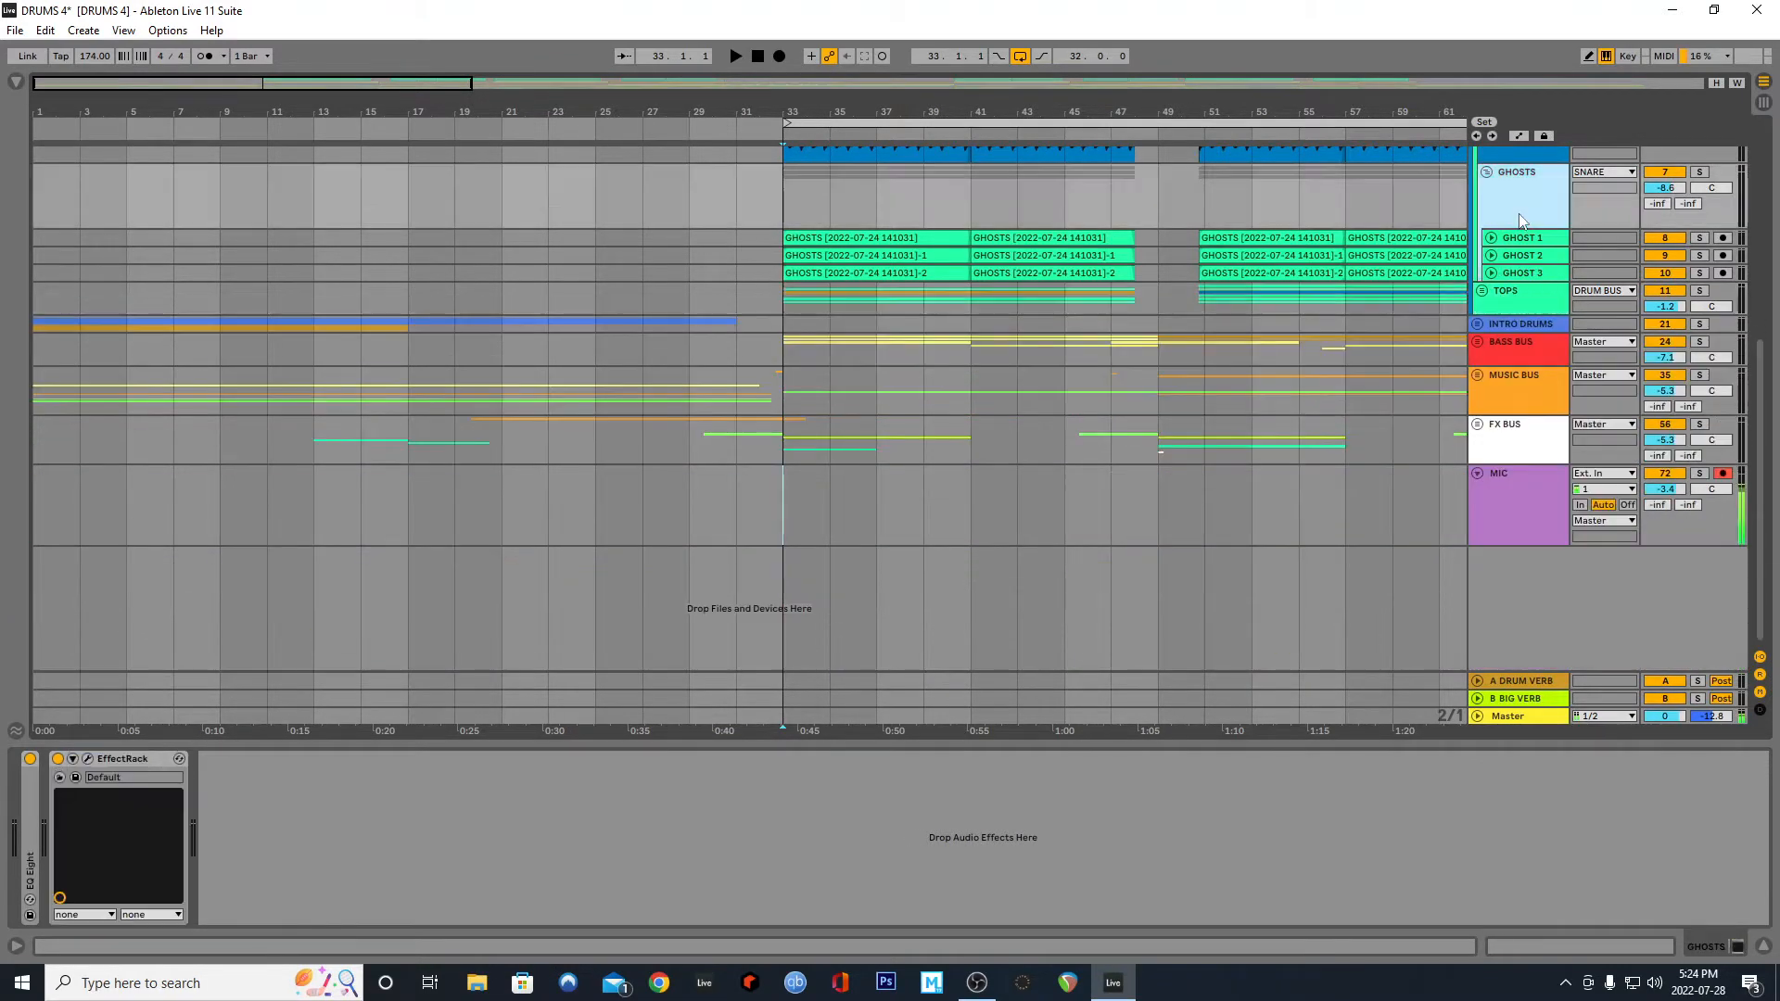
pyautogui.scroll(4, 1519, 213)
pyautogui.click(1487, 246)
pyautogui.click(1513, 228)
pyautogui.scroll(3, 1513, 228)
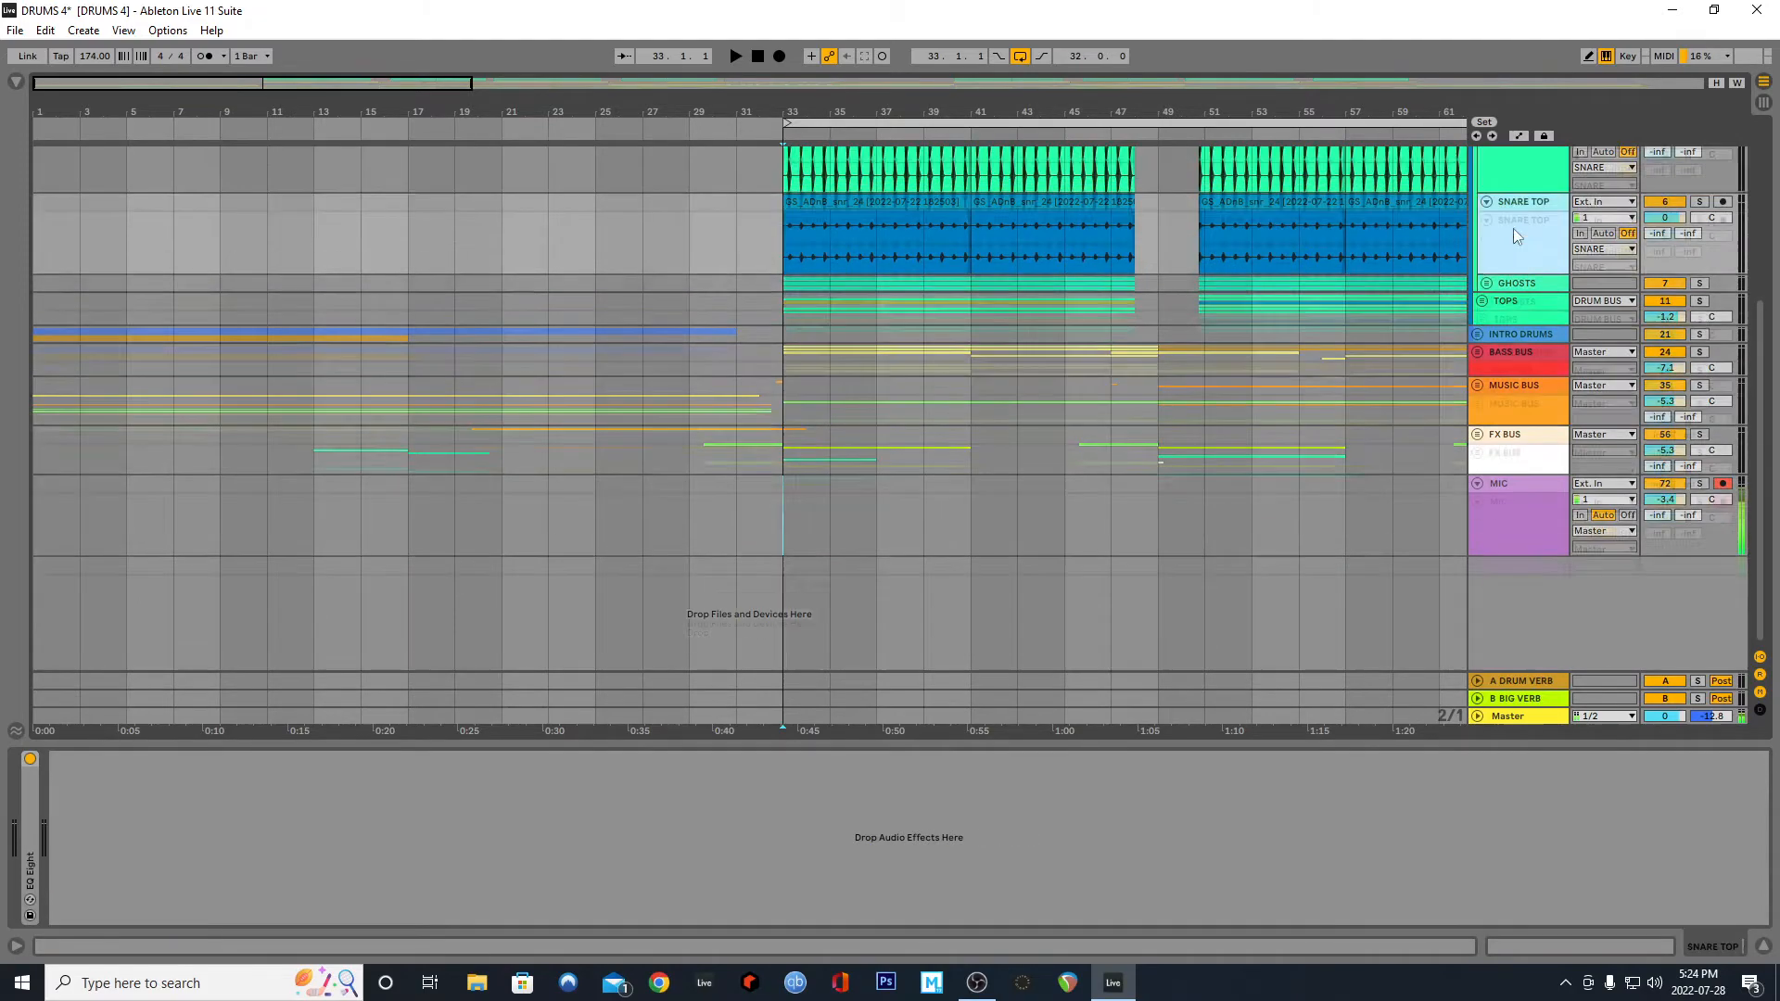
pyautogui.scroll(2, 1514, 228)
pyautogui.click(1489, 240)
pyautogui.scroll(3, 1519, 248)
pyautogui.click(1516, 238)
pyautogui.click(1487, 214)
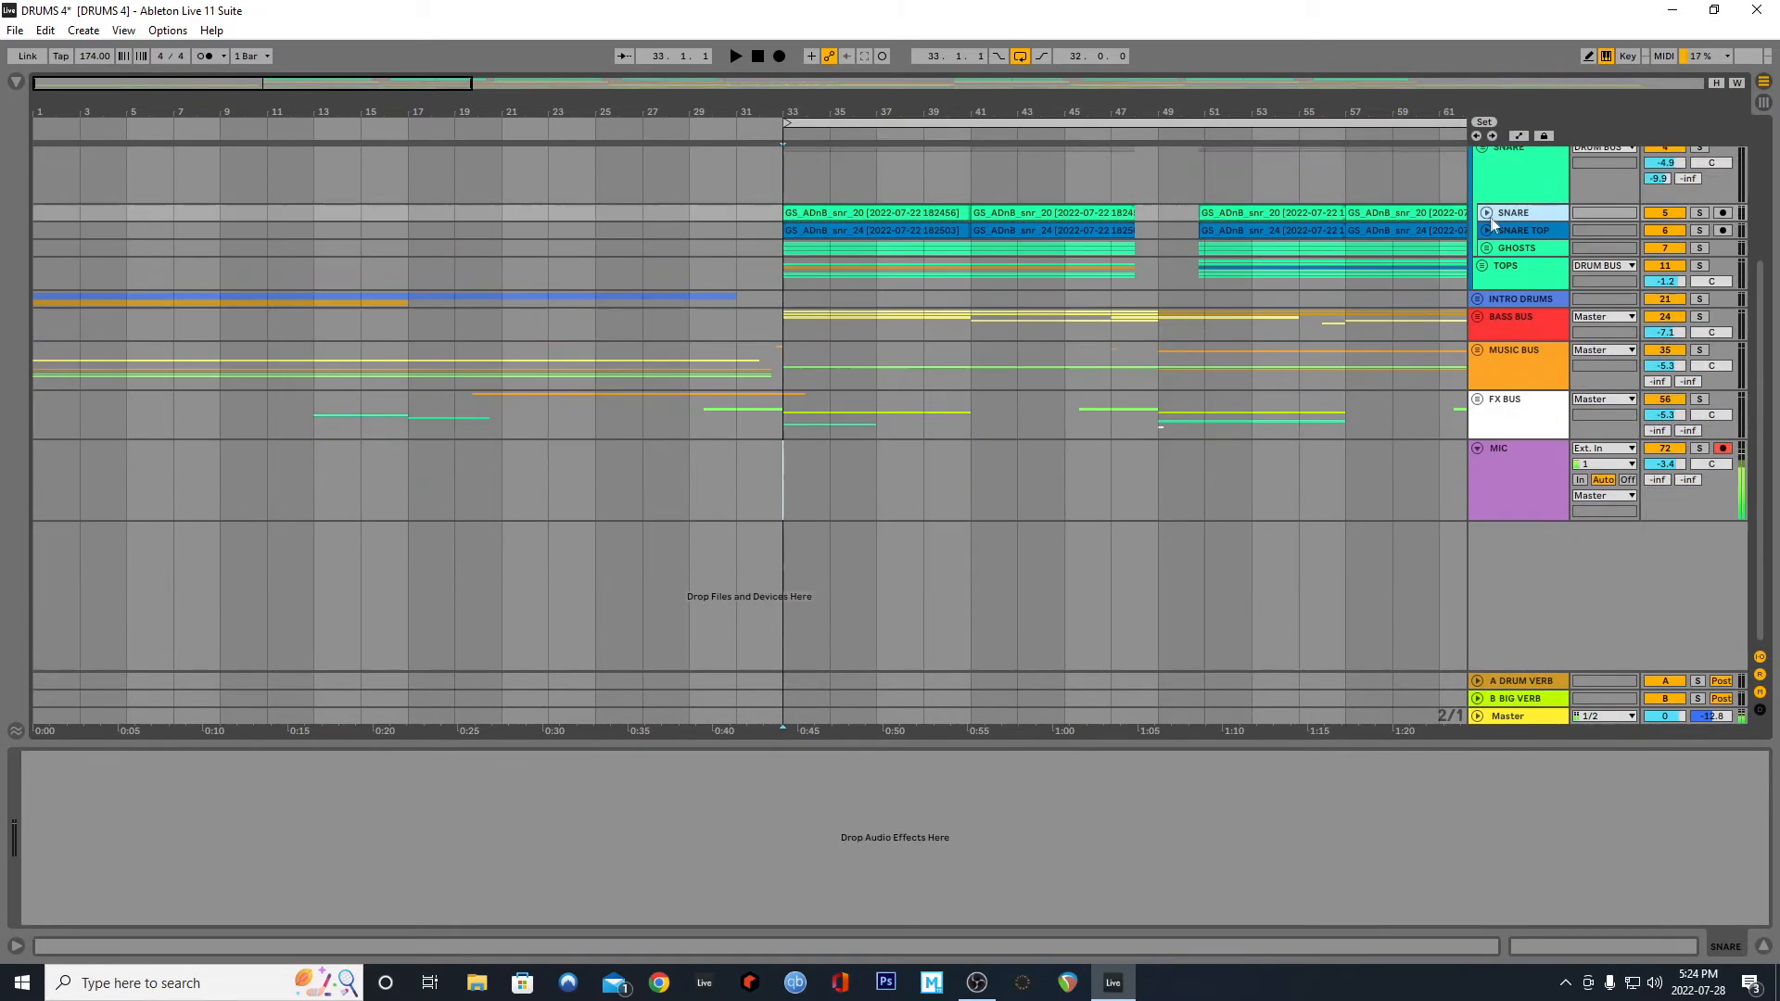
# Fold the SNARE group and collapse the KICK track within the DRUM BUS
pyautogui.scroll(2, 1495, 225)
pyautogui.click(1524, 246)
pyautogui.click(1484, 240)
pyautogui.click(1512, 282)
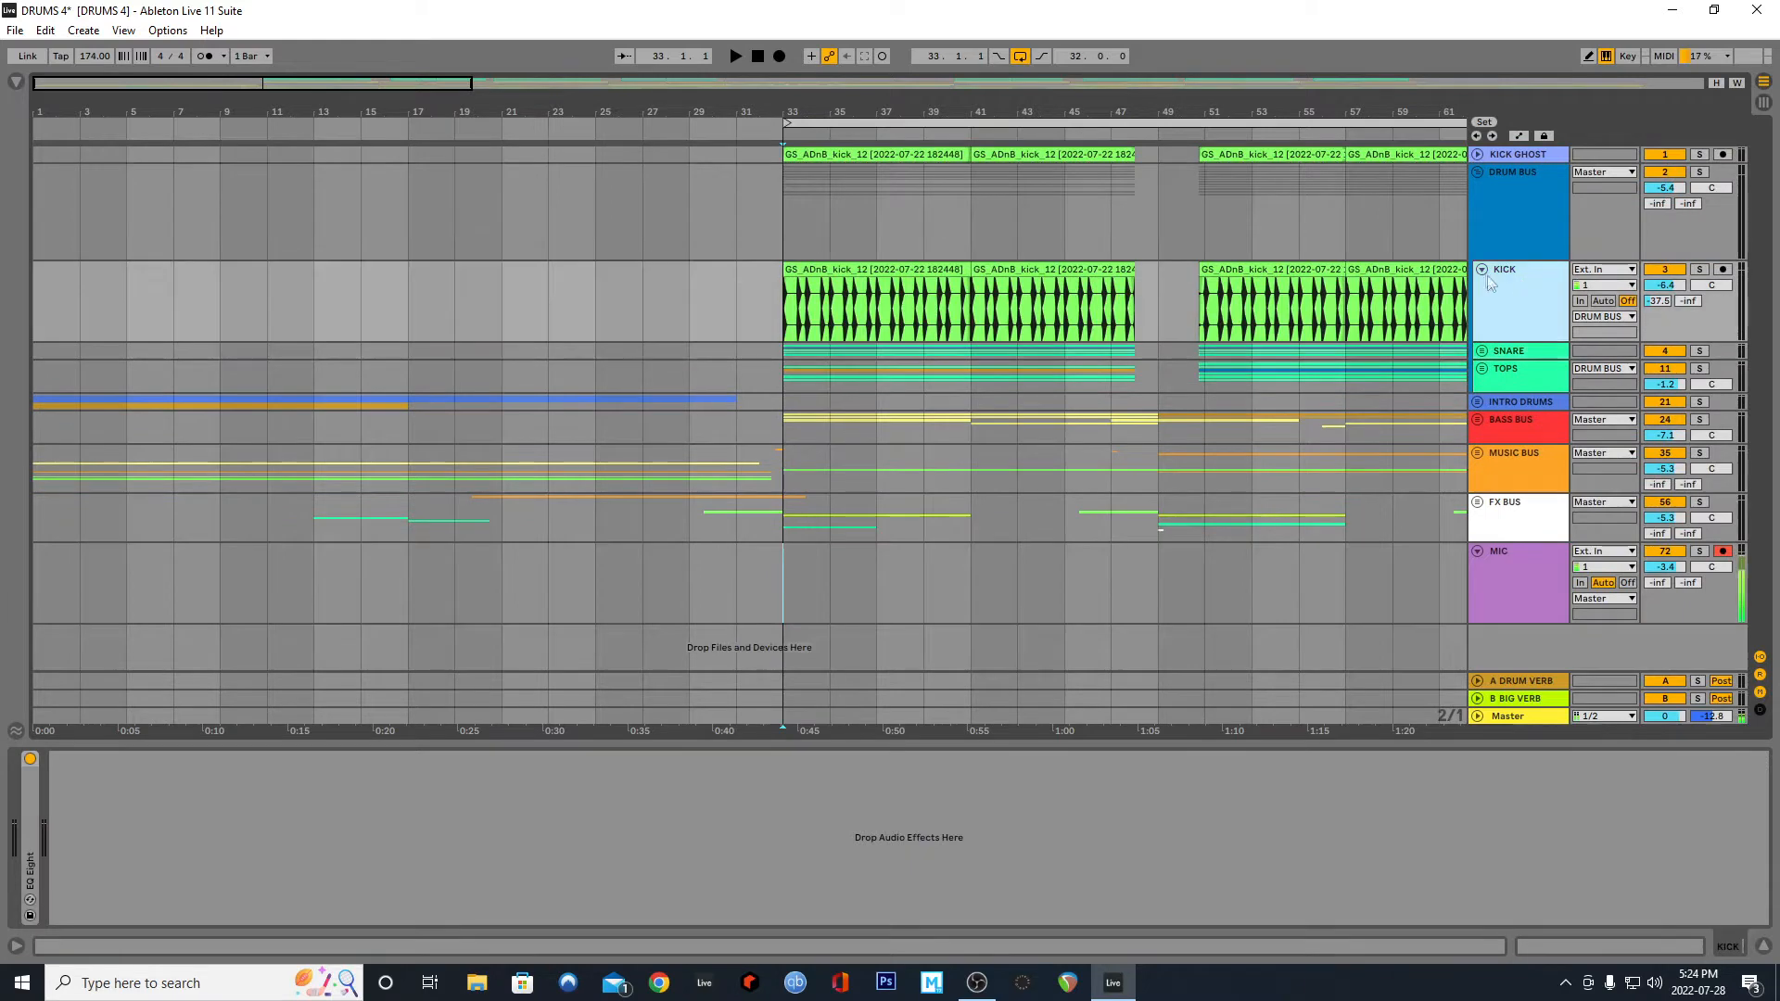
pyautogui.click(1482, 269)
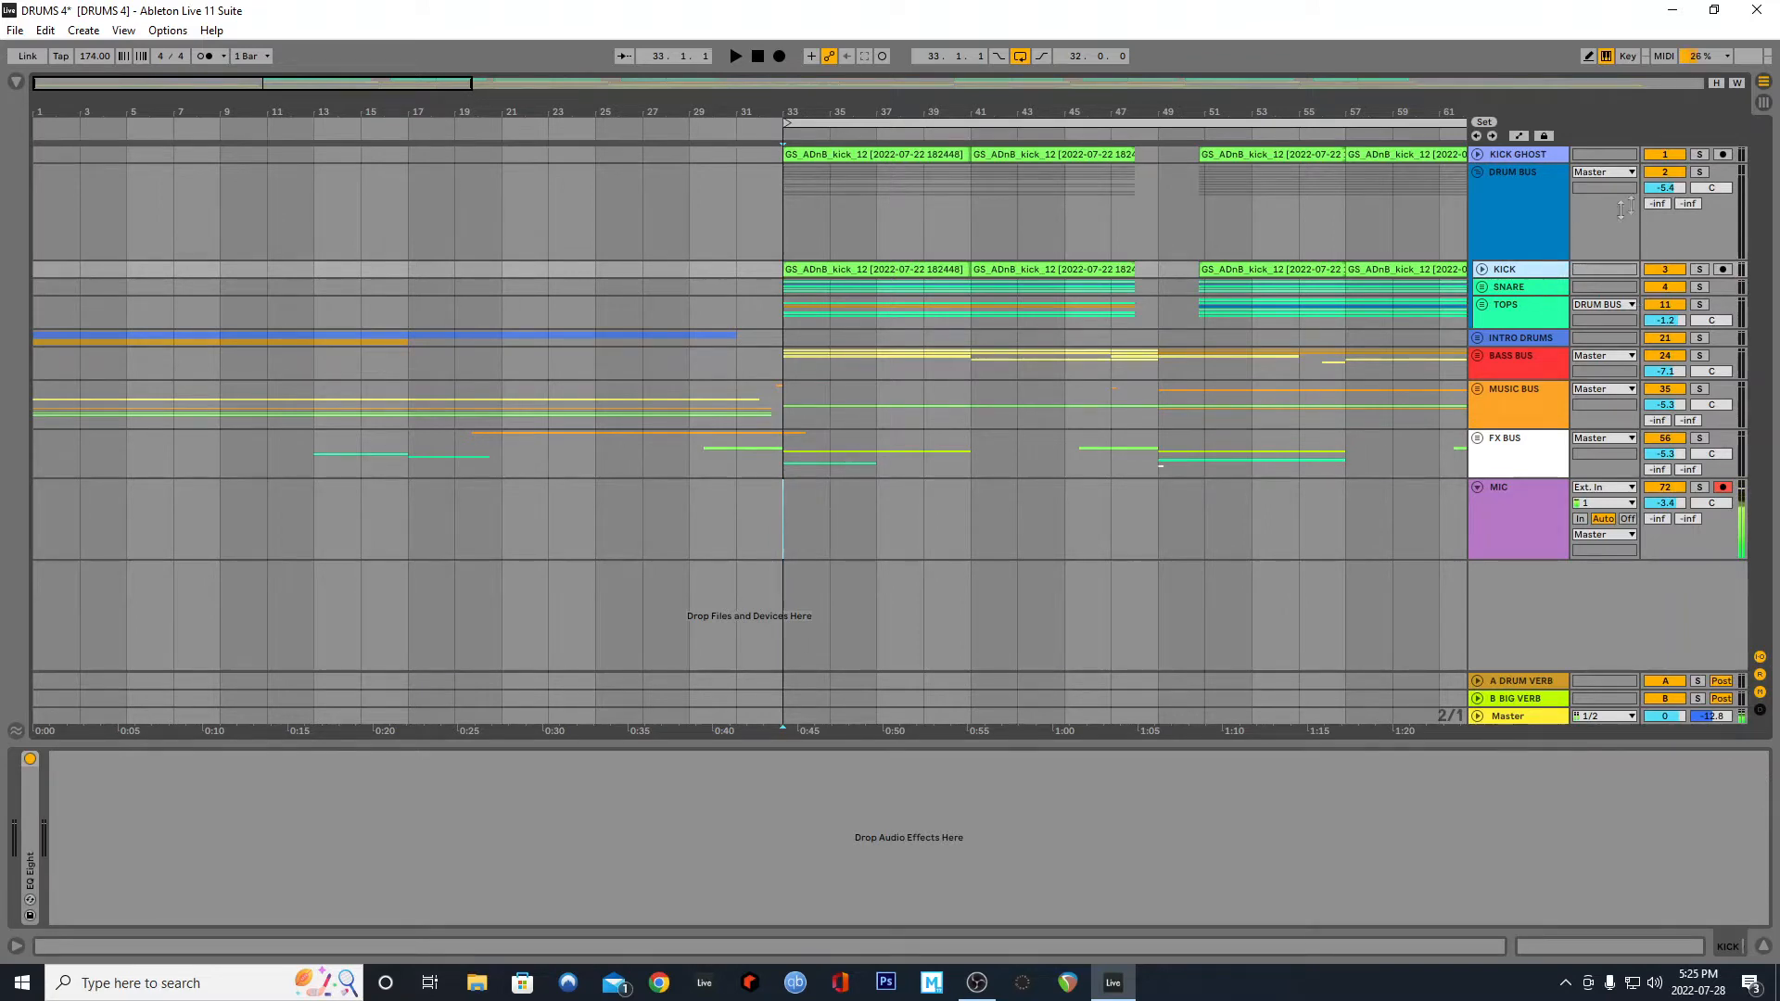
# Unfold the TOPS group again and expand its BREAK track across the drop section
pyautogui.click(1532, 209)
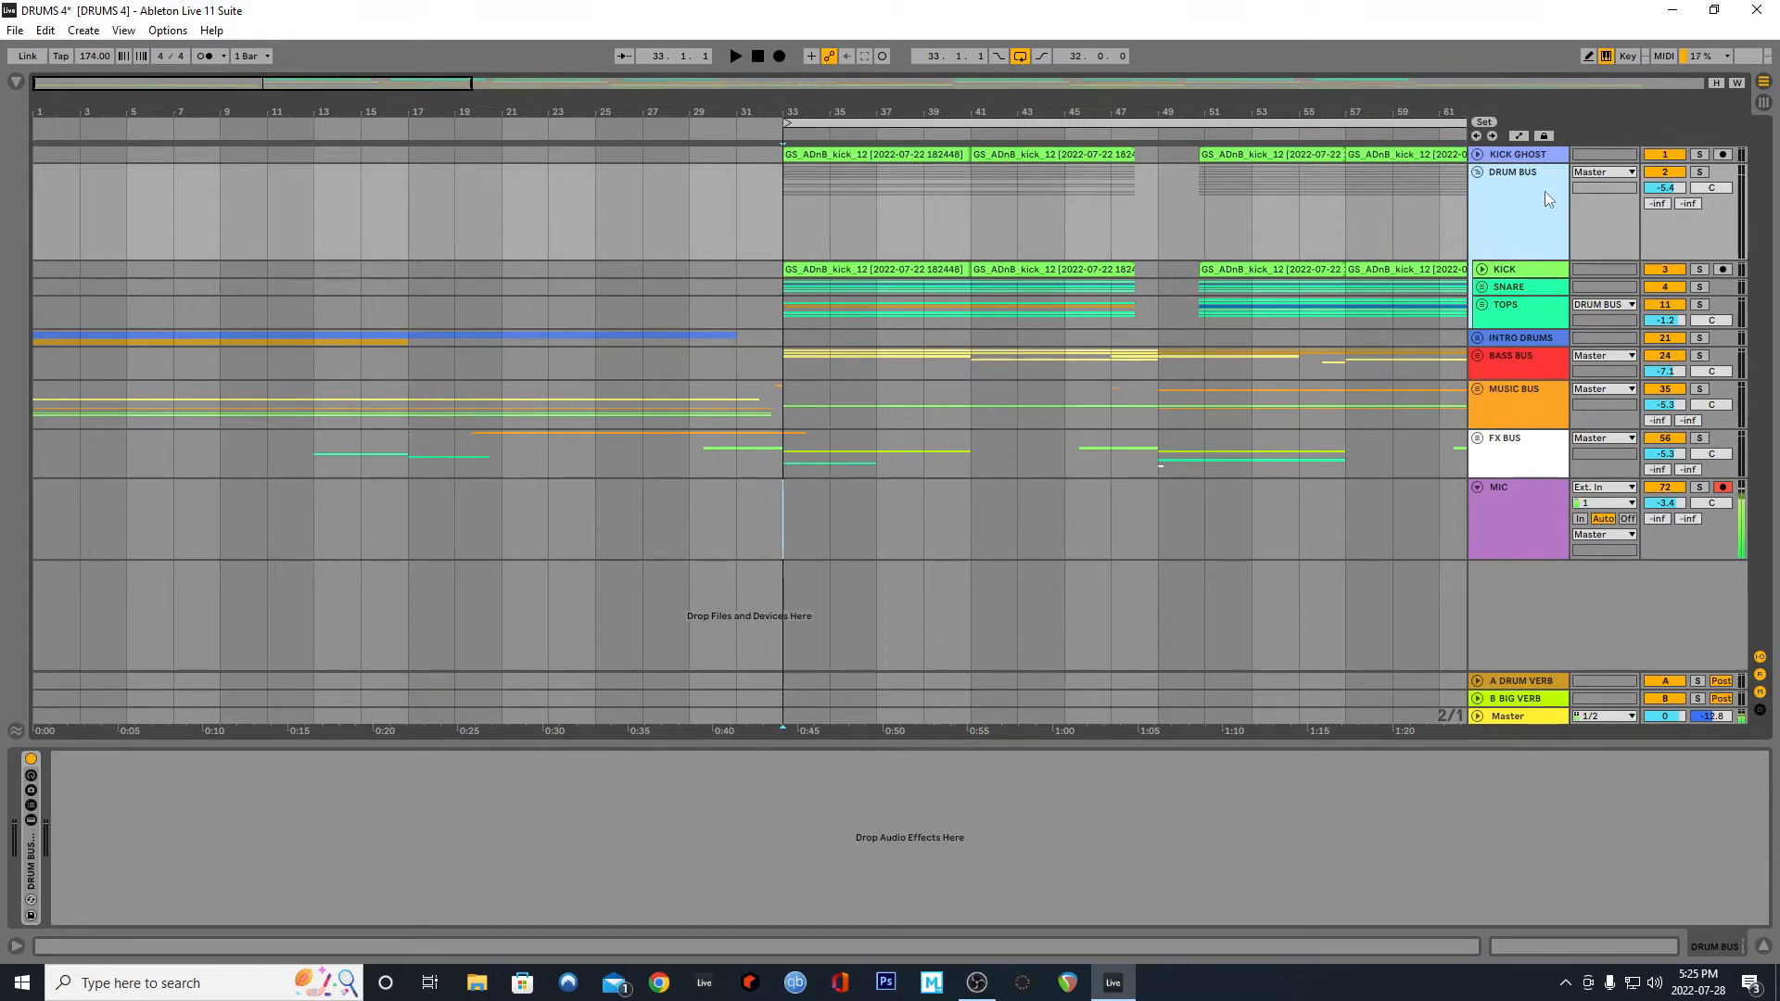
pyautogui.moveTo(429, 85); pyautogui.dragTo(563, 84)
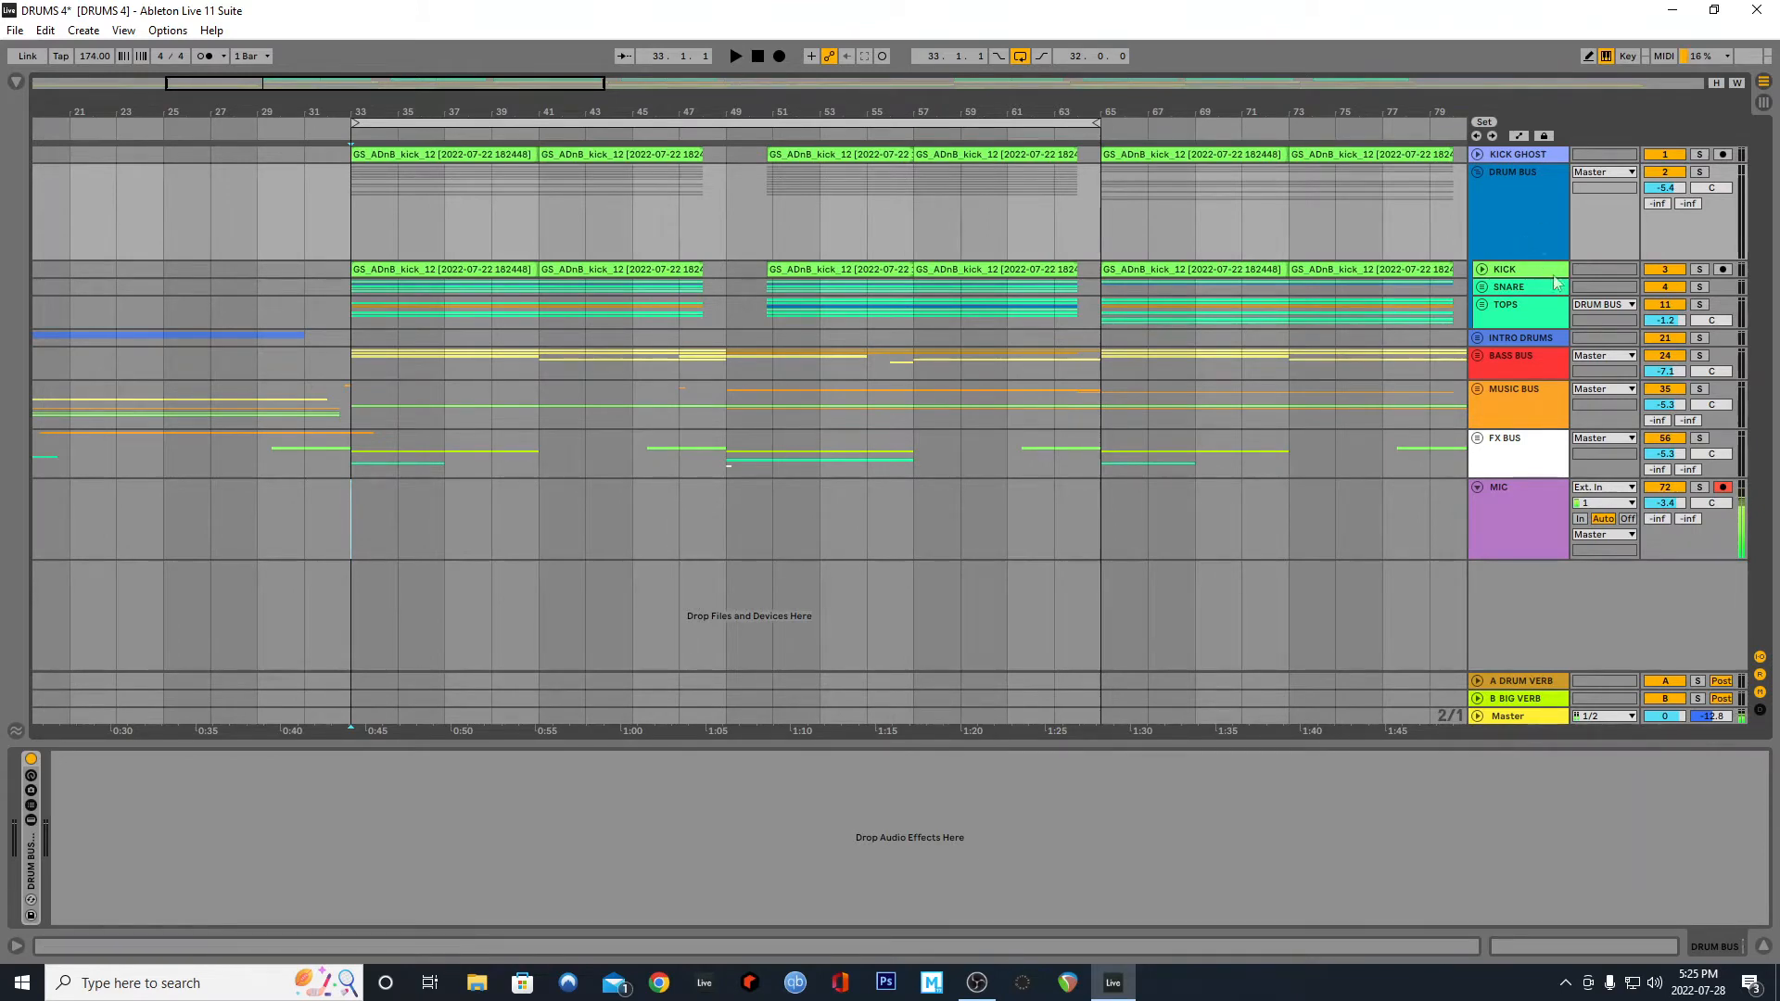
pyautogui.click(1483, 305)
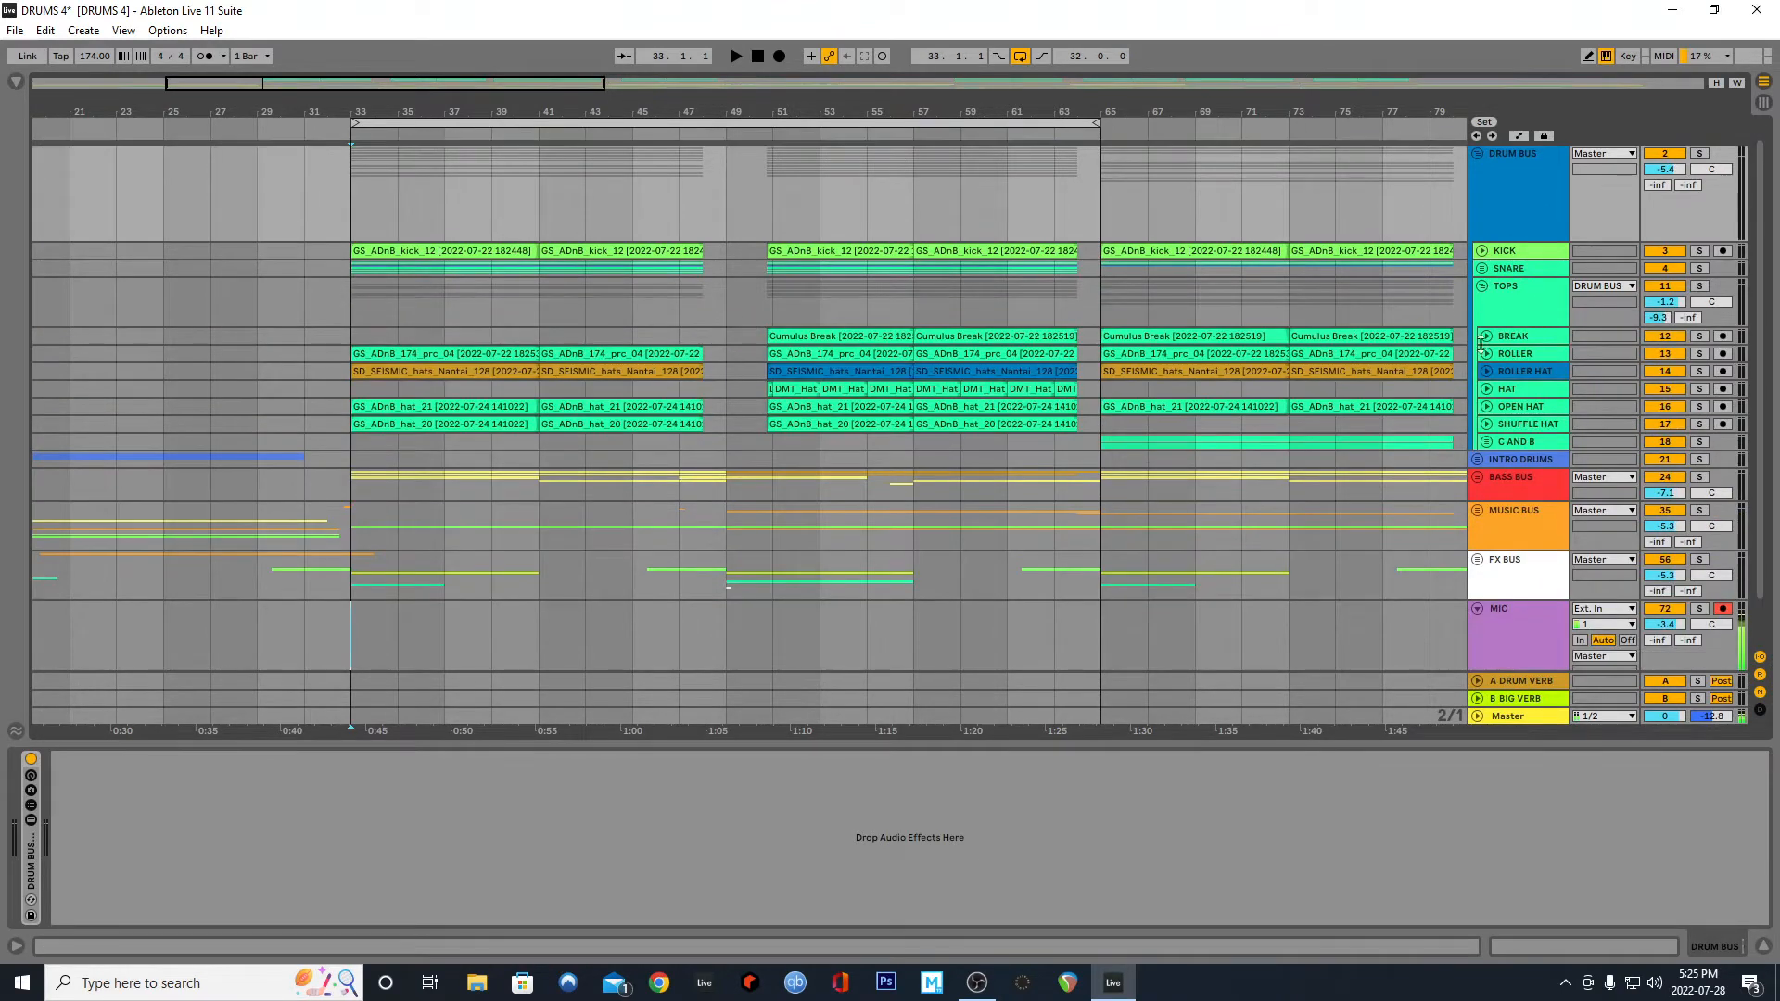
pyautogui.click(1487, 336)
pyautogui.click(1530, 357)
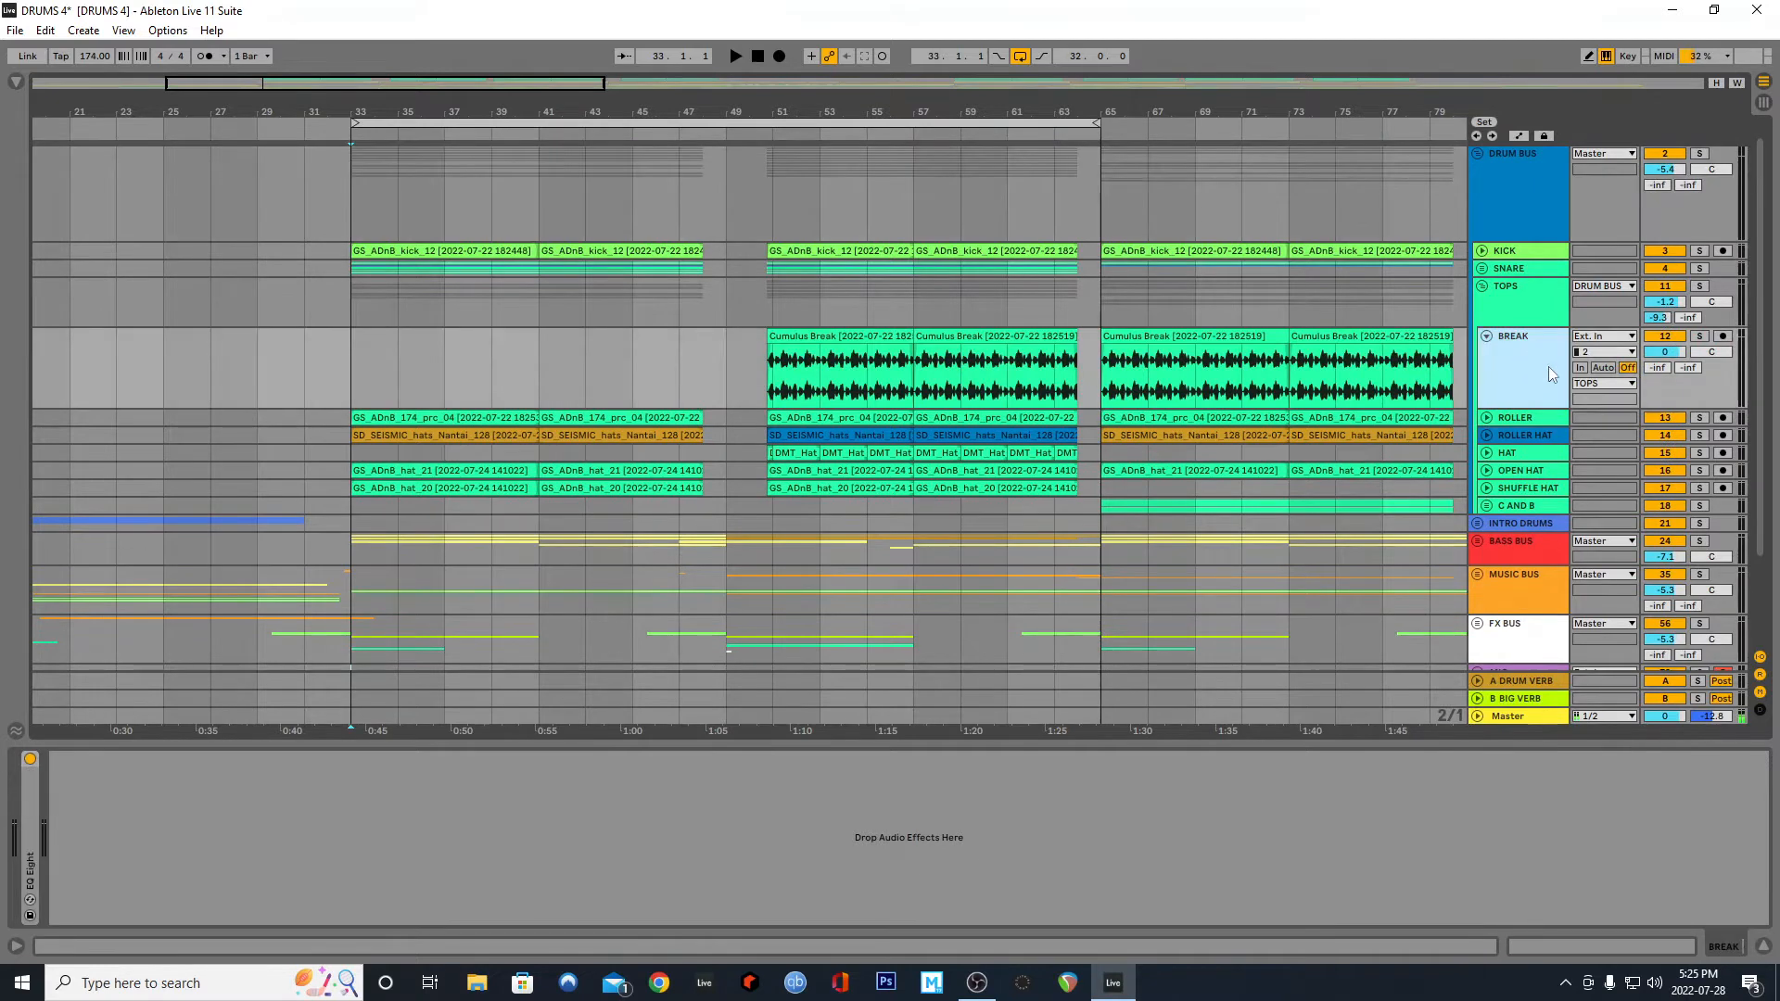
# Examine the BREAK track's audio input and output routing choices without changing them, and fold the TOPS group
pyautogui.click(1625, 384)
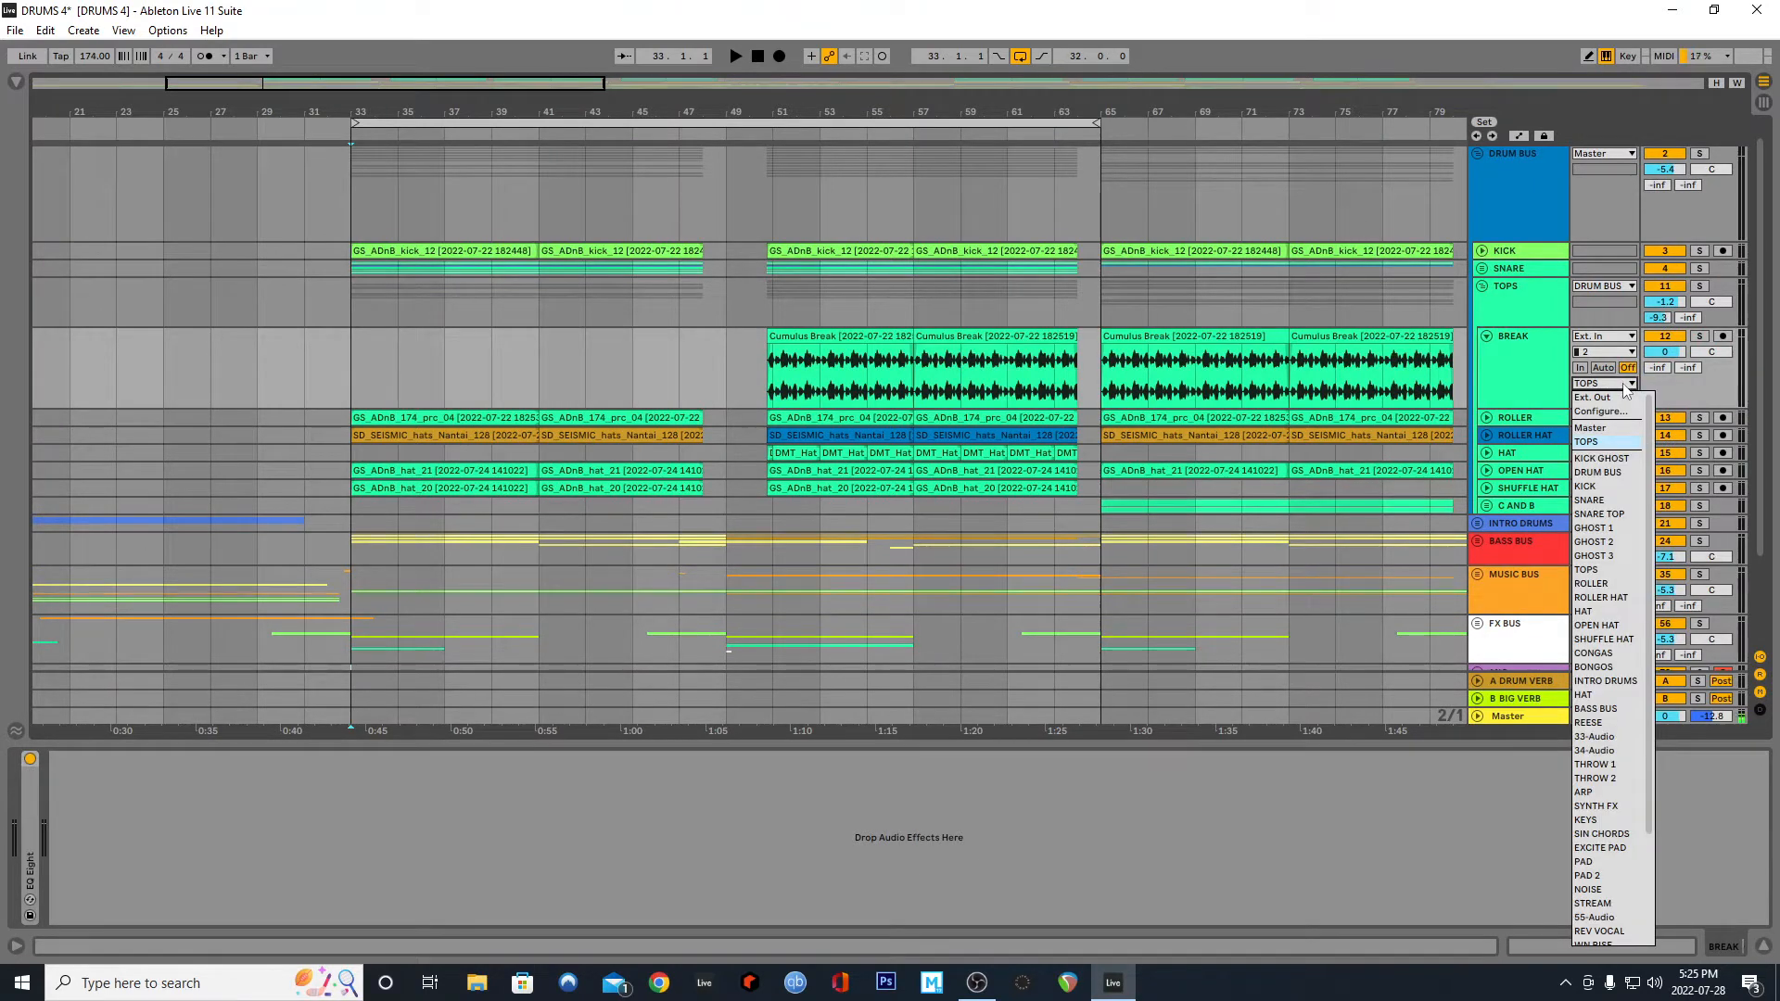
pyautogui.click(1612, 338)
pyautogui.click(1611, 338)
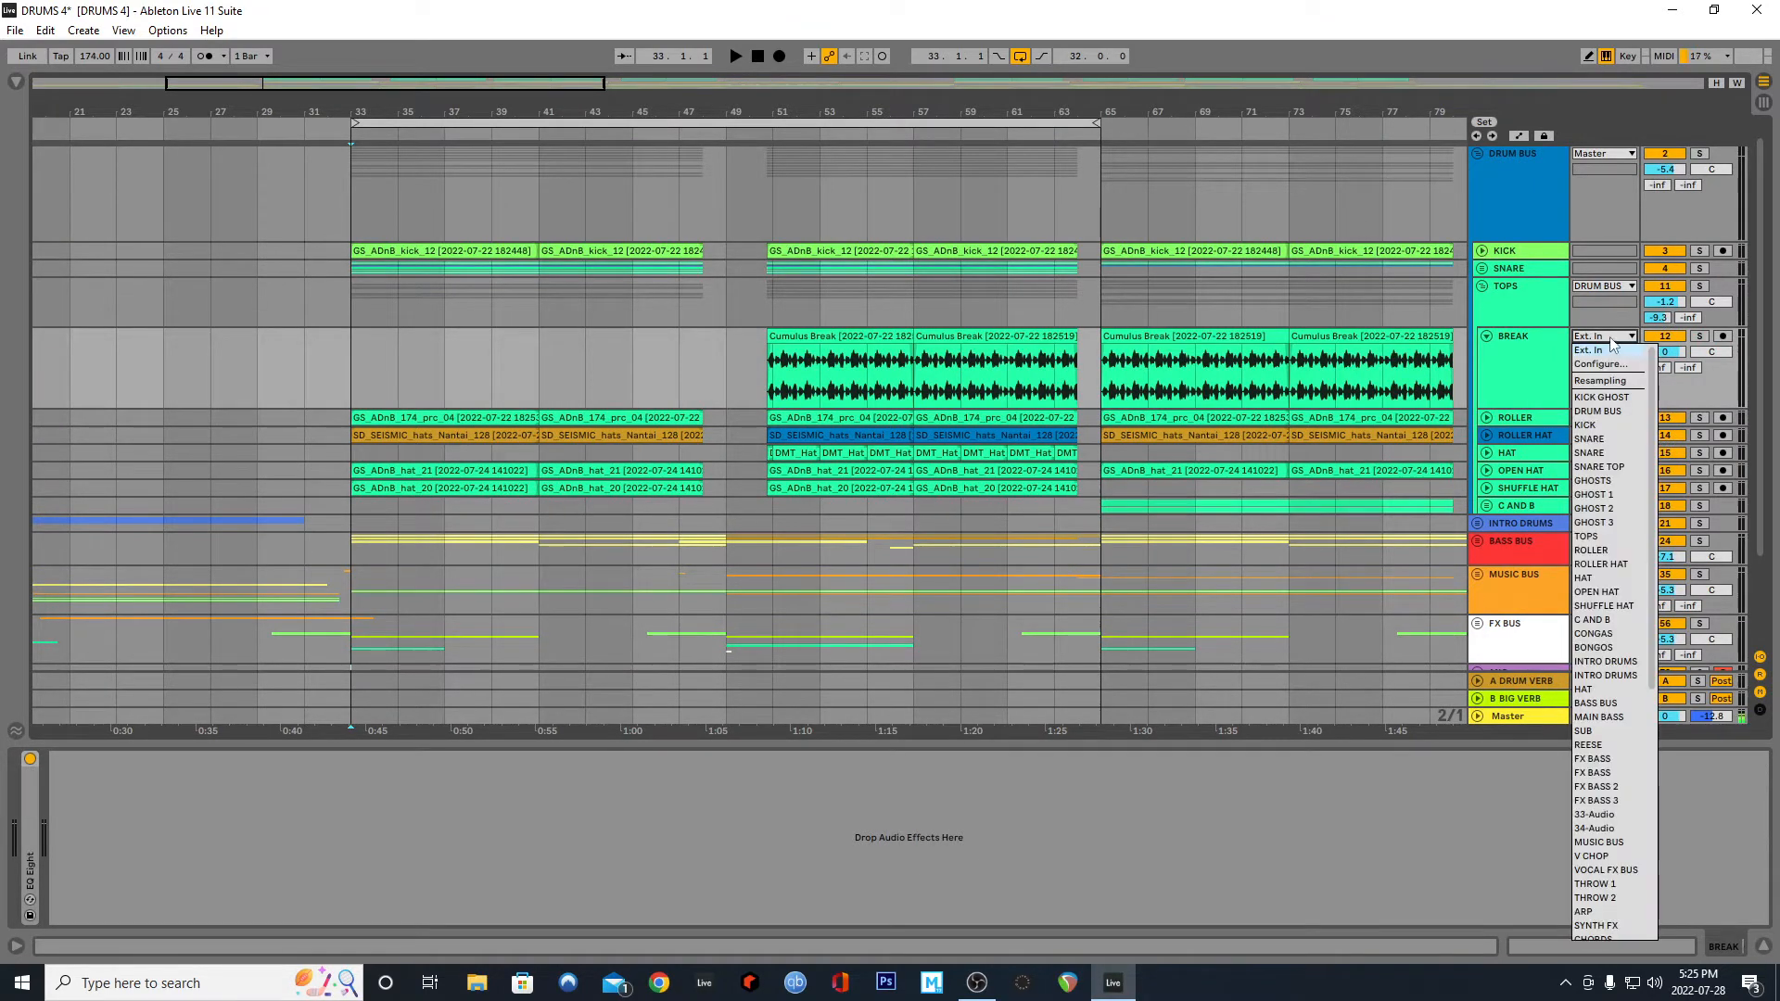
pyautogui.click(1613, 344)
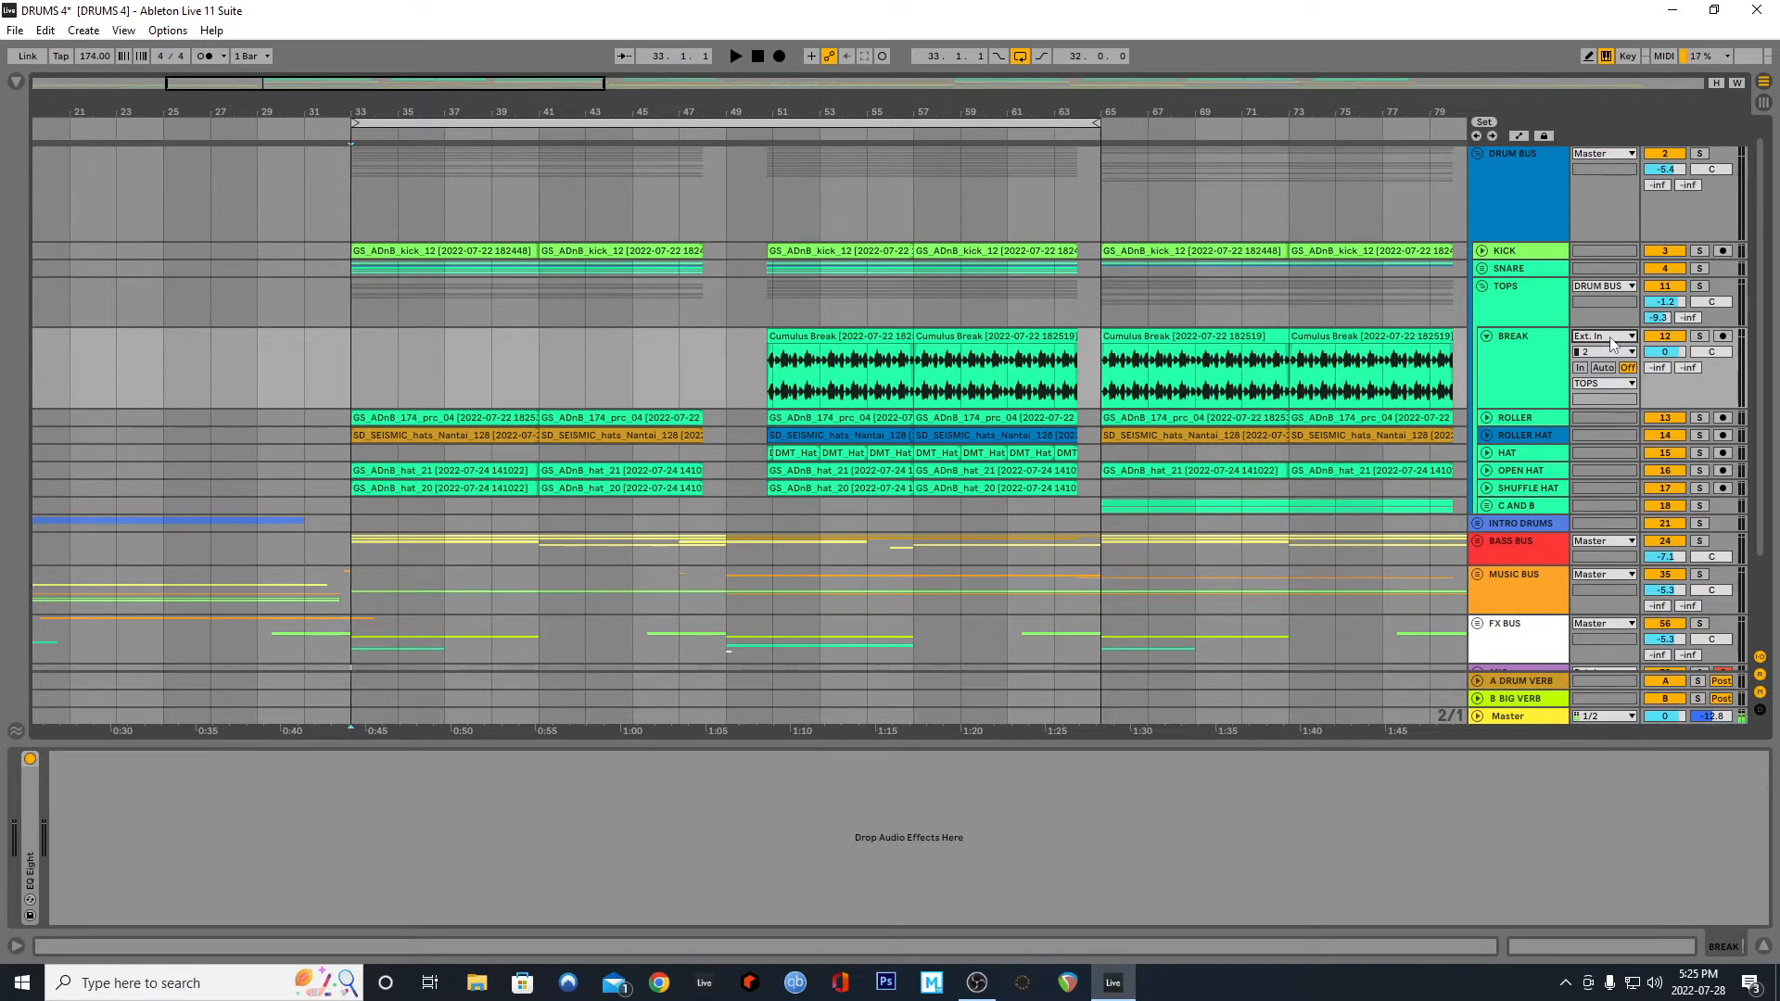
pyautogui.click(1619, 386)
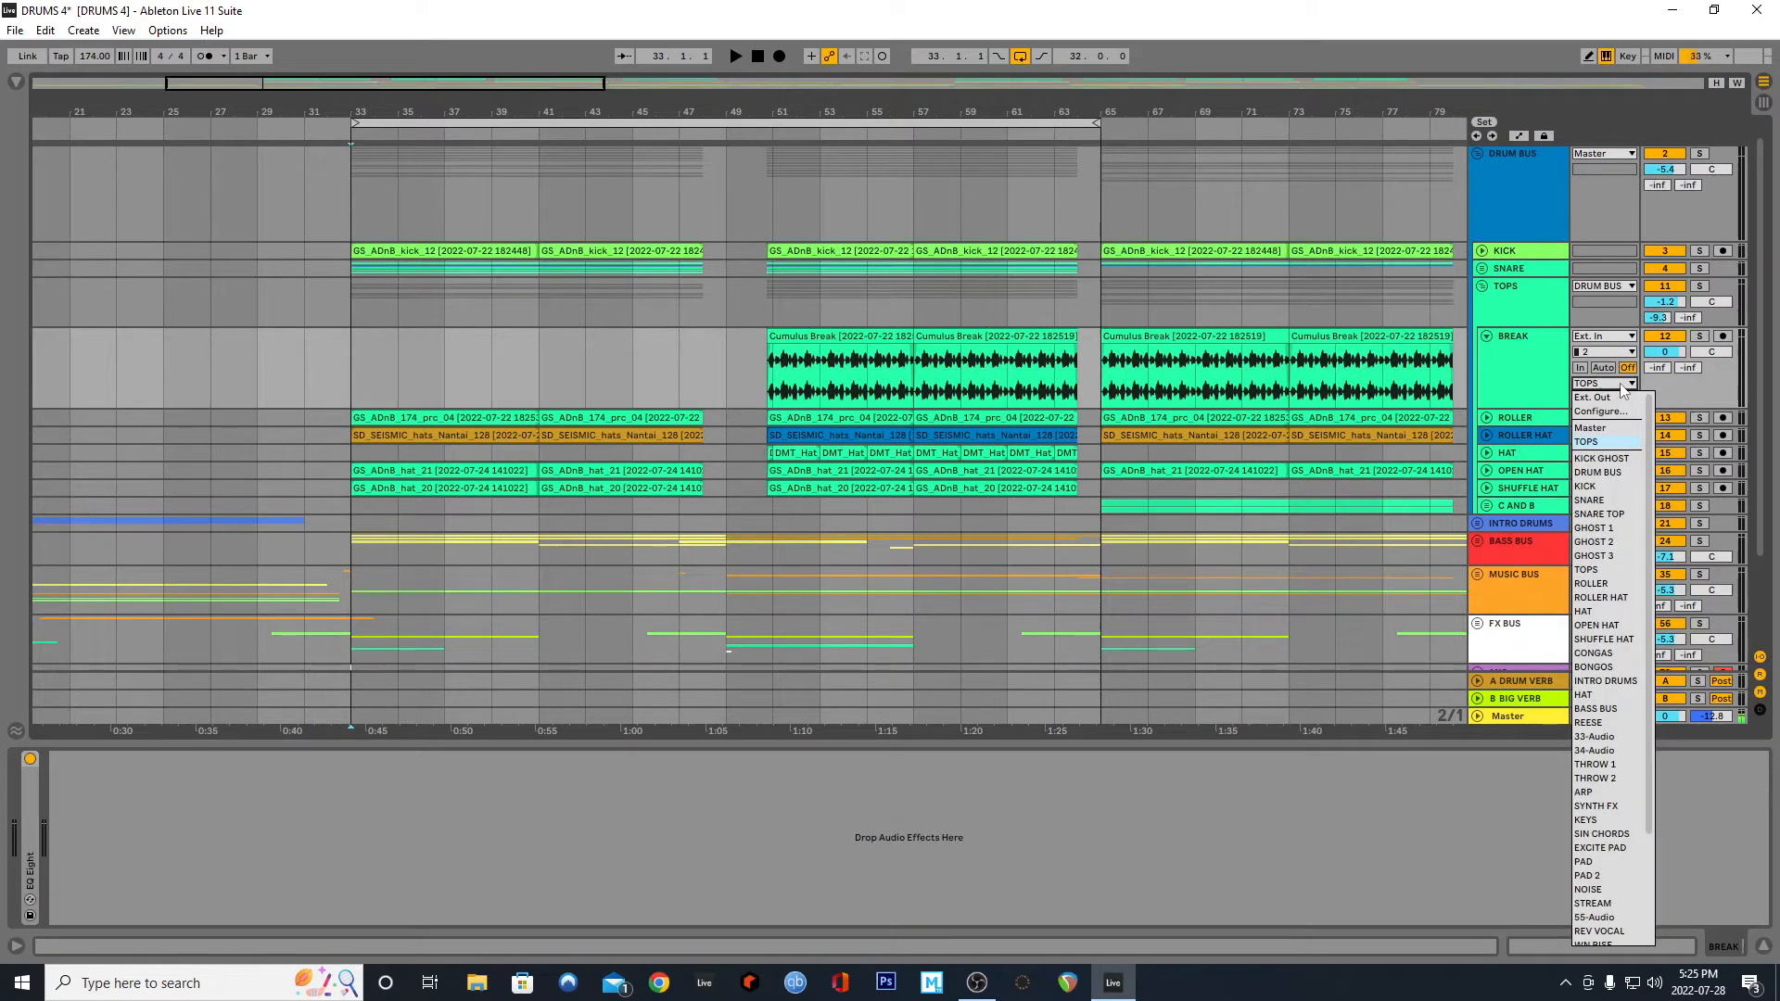
pyautogui.click(1613, 384)
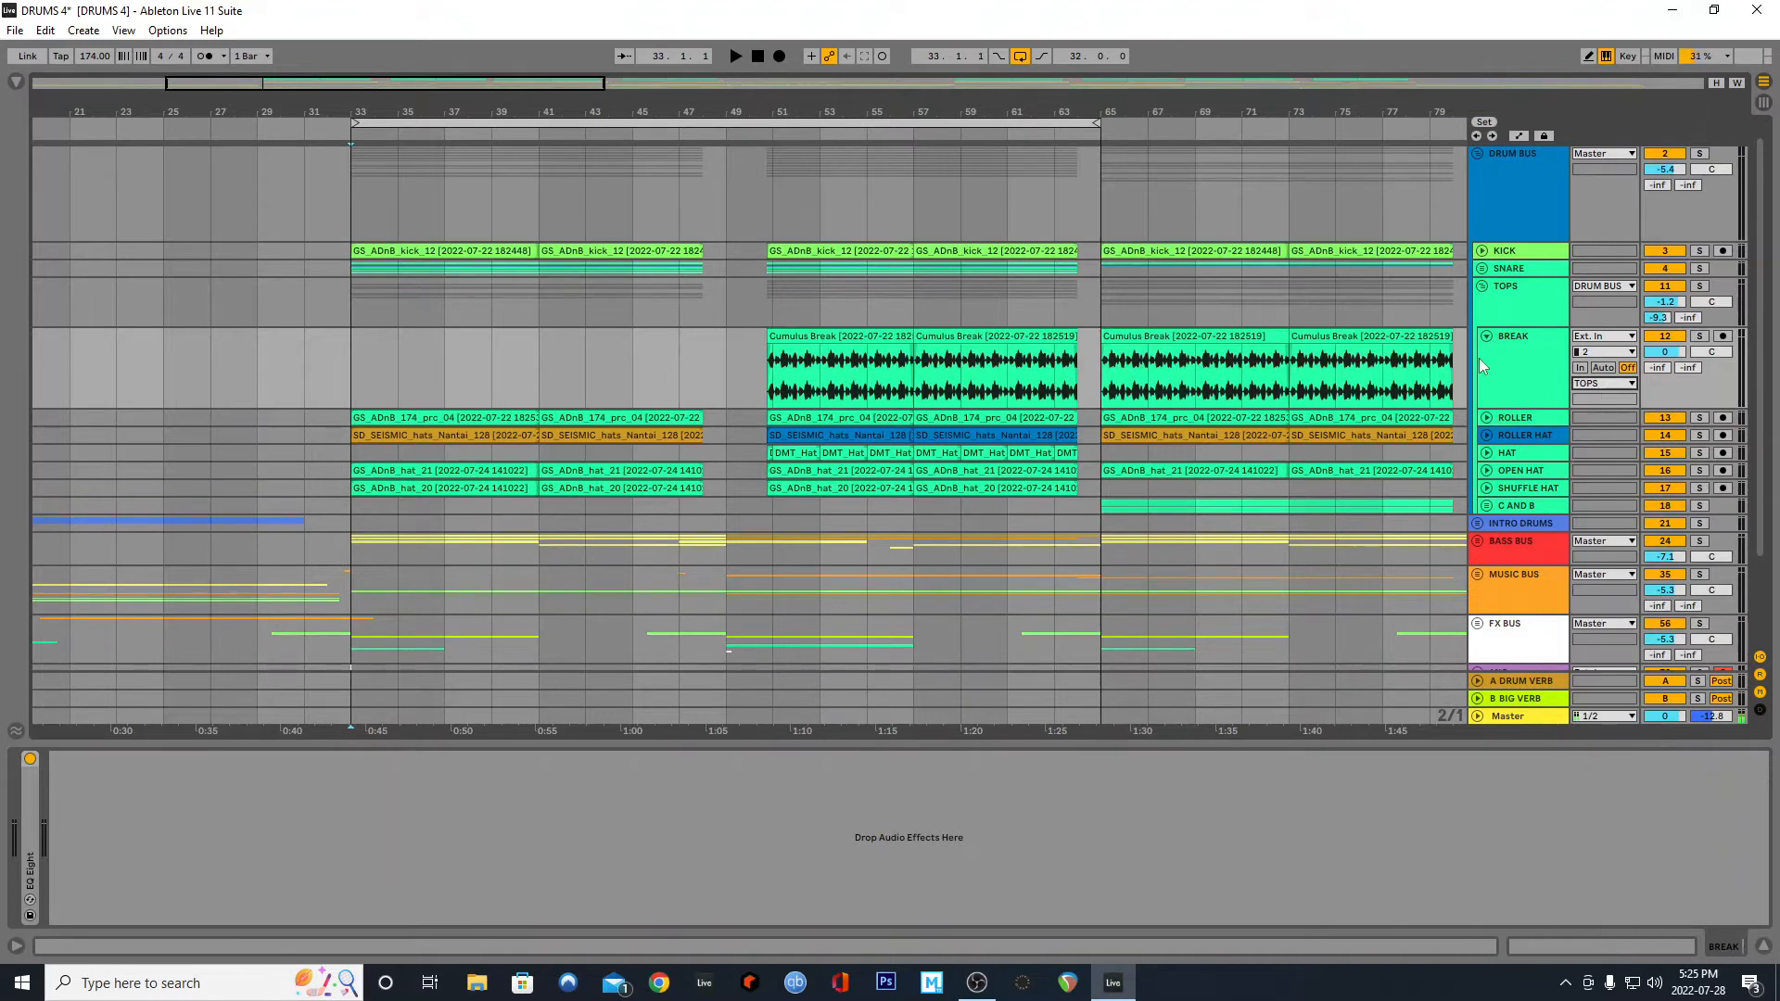
pyautogui.click(1484, 284)
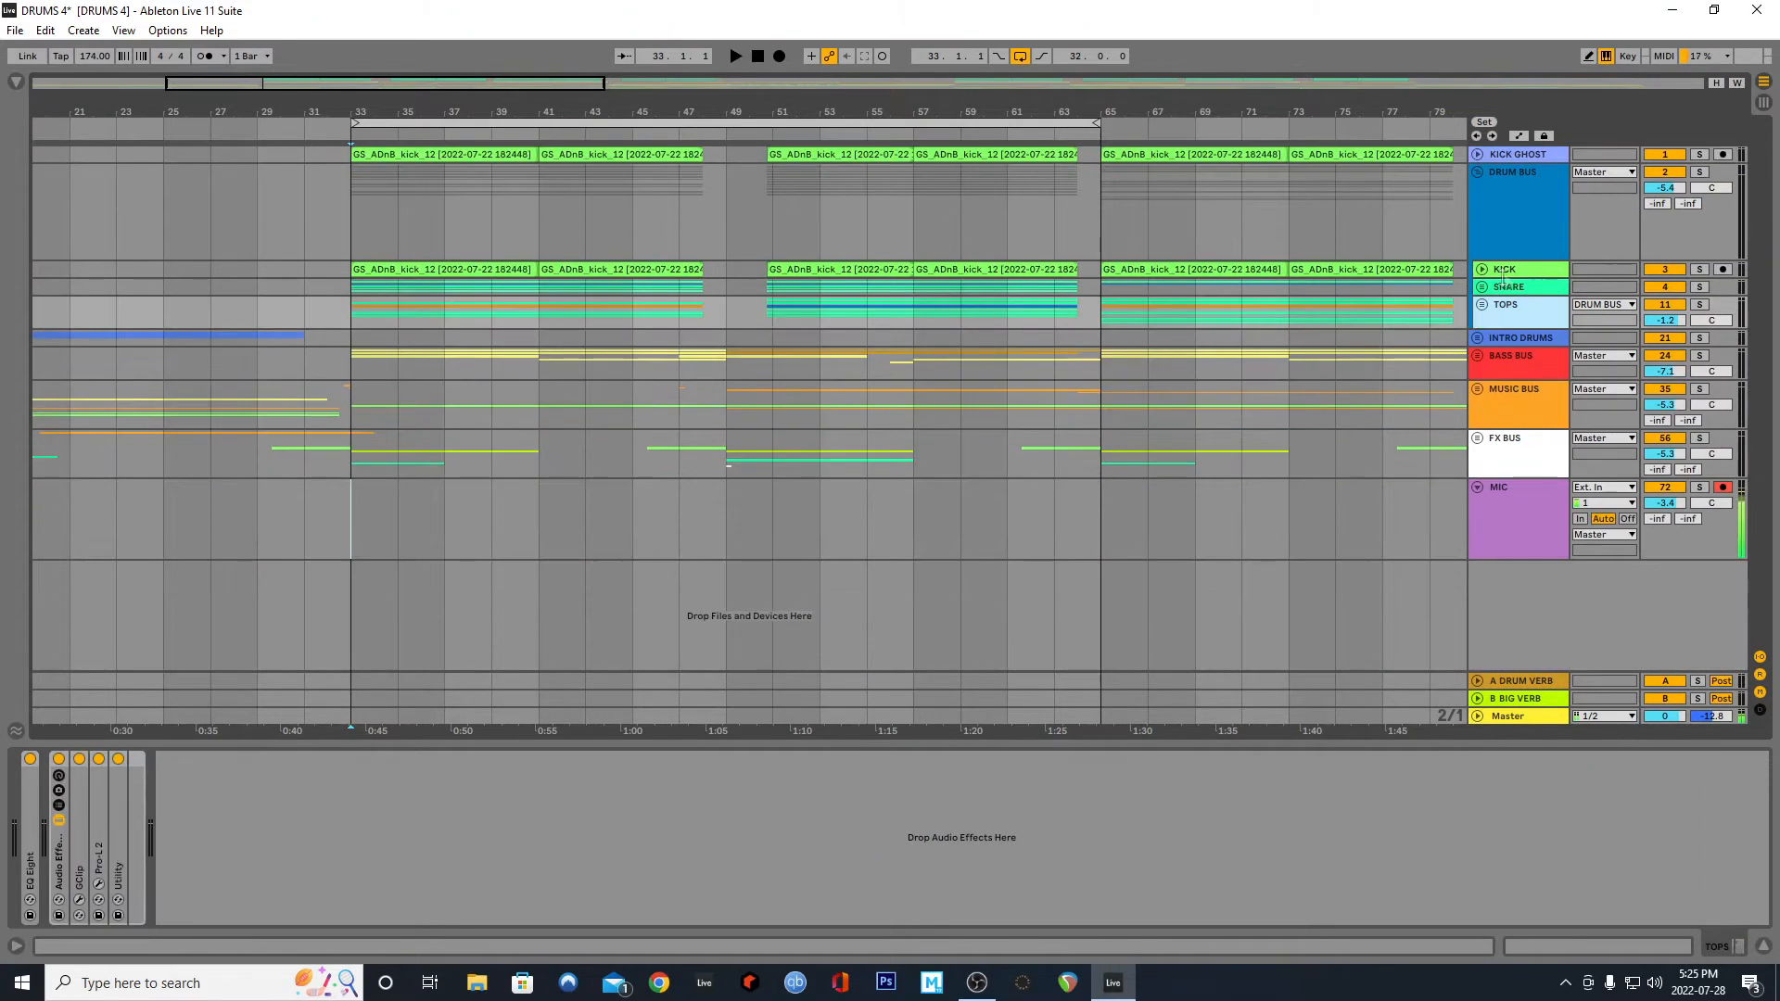
# Expand the DRUM BUSS - LIQUID DNB 1 effect rack on the DRUM BUS group to show its chain and devices
pyautogui.click(1510, 220)
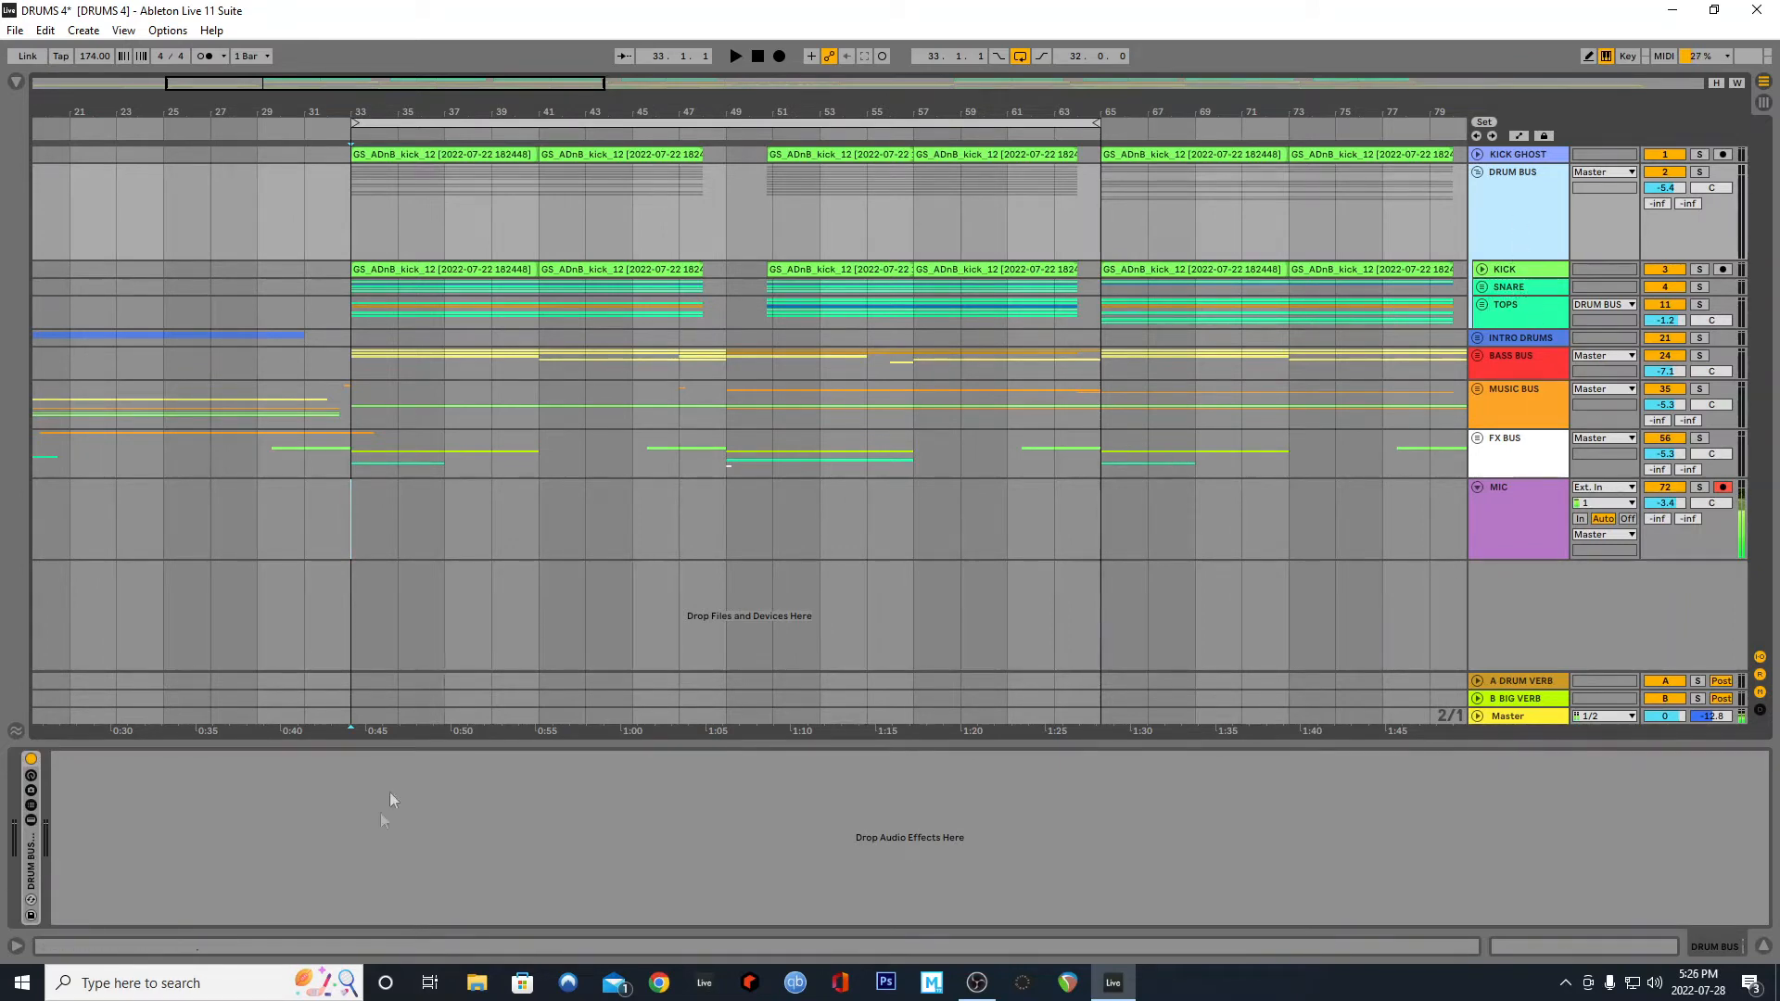
pyautogui.doubleClick(35, 858)
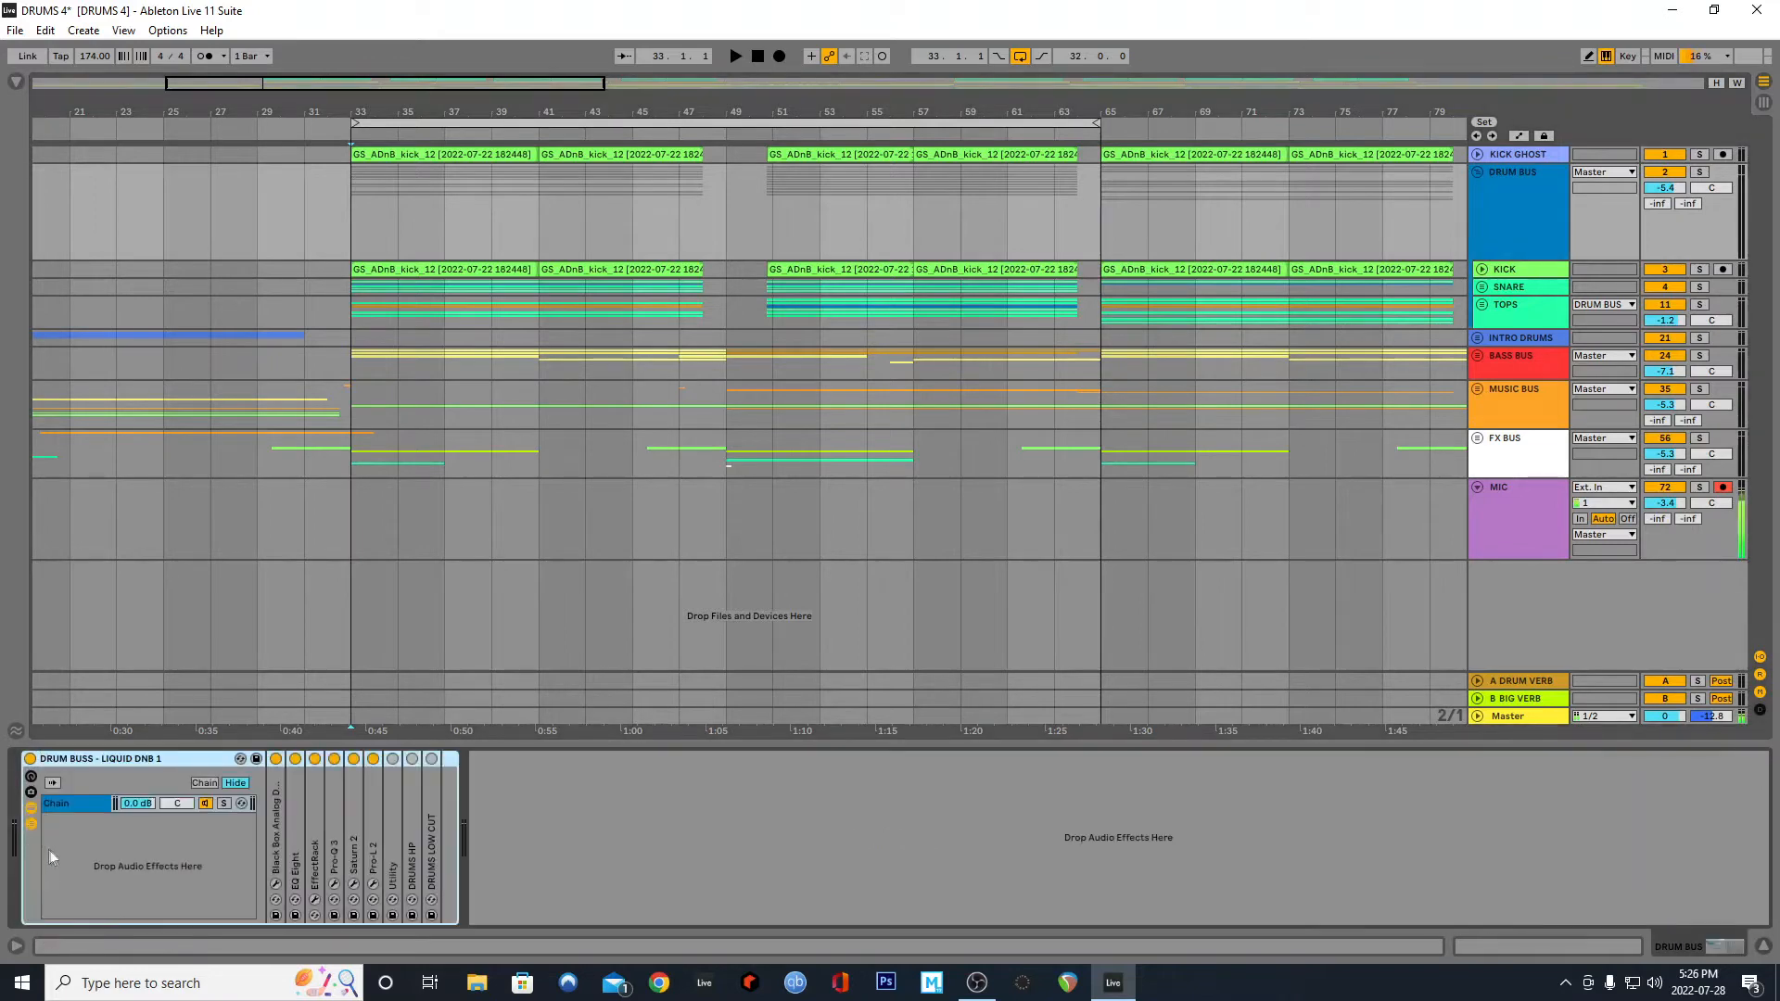
pyautogui.click(111, 856)
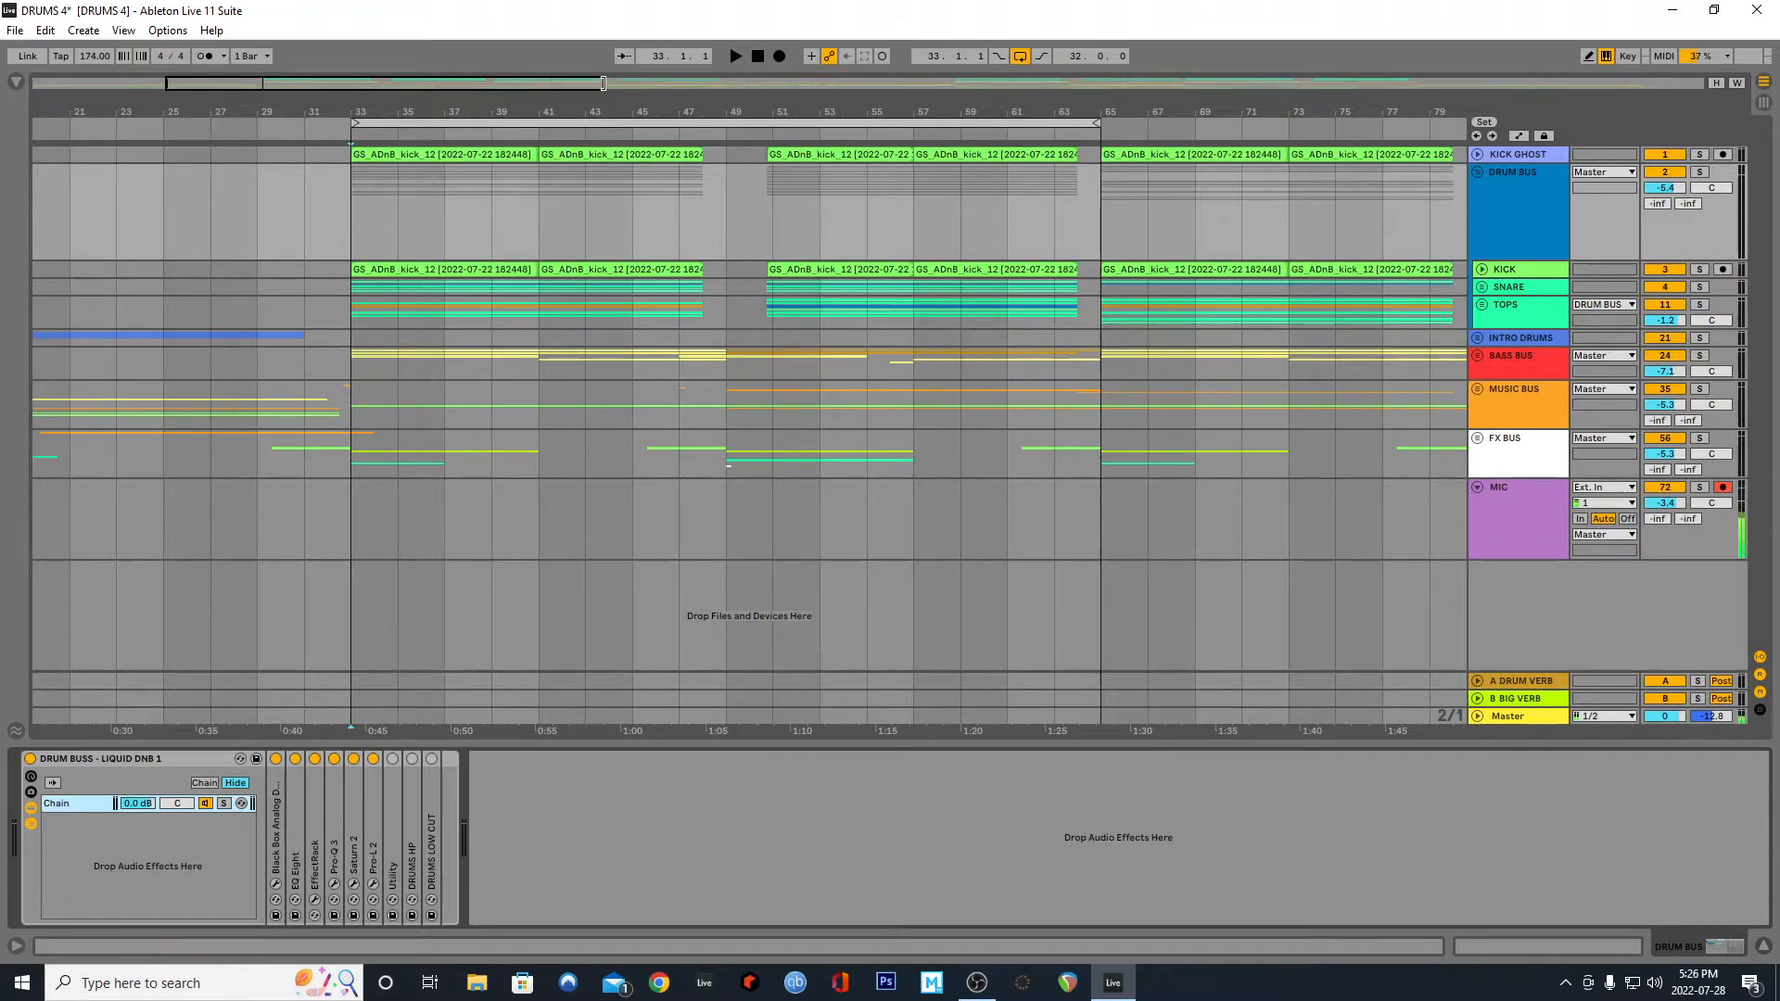
# Bypass the whole DRUM BUSS - LIQUID DNB 1 rack and start playback from bar 33
pyautogui.moveTo(603, 83); pyautogui.dragTo(440, 84)
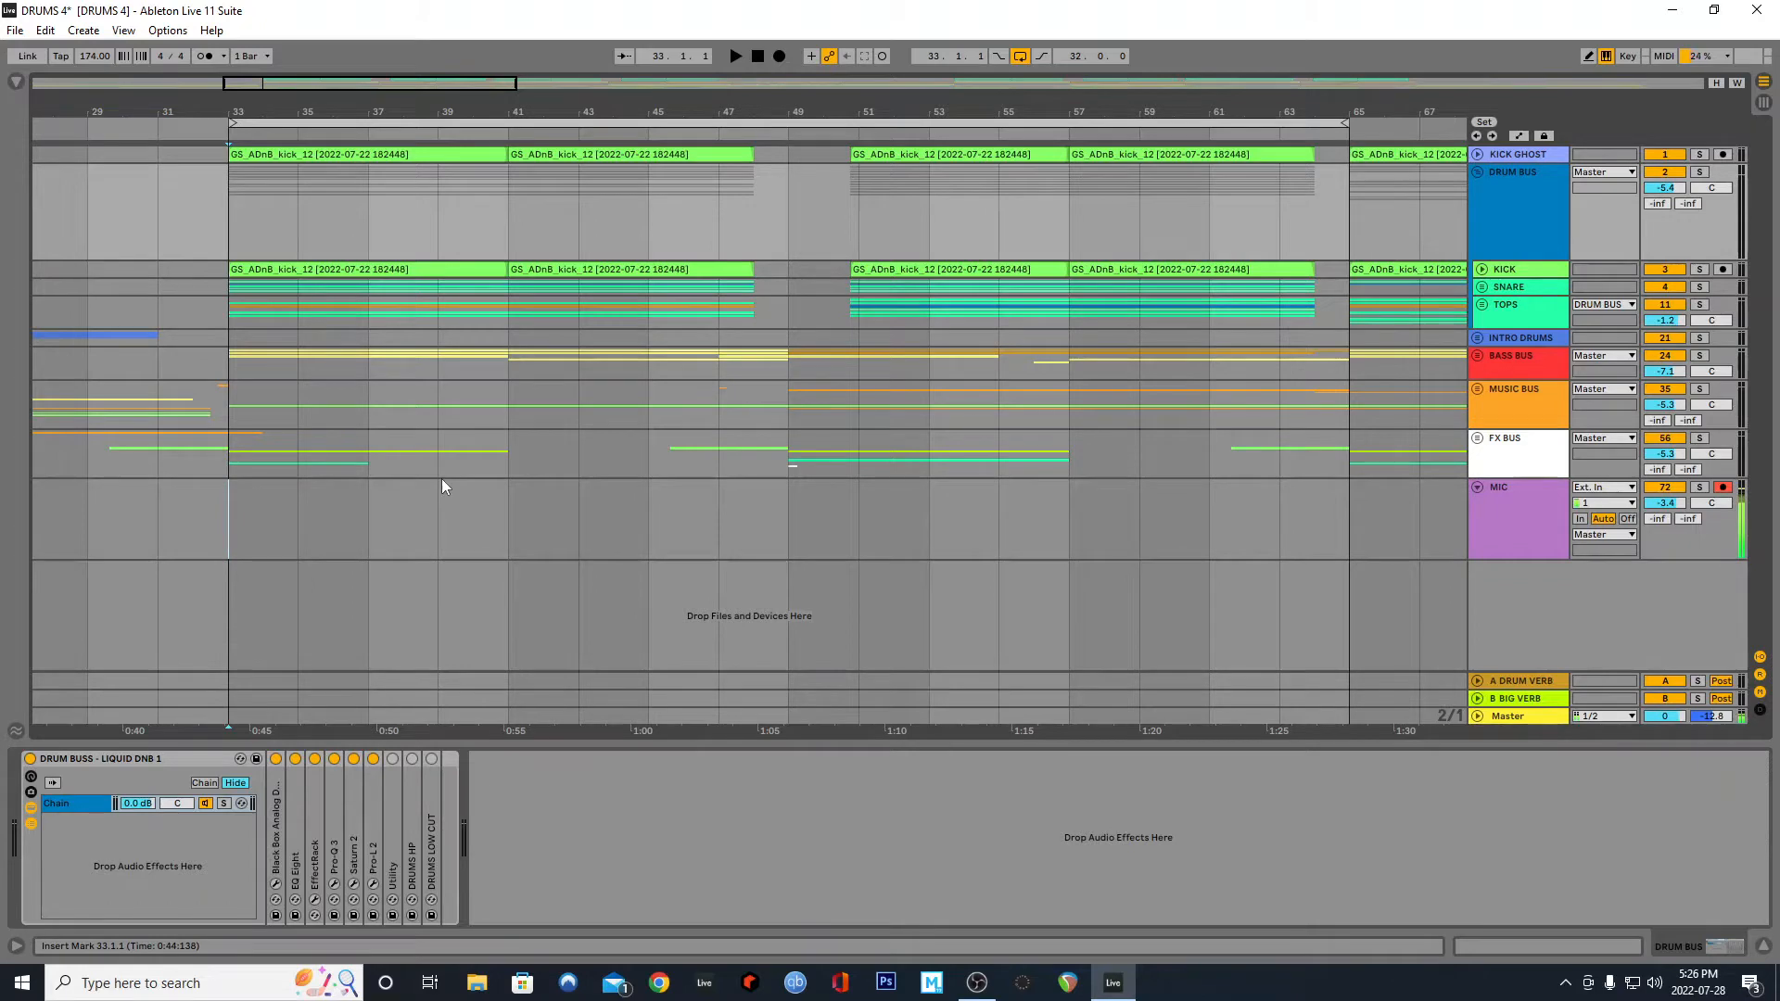
pyautogui.click(152, 760)
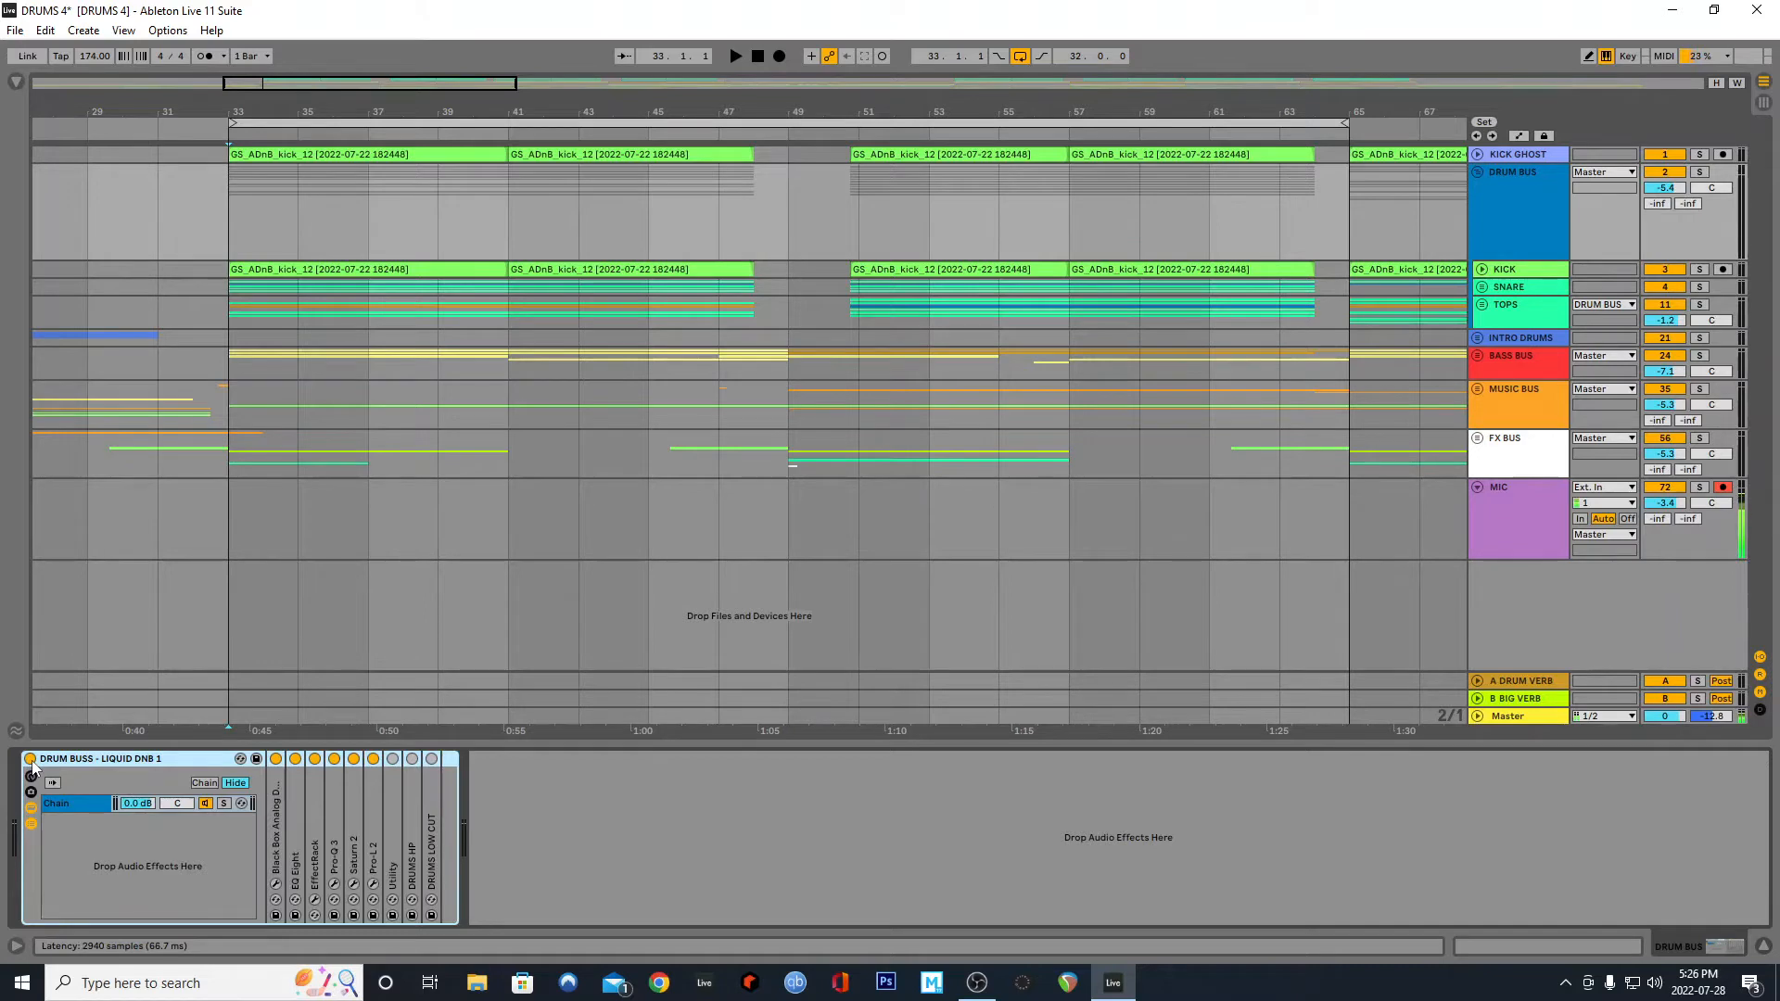
pyautogui.click(30, 761)
pyautogui.press('space')
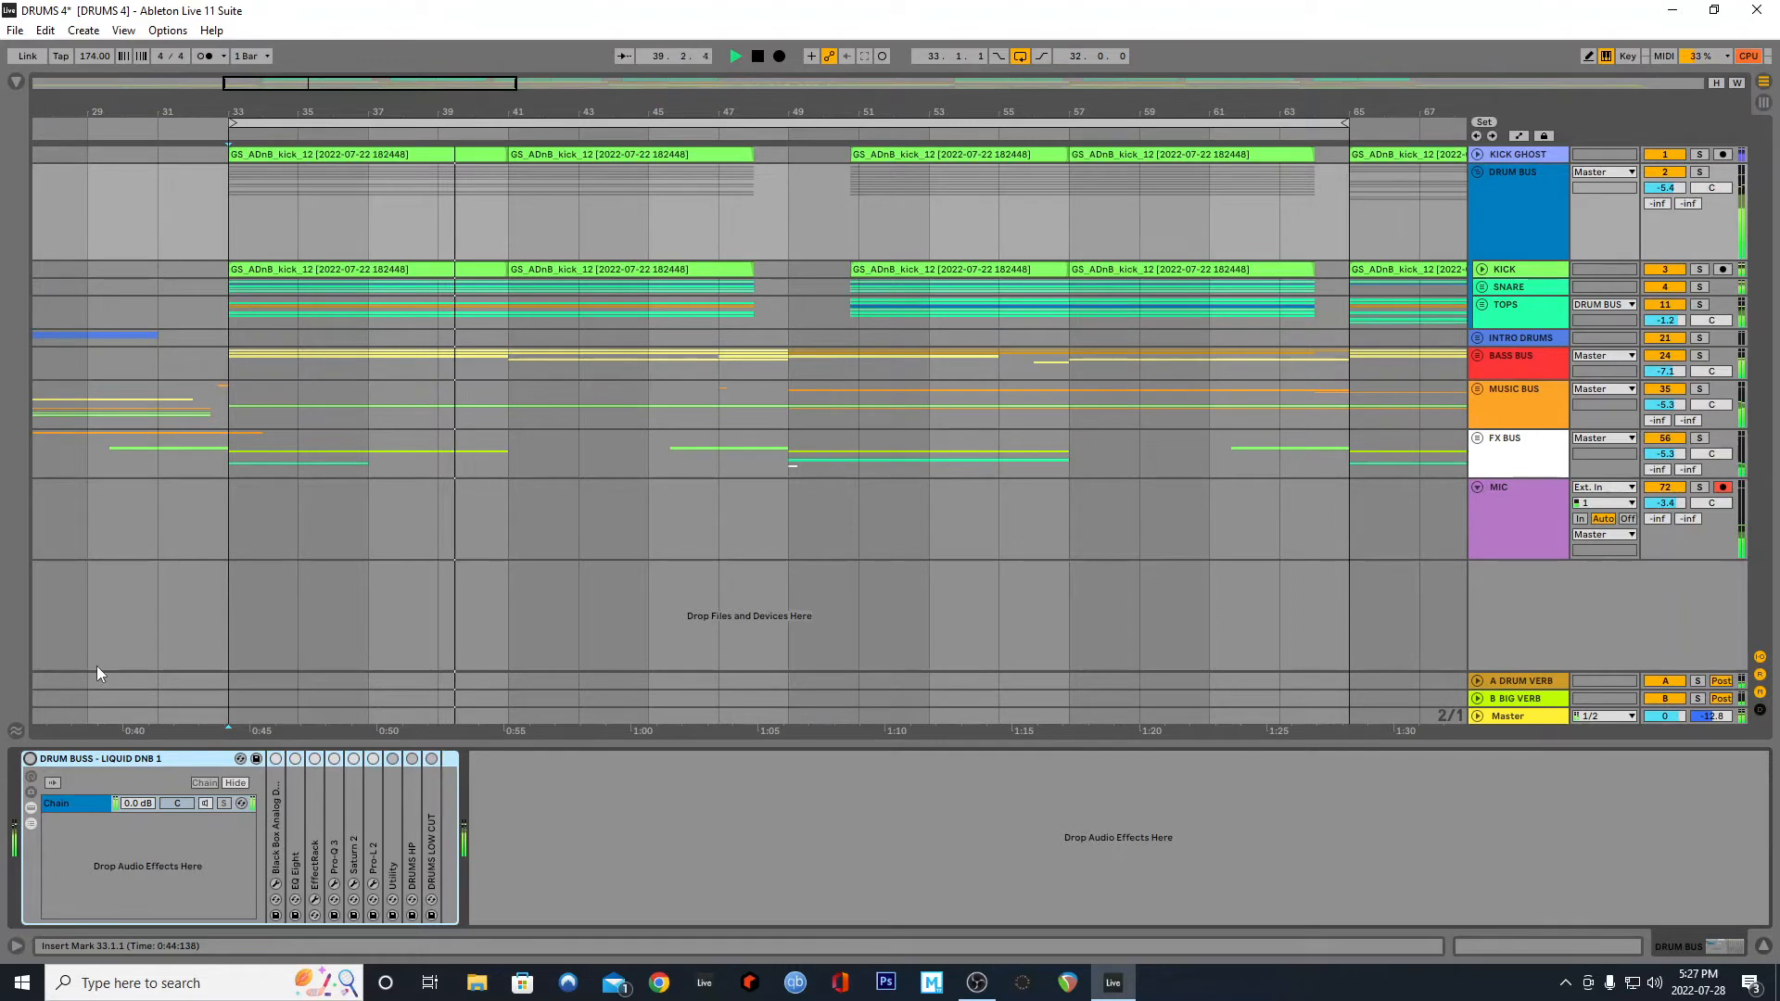
# Compare the drums with the DRUM BUSS - LIQUID DNB 1 rack enabled and bypassed during playback, leaving the rack enabled
pyautogui.click(30, 759)
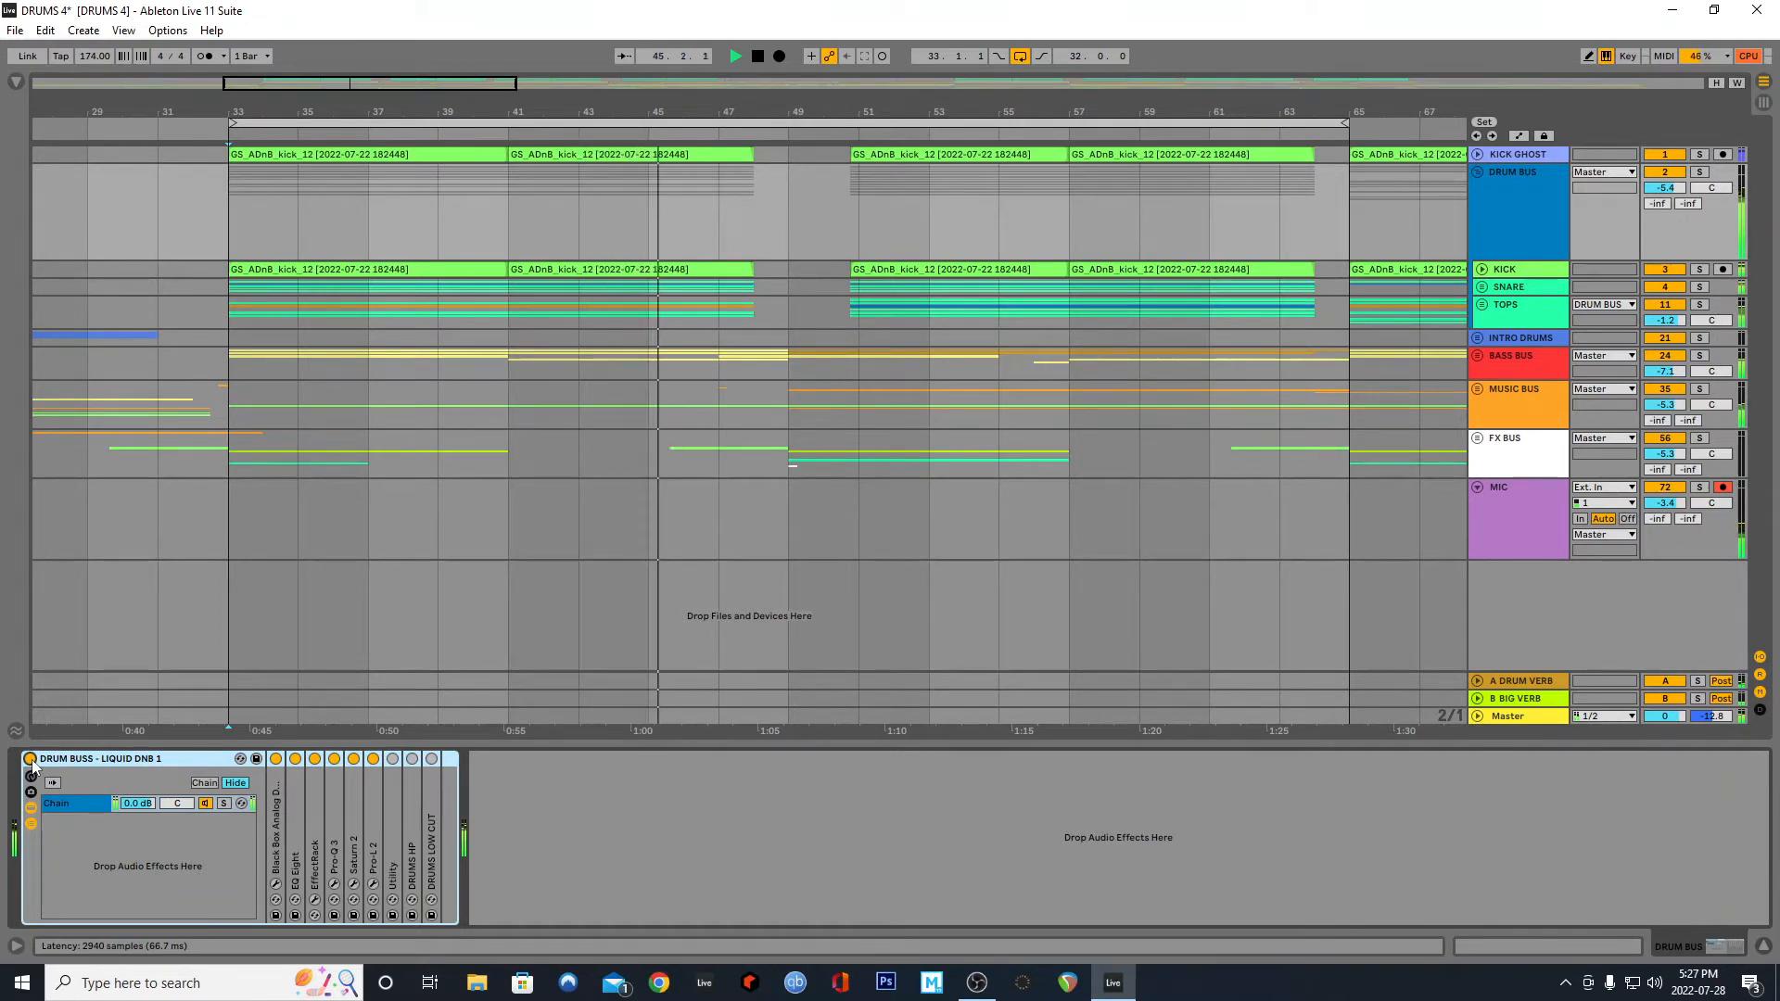
pyautogui.click(29, 759)
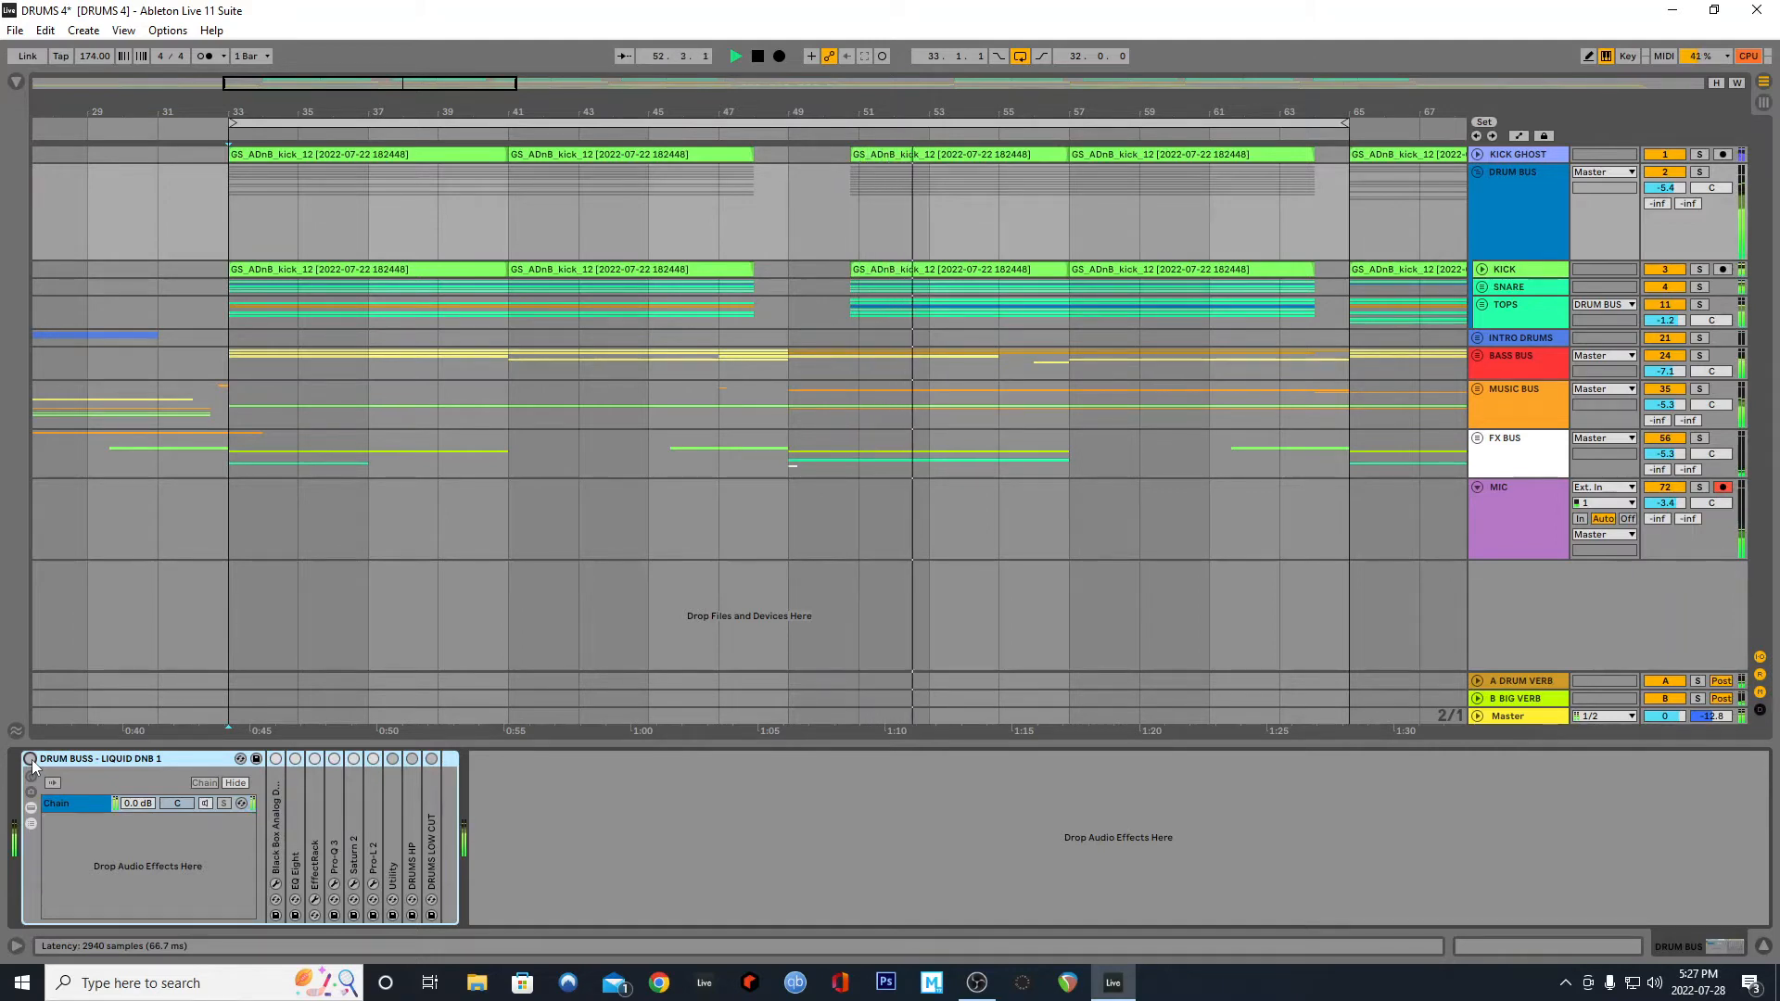
pyautogui.click(29, 759)
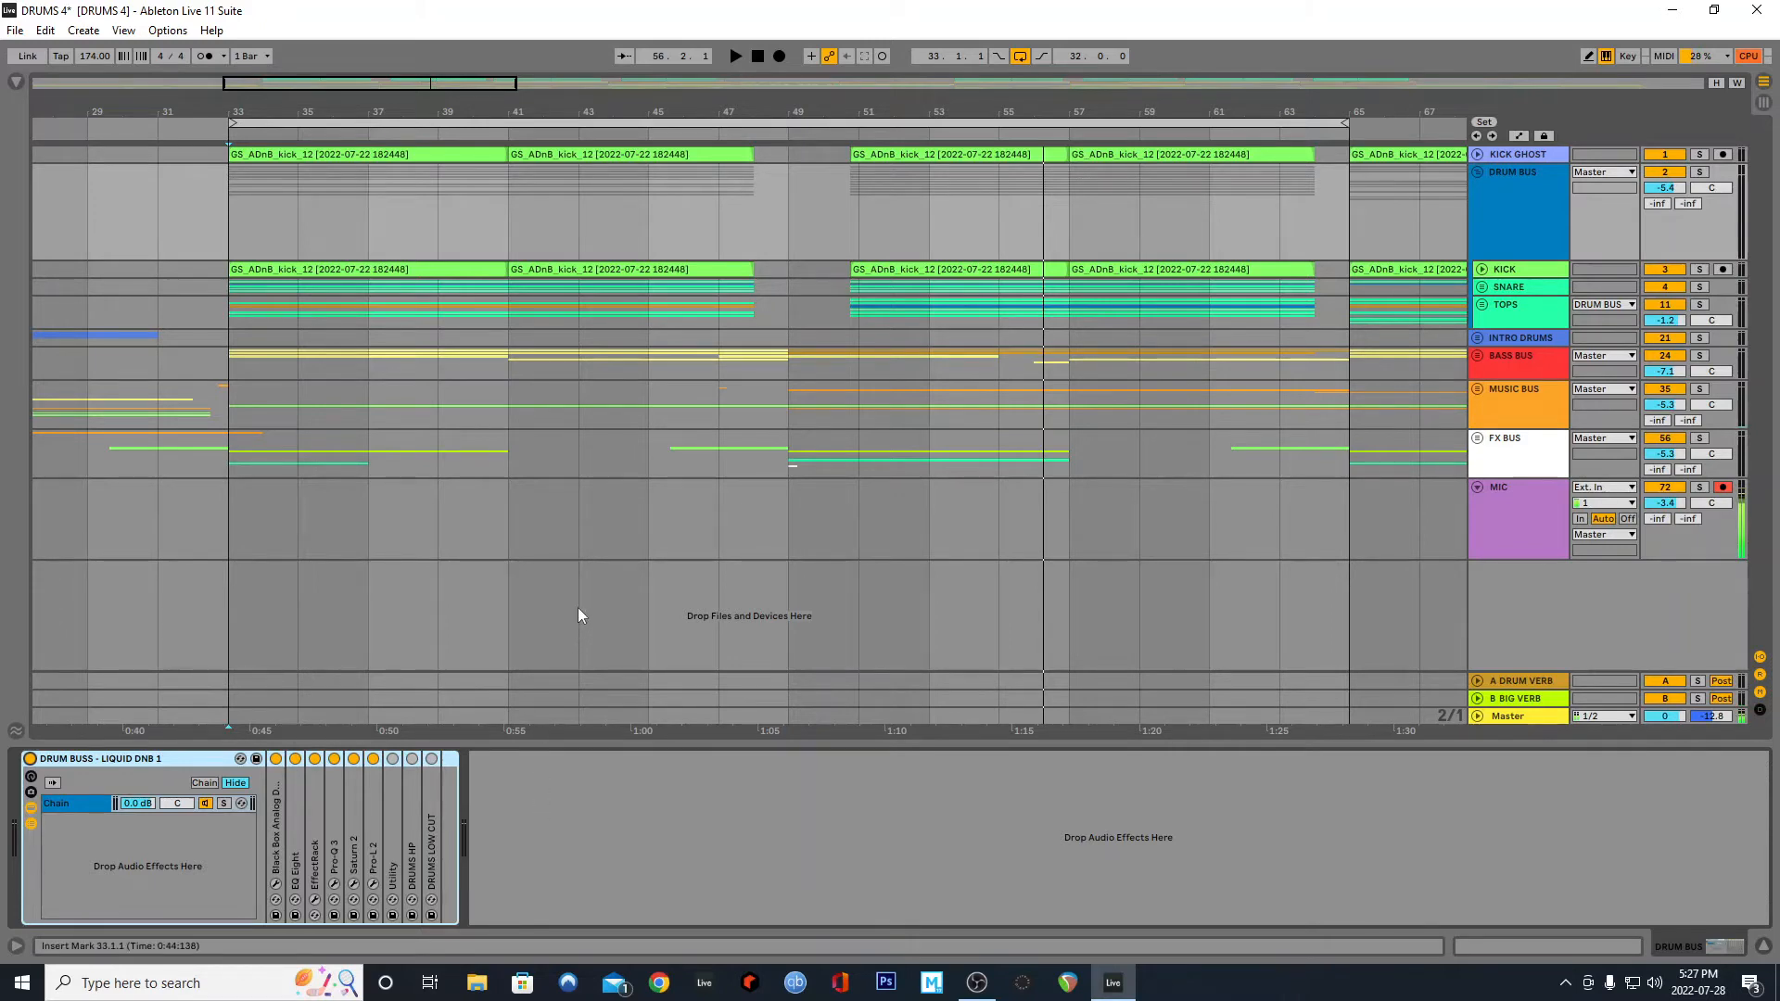
pyautogui.click(601, 794)
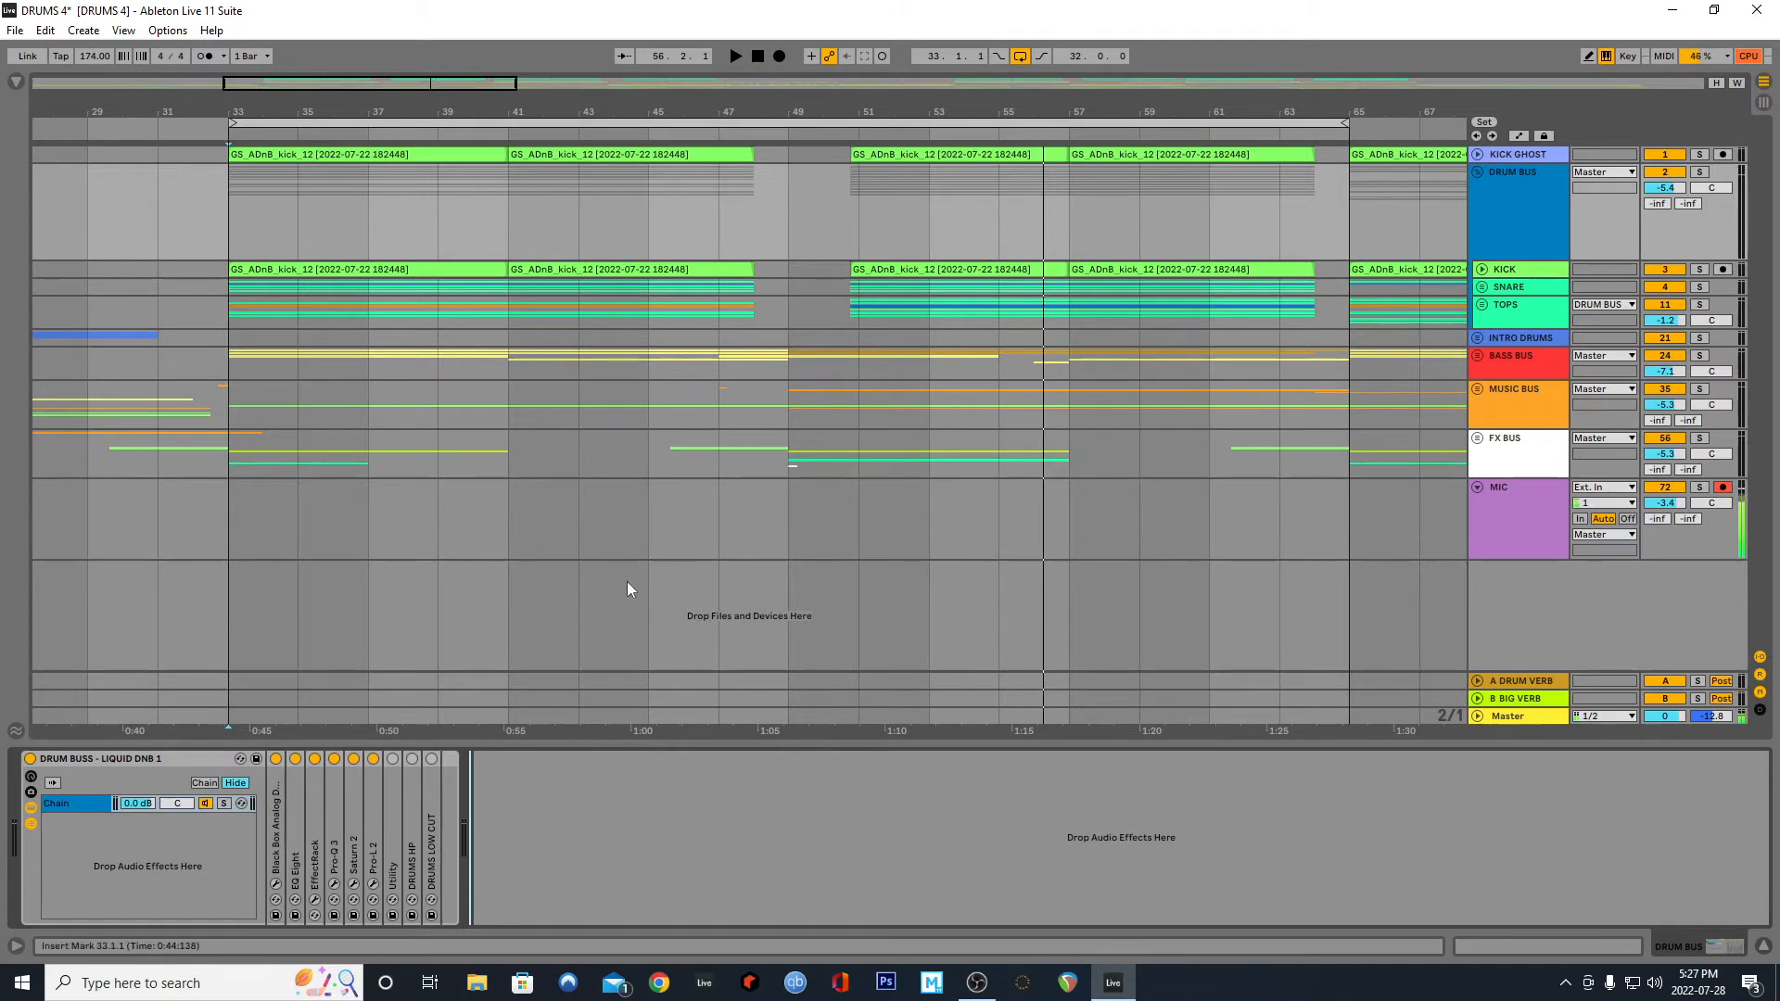
# In Session View, bypass the drum bus rack, reset the DRUM BUS peak readout and play from bar 33 to check its unprocessed level
pyautogui.press('Tab')
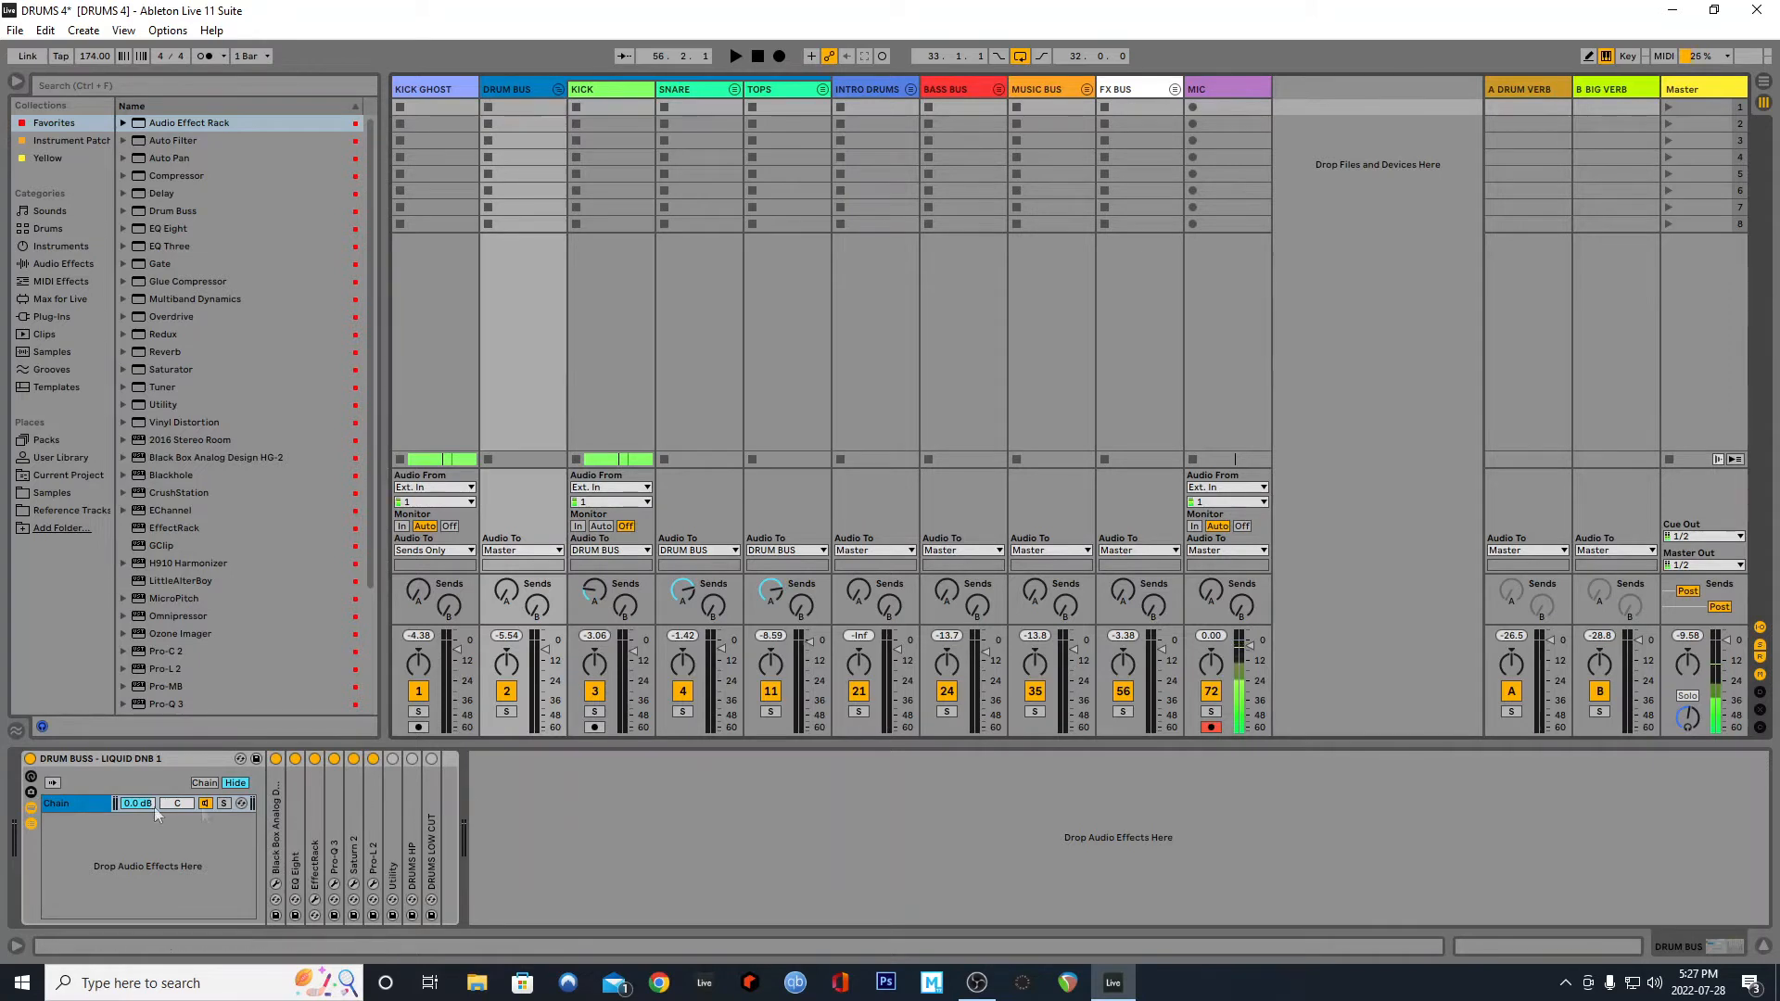
pyautogui.click(29, 760)
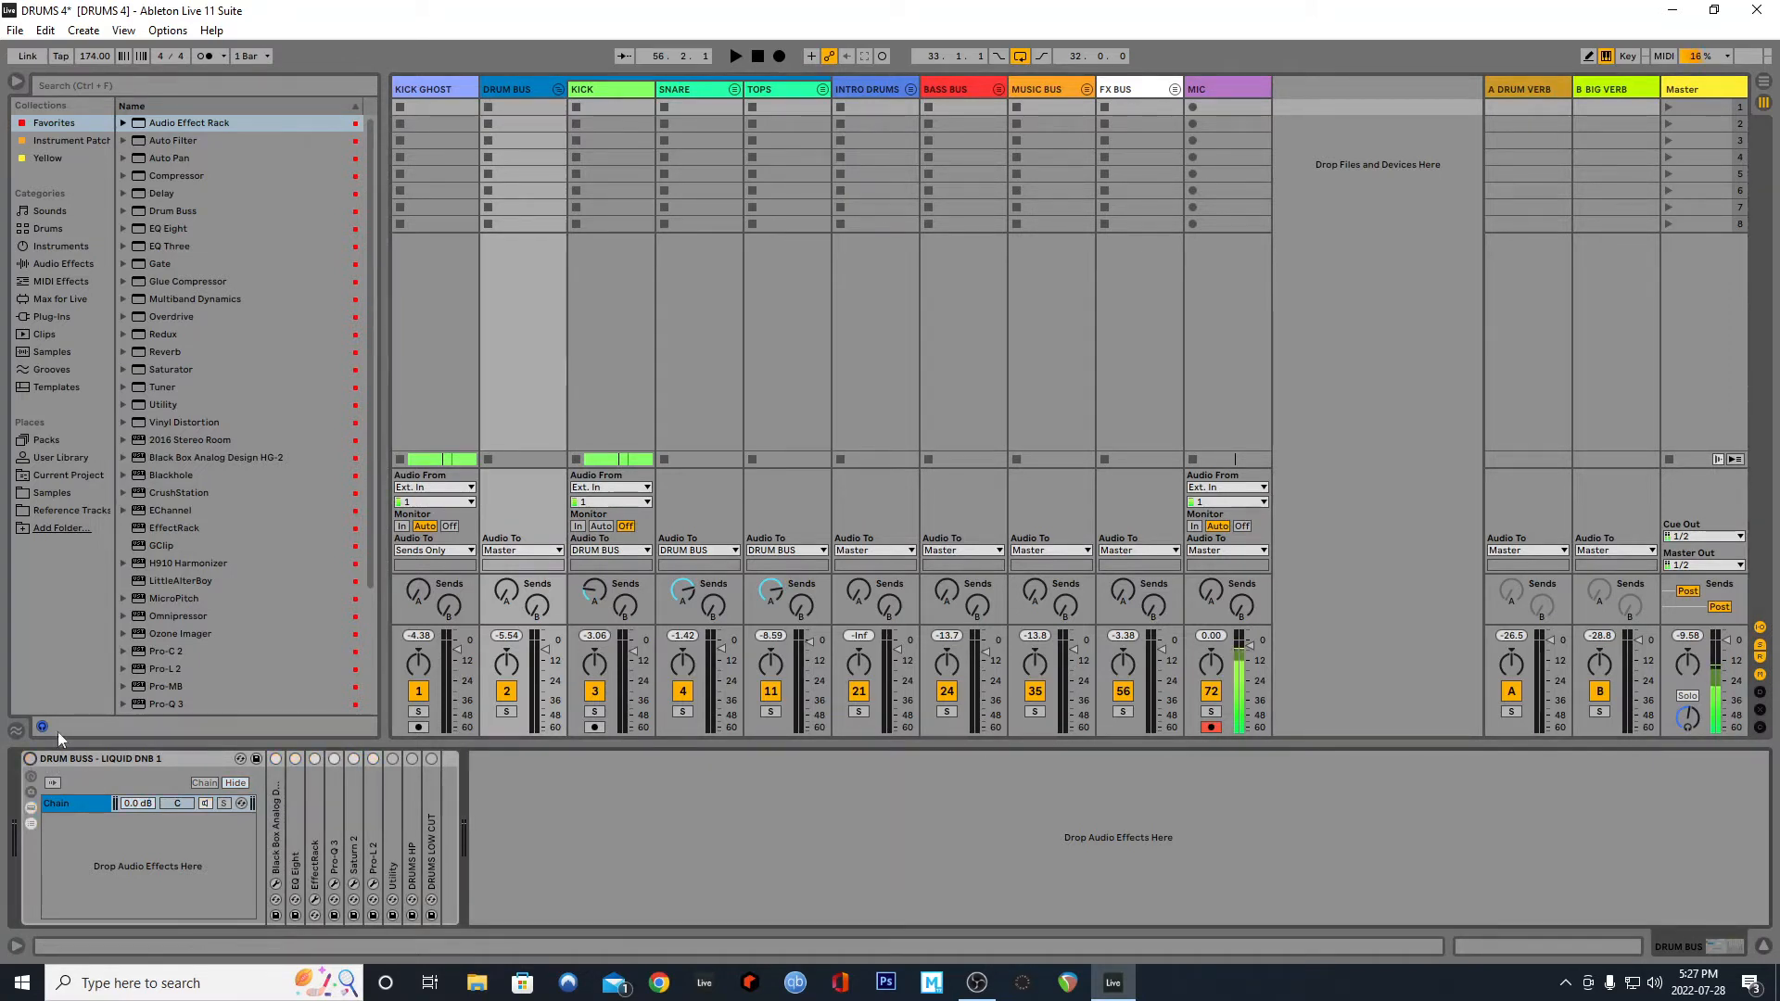
pyautogui.click(517, 636)
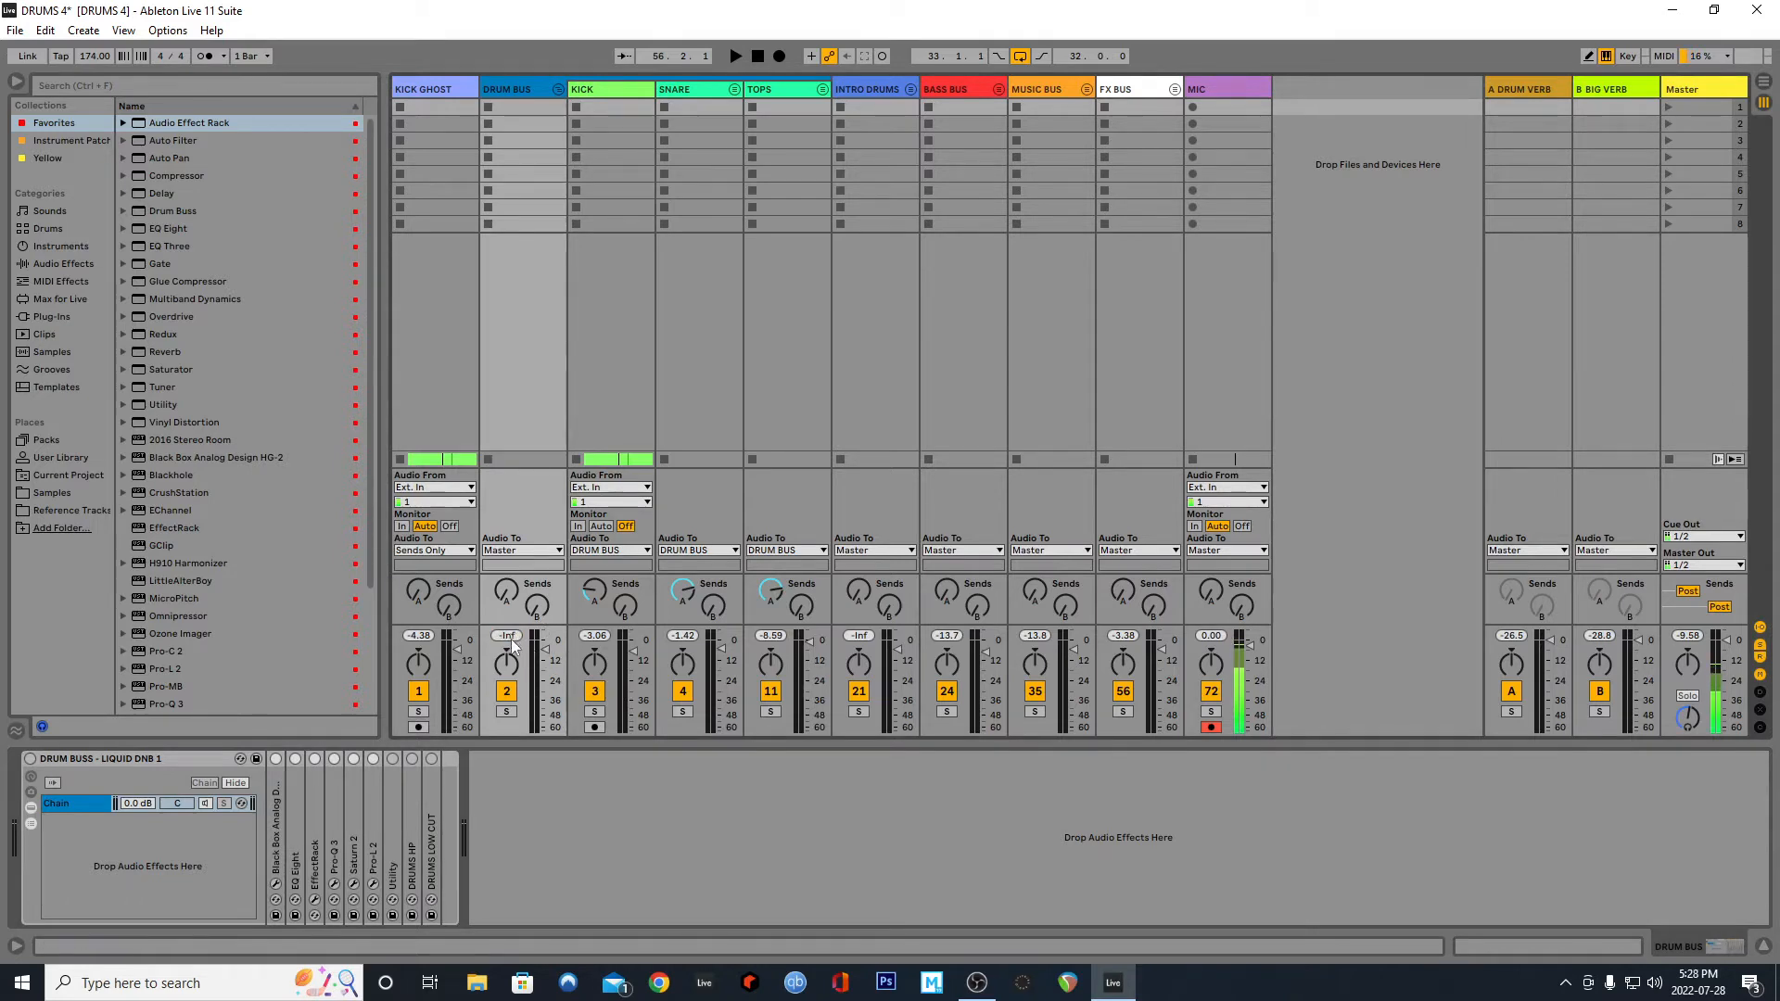
pyautogui.press('space')
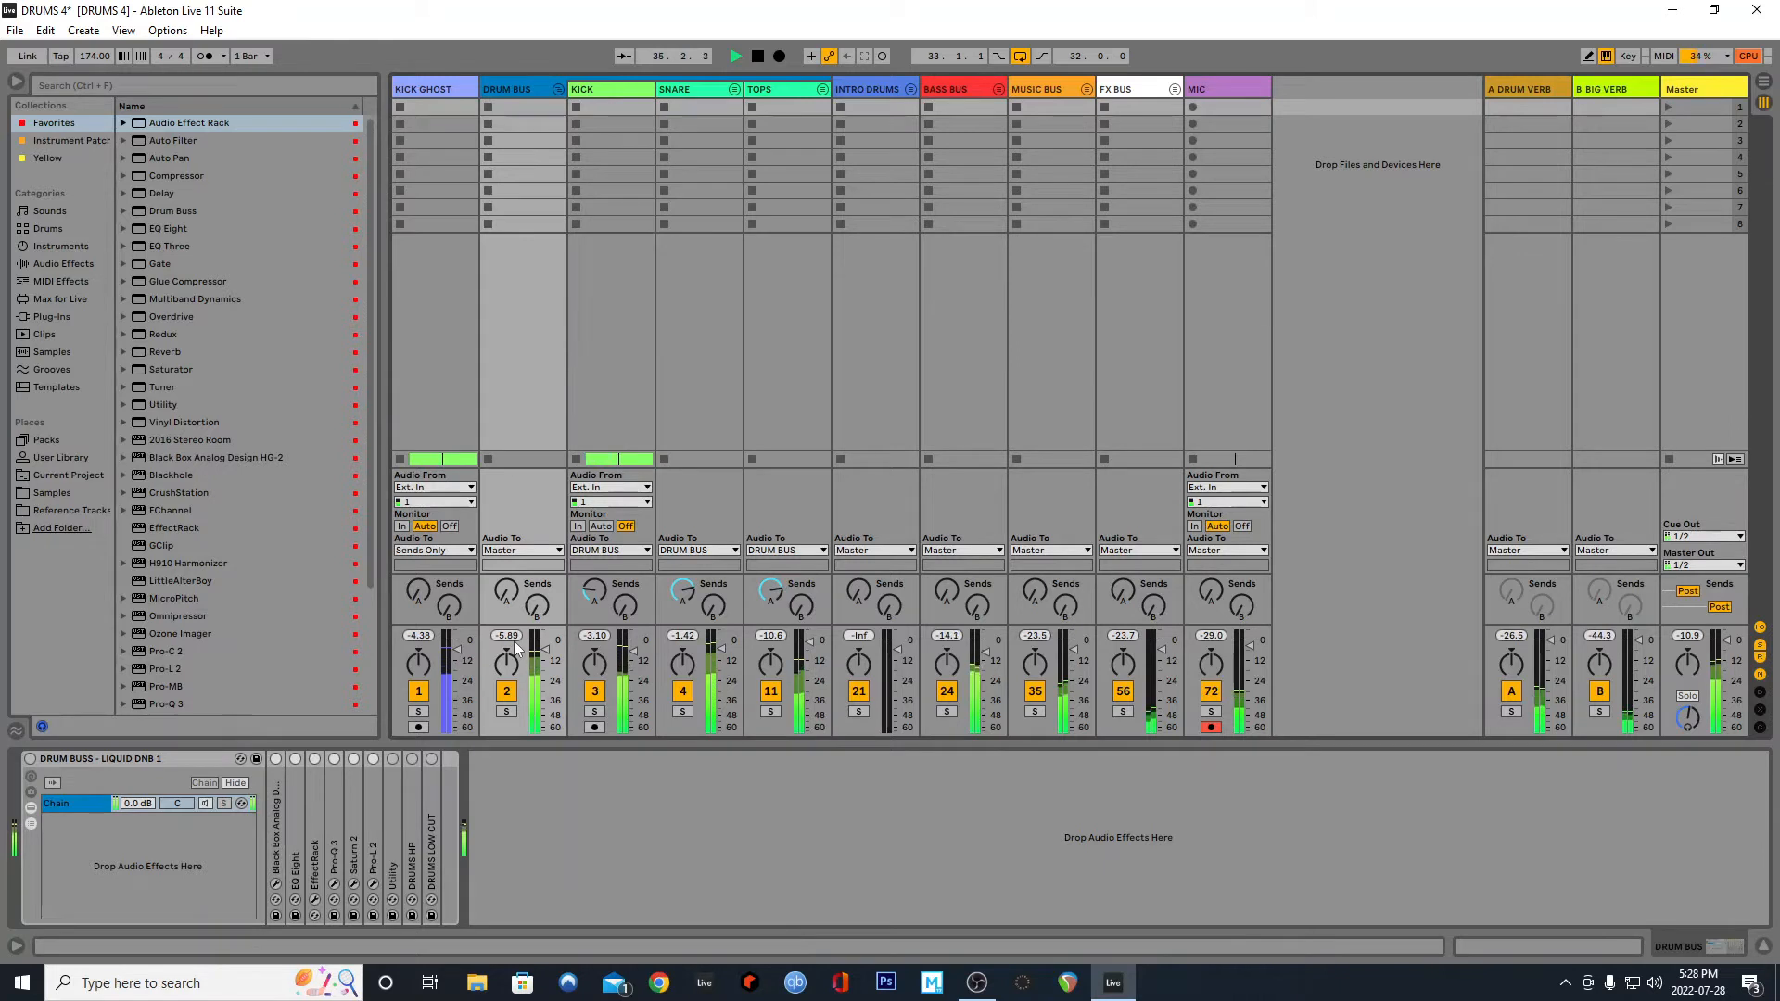
pyautogui.press('space')
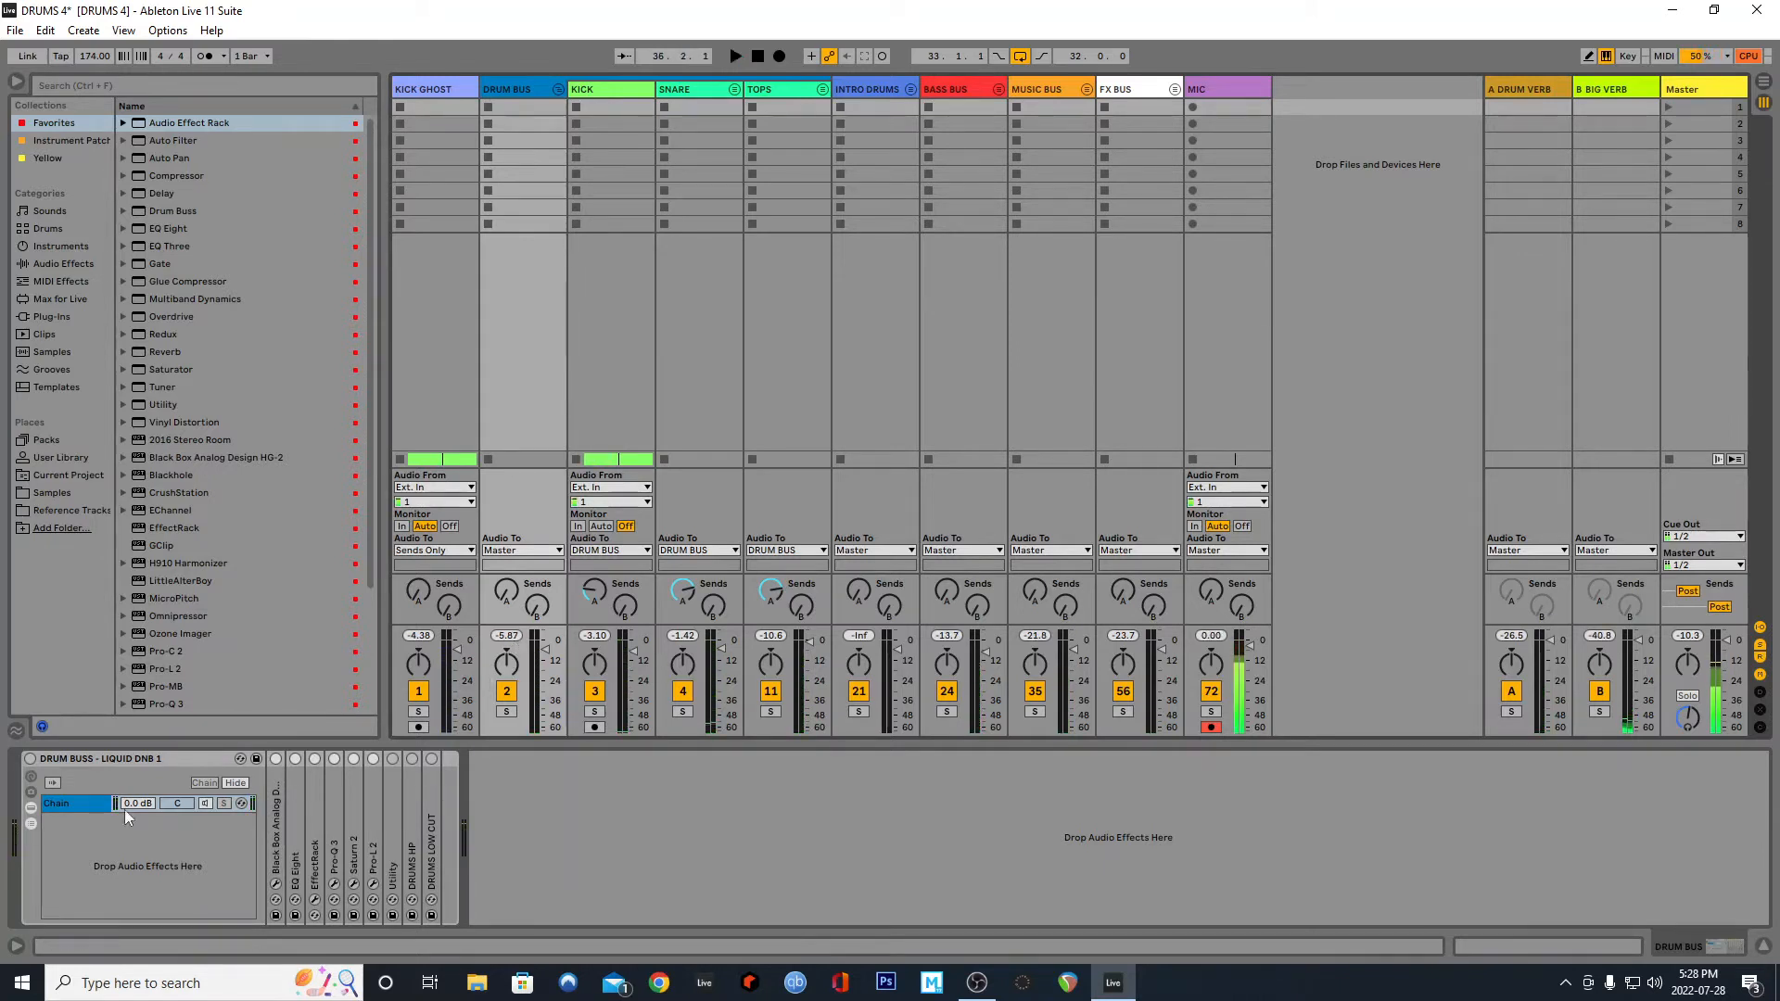
# Re-enable the drum bus rack and play from bar 33 to check the processed peak level on DRUM BUS
pyautogui.click(30, 758)
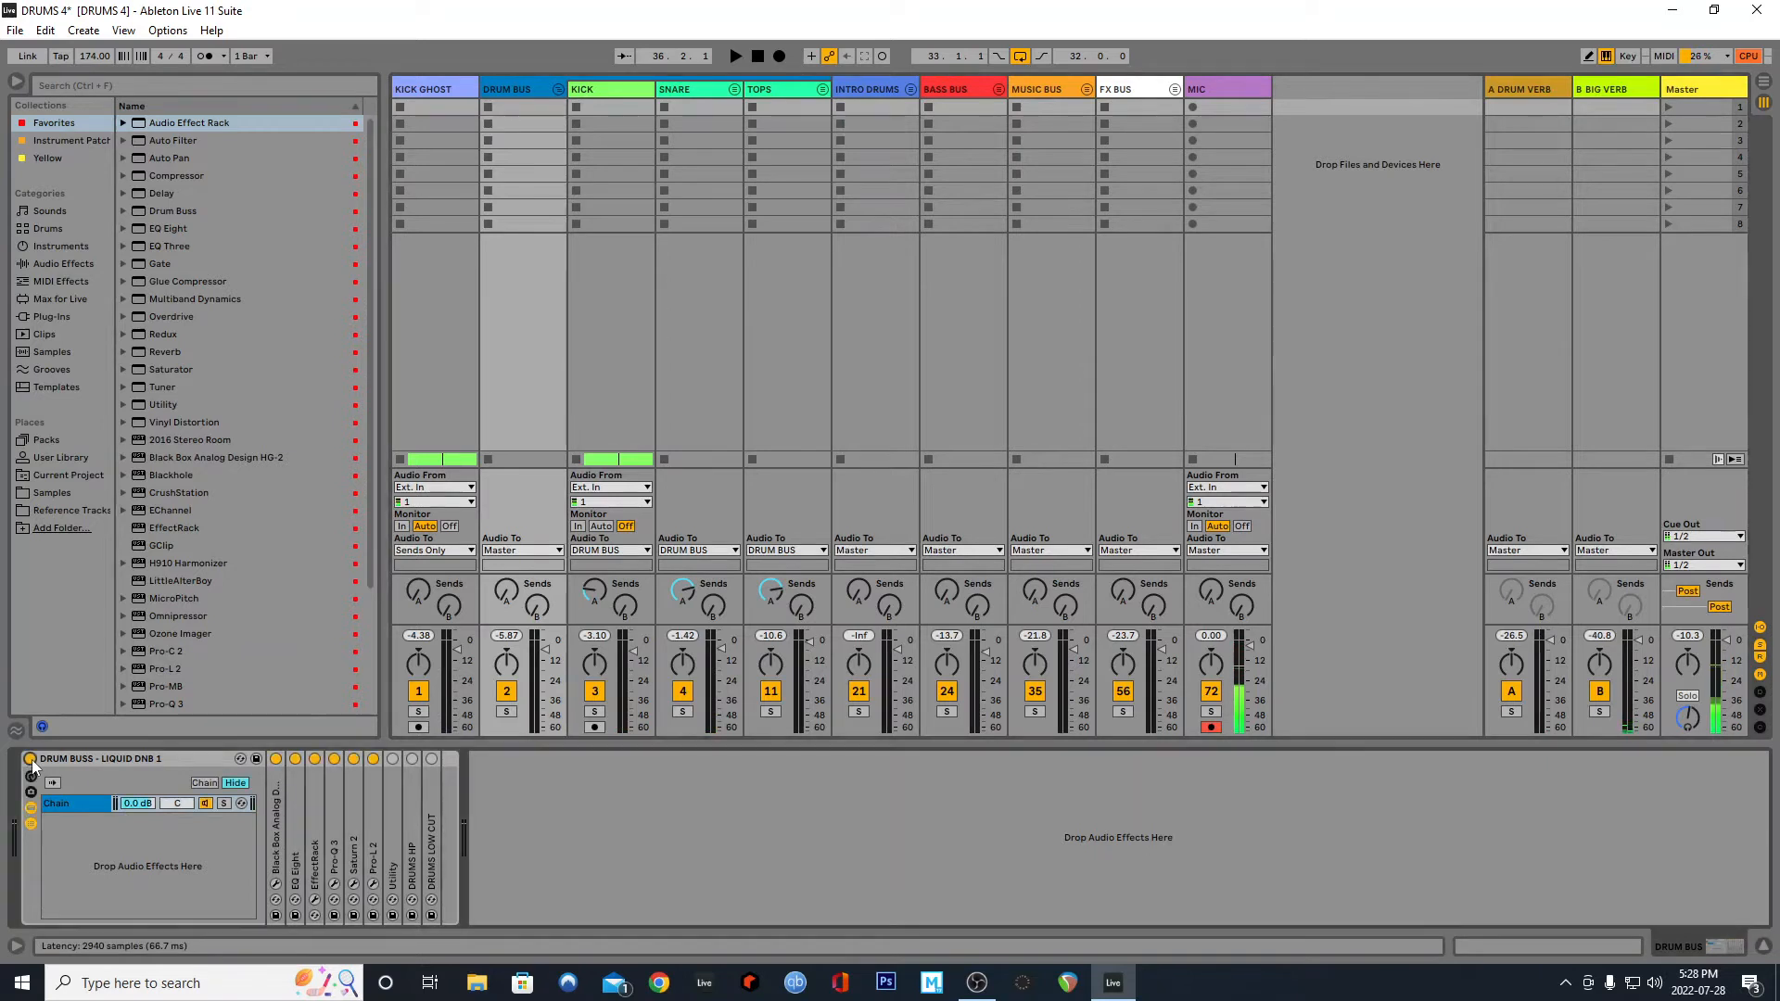
pyautogui.press('space')
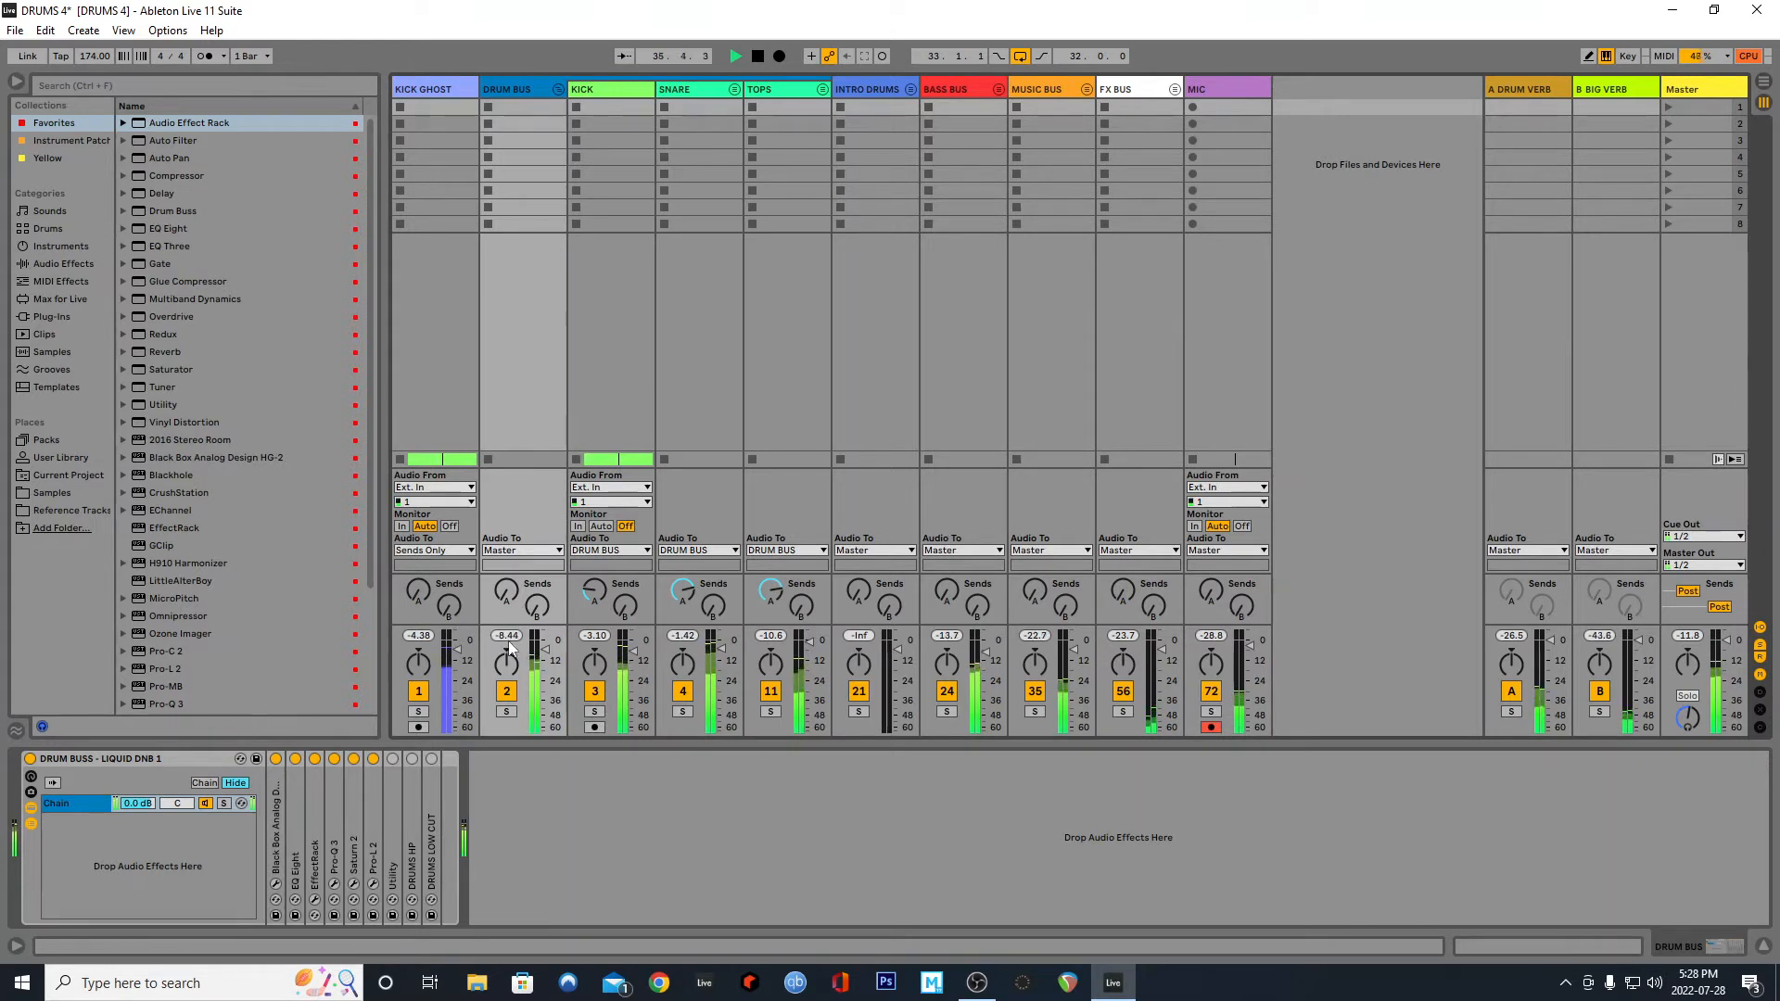
pyautogui.press('space')
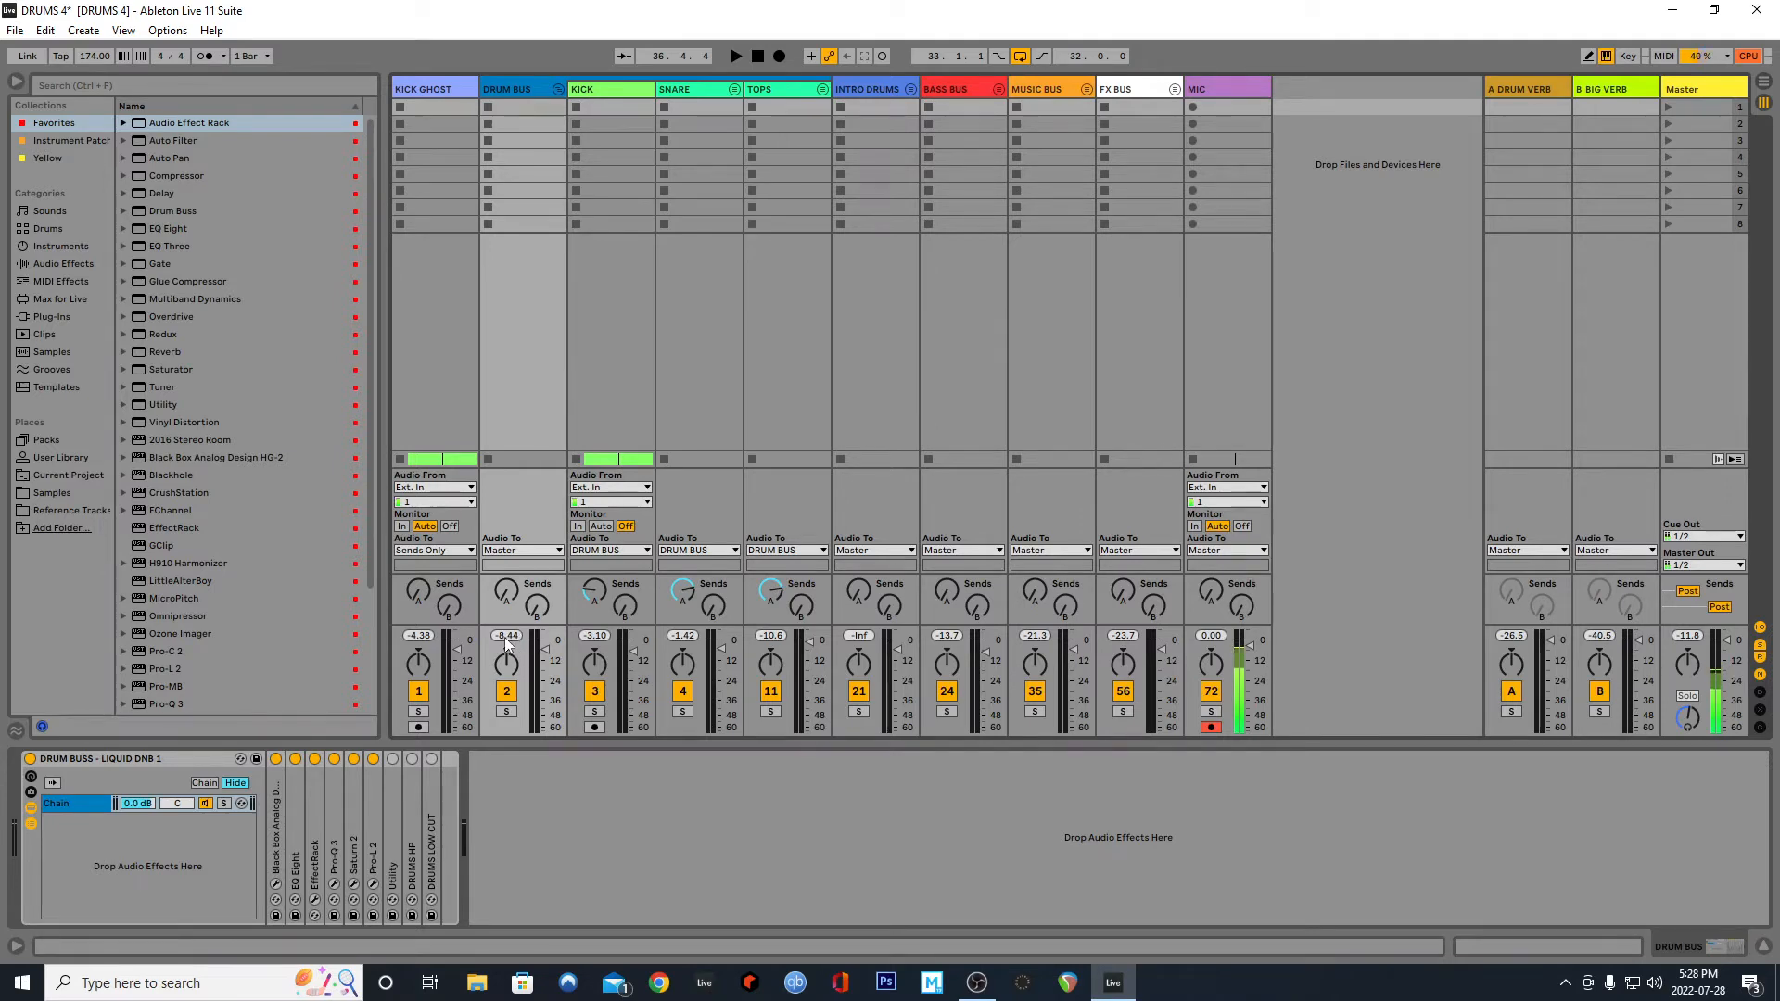
# Enable the rack's Utility with 2.56 dB gain to compare the rack on and bypassed during playback, and switch Utility off again
pyautogui.doubleClick(392, 792)
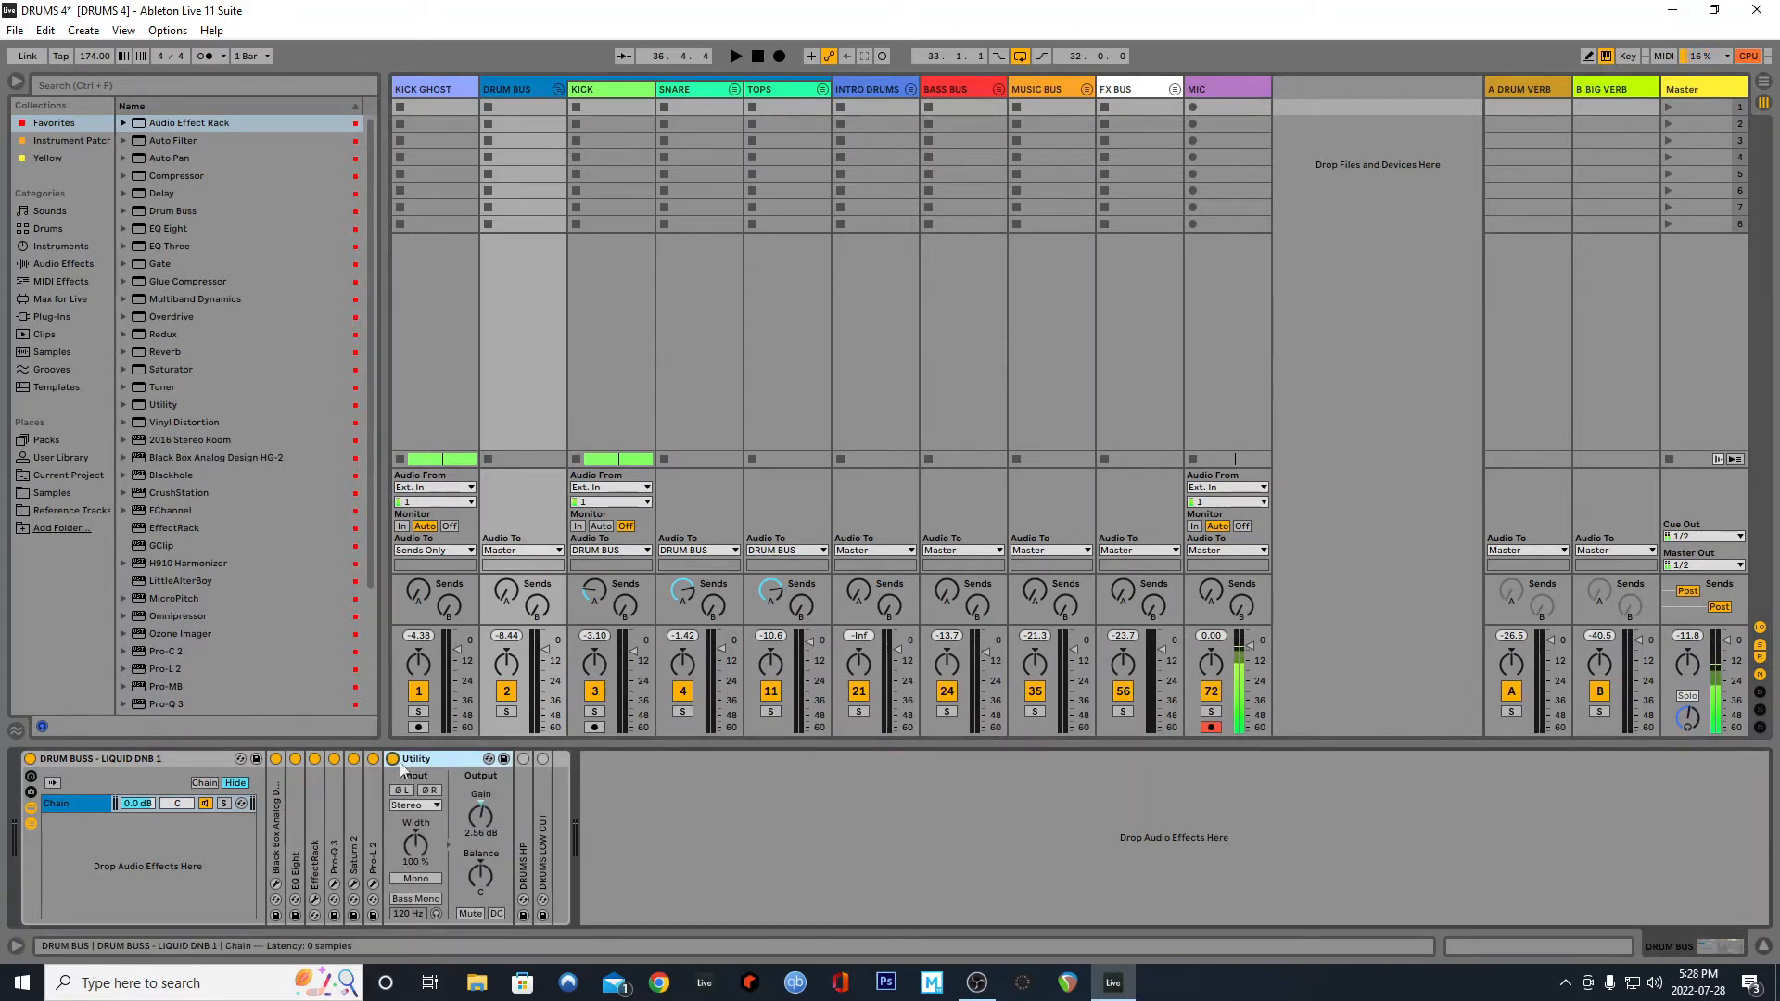
pyautogui.doubleClick(408, 760)
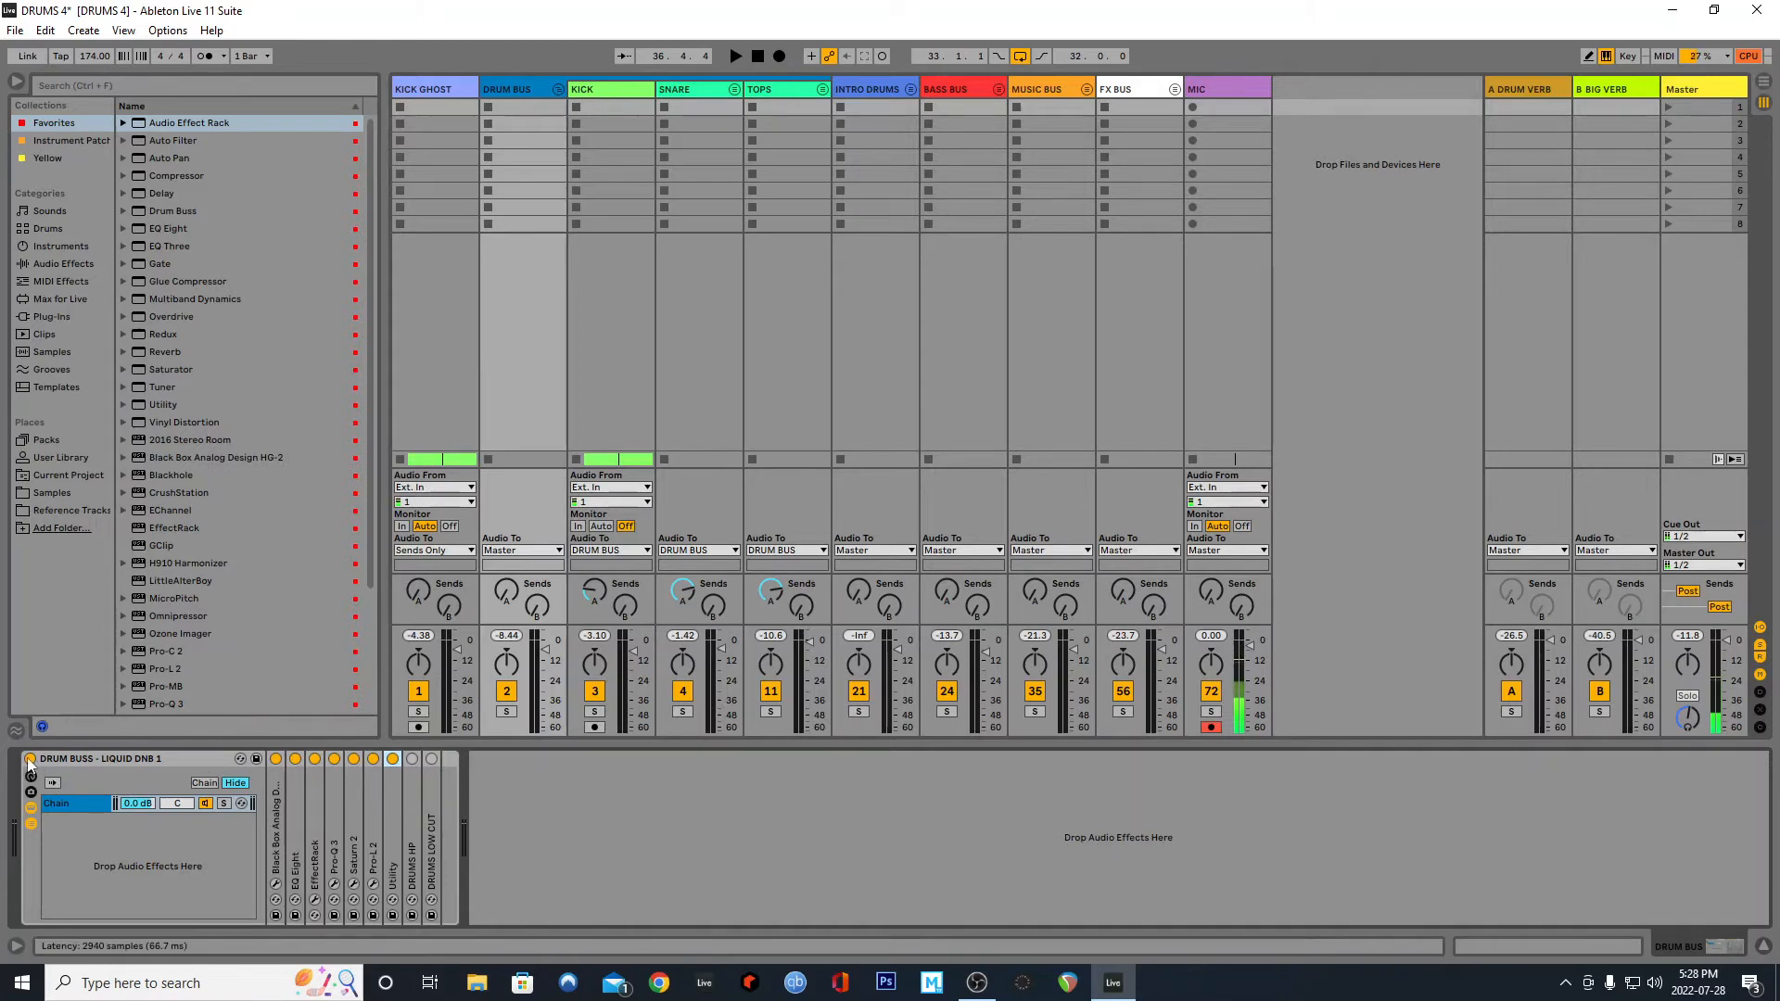
pyautogui.press('space')
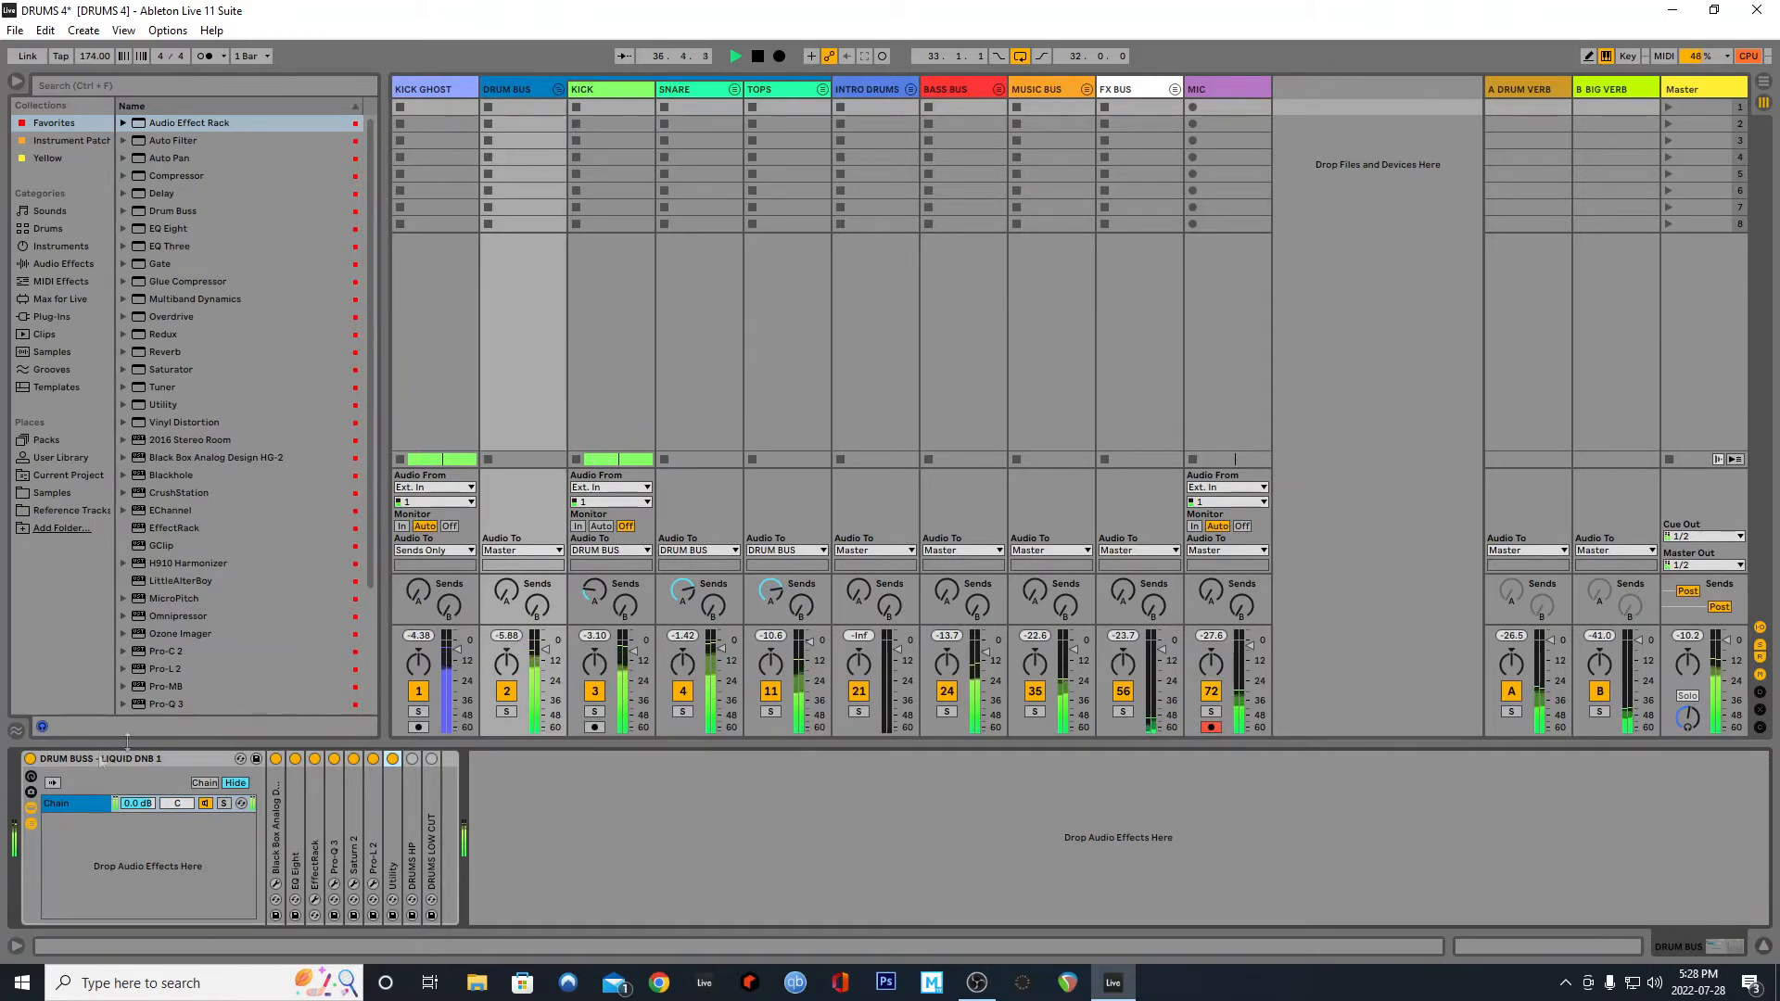
pyautogui.click(29, 760)
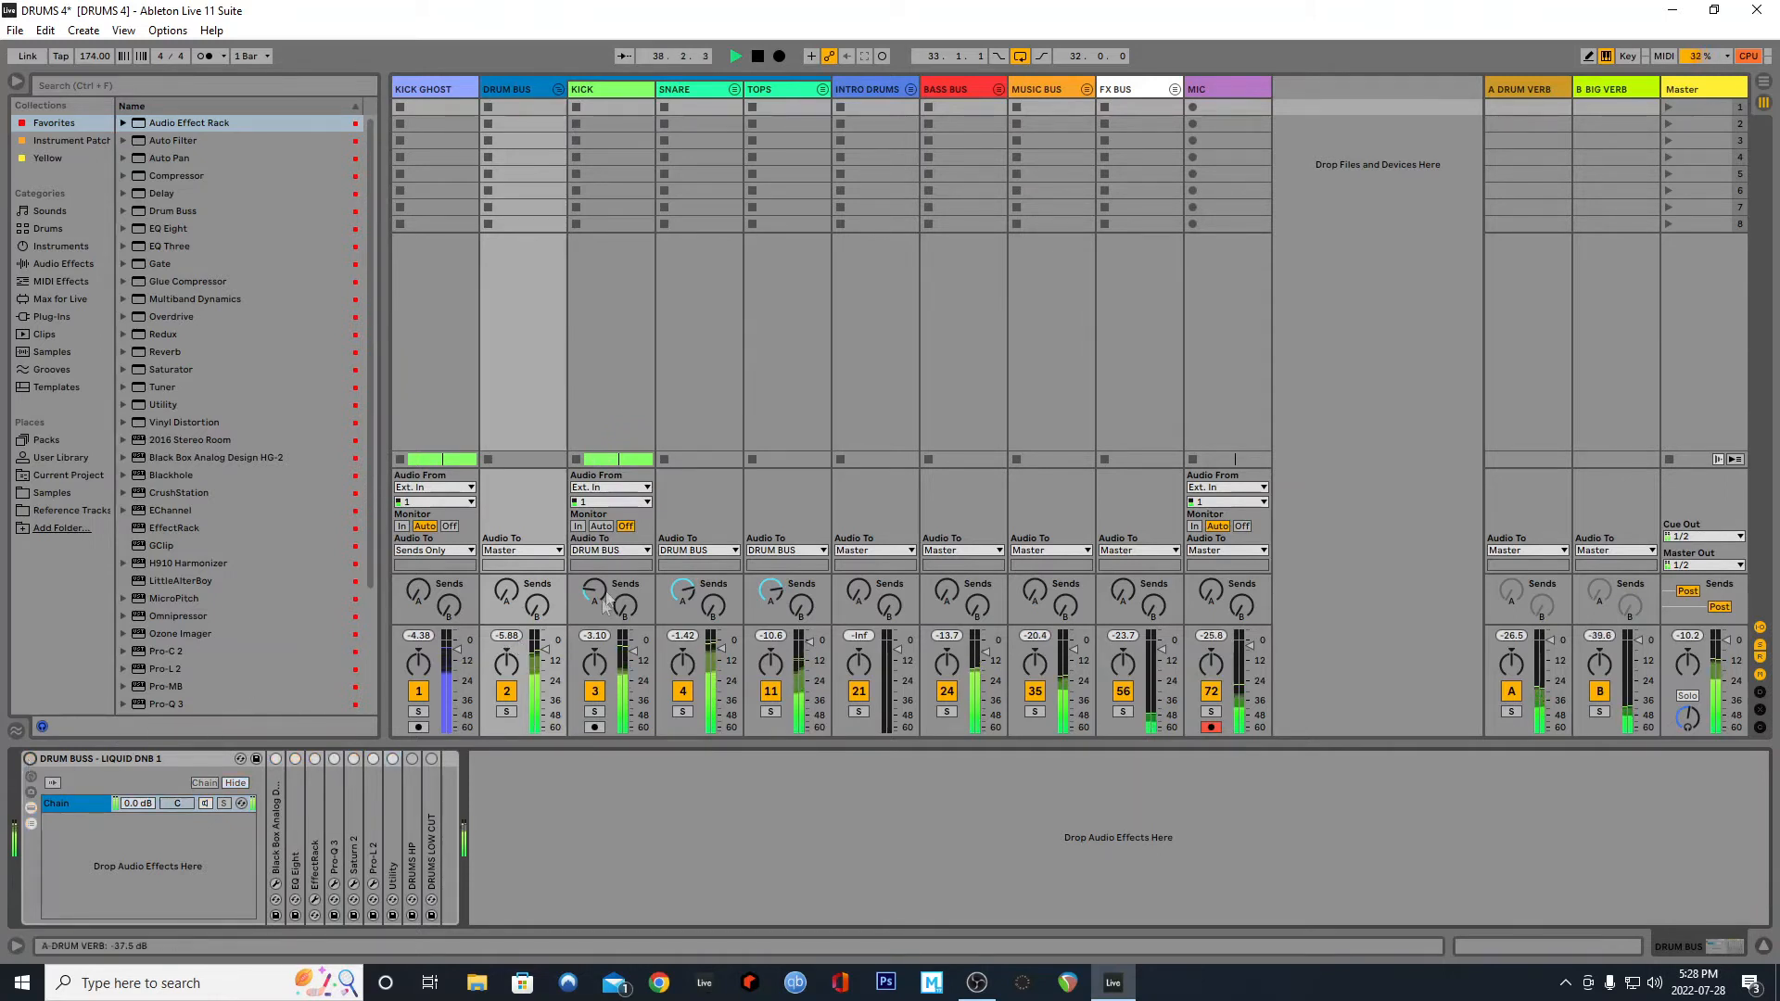
pyautogui.click(30, 759)
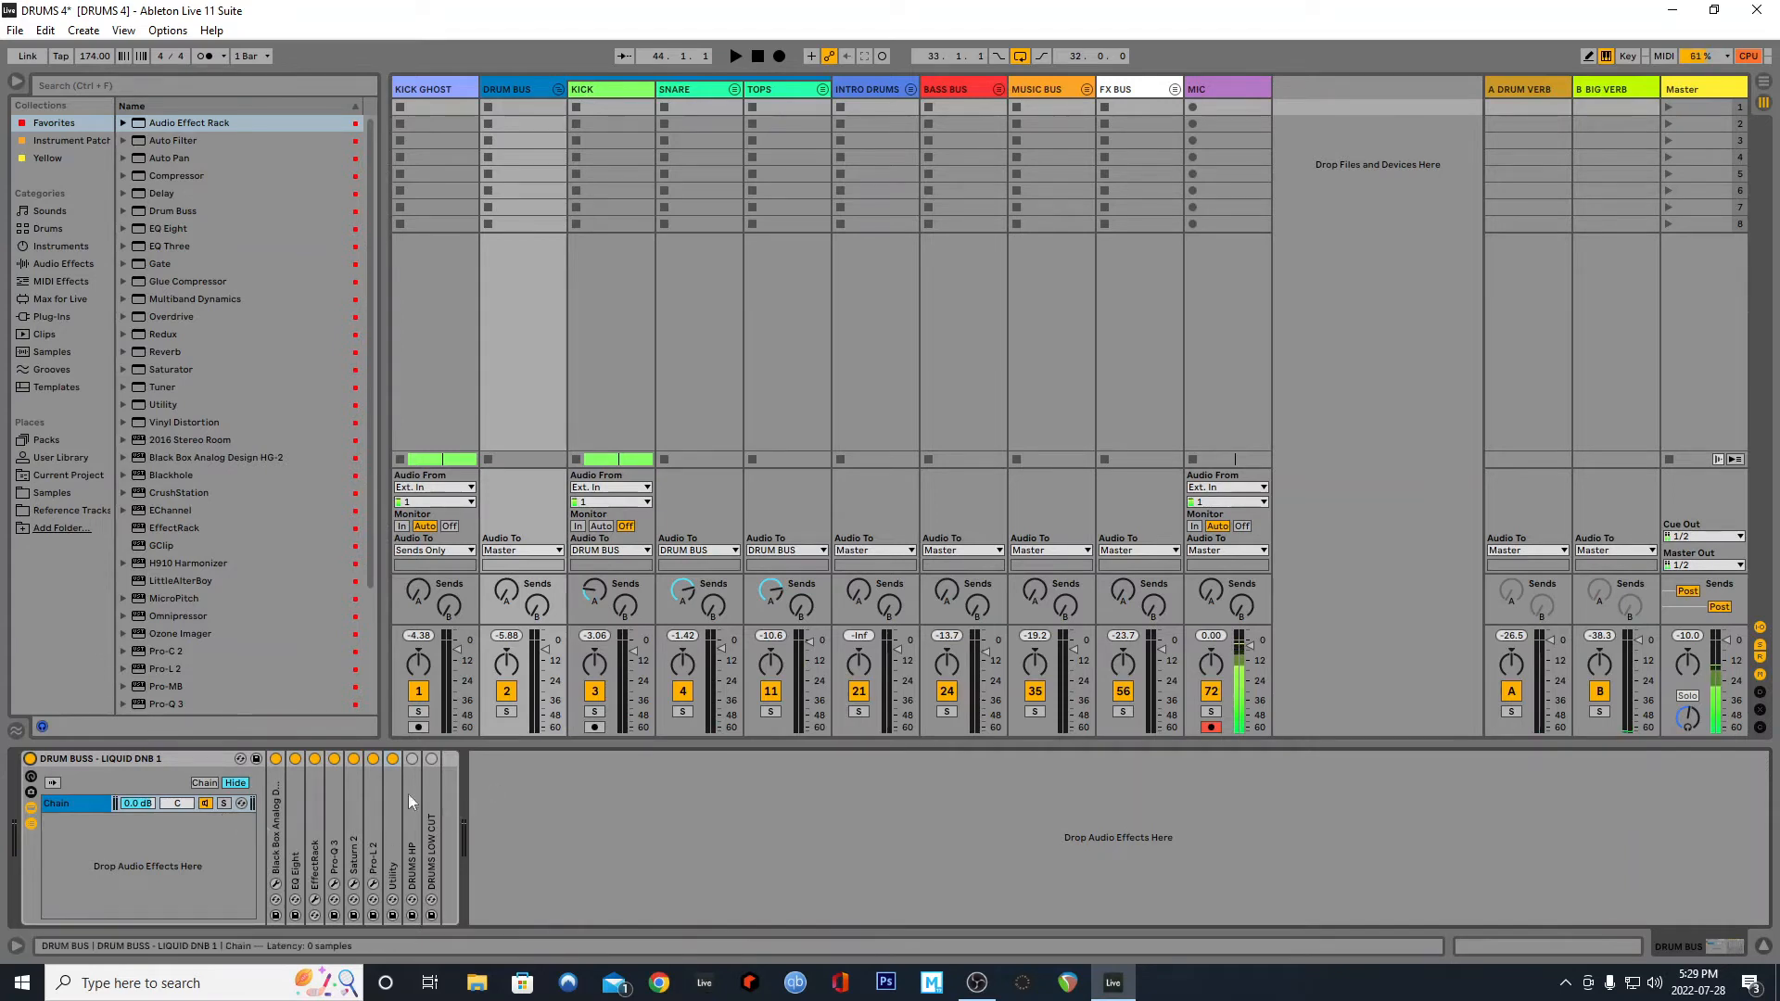
pyautogui.click(392, 761)
# Open the Black Box Analog Design HG-2 window and bypass EQ Eight, EffectRack, Pro-Q 3, Saturn 2 and Pro-L 2
pyautogui.doubleClick(275, 808)
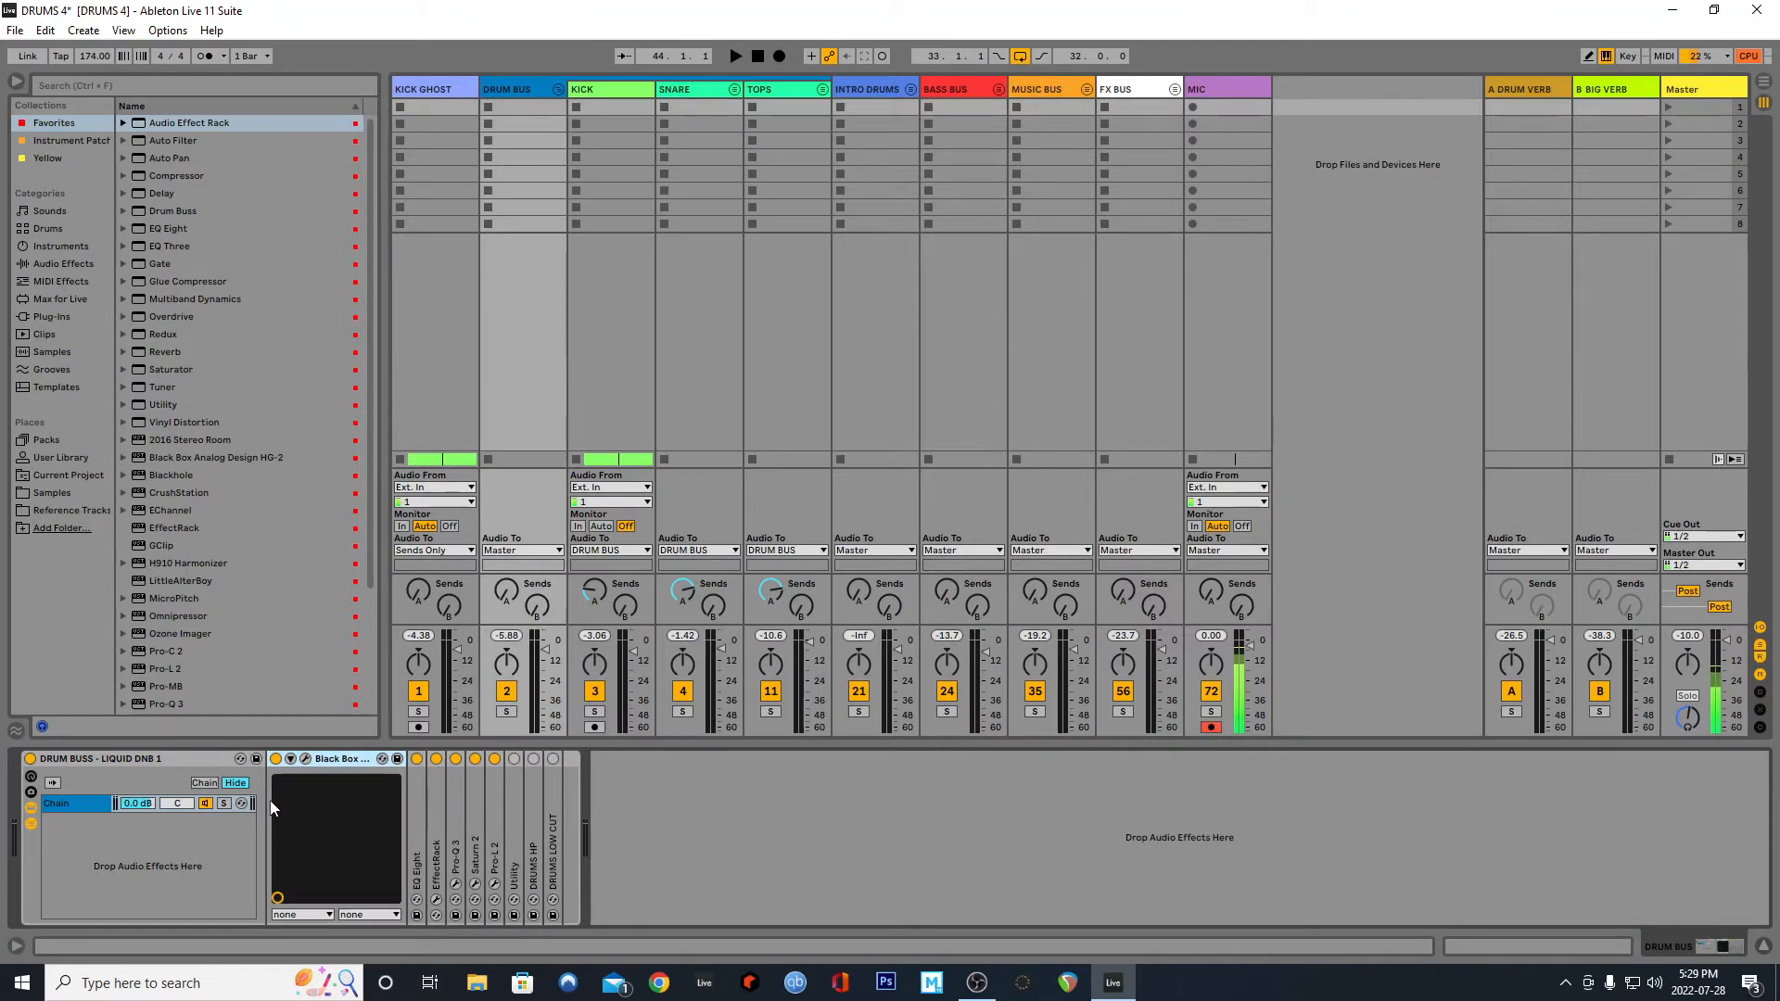
pyautogui.click(305, 758)
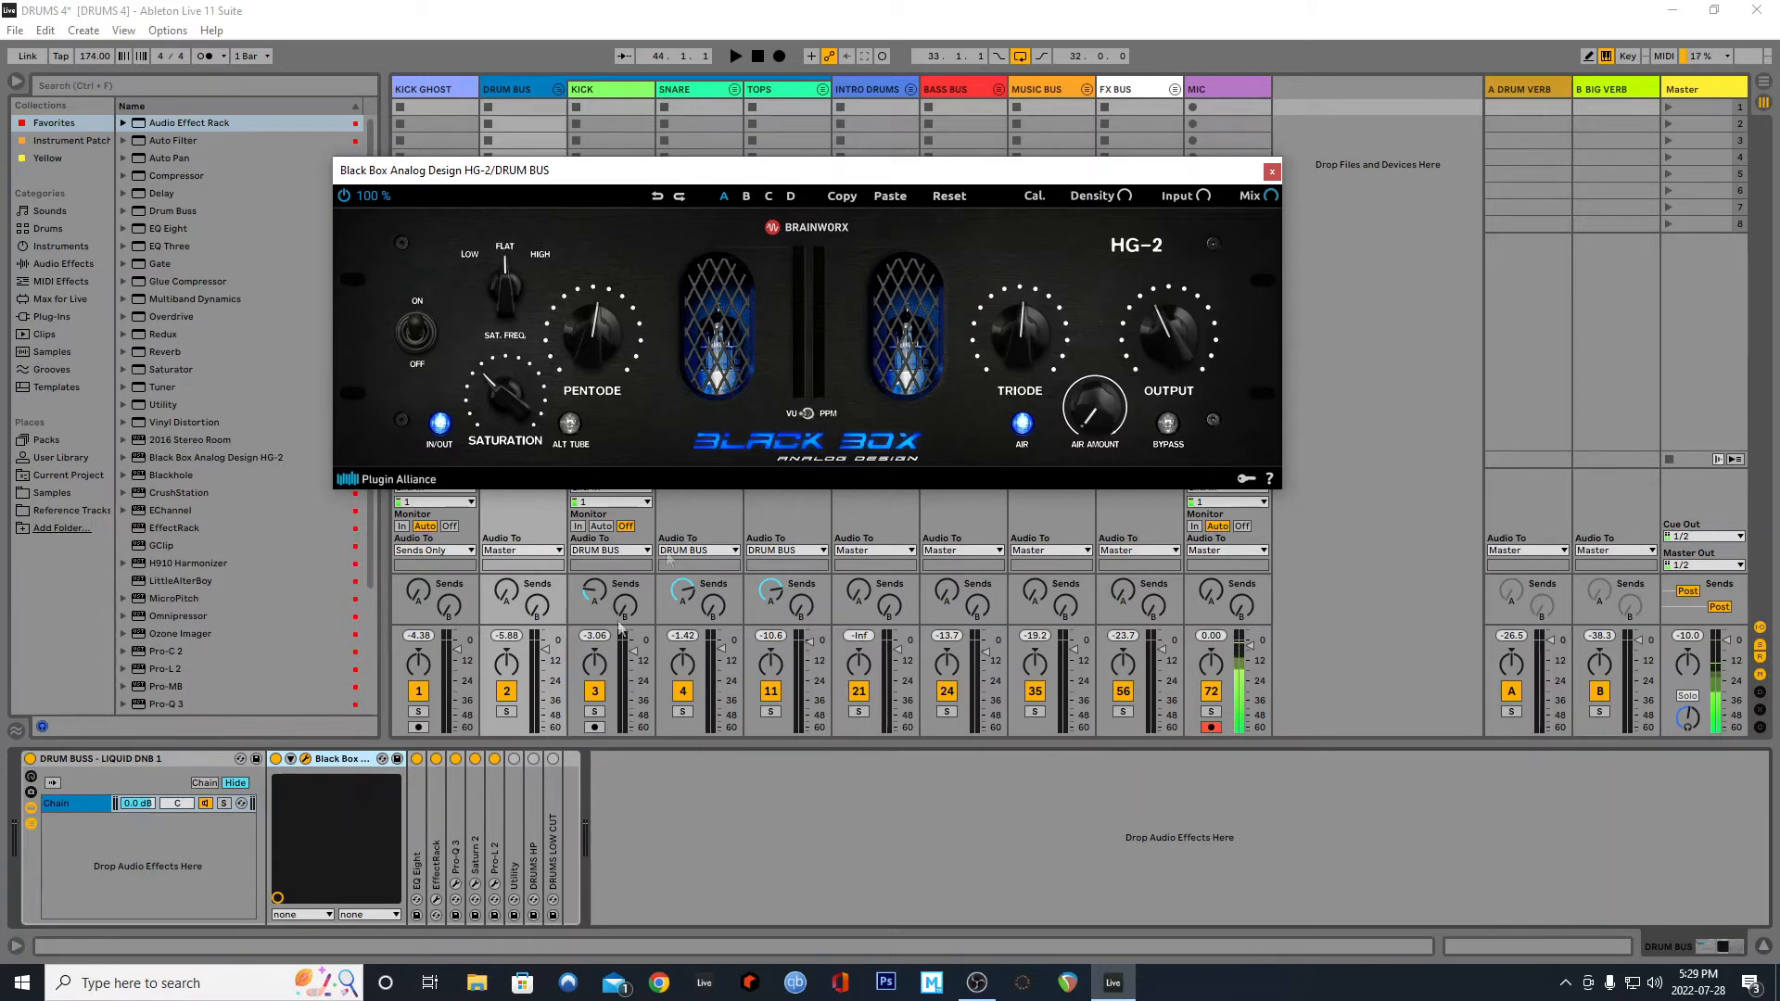
pyautogui.click(417, 759)
pyautogui.click(436, 758)
pyautogui.click(456, 758)
pyautogui.click(475, 759)
pyautogui.click(494, 759)
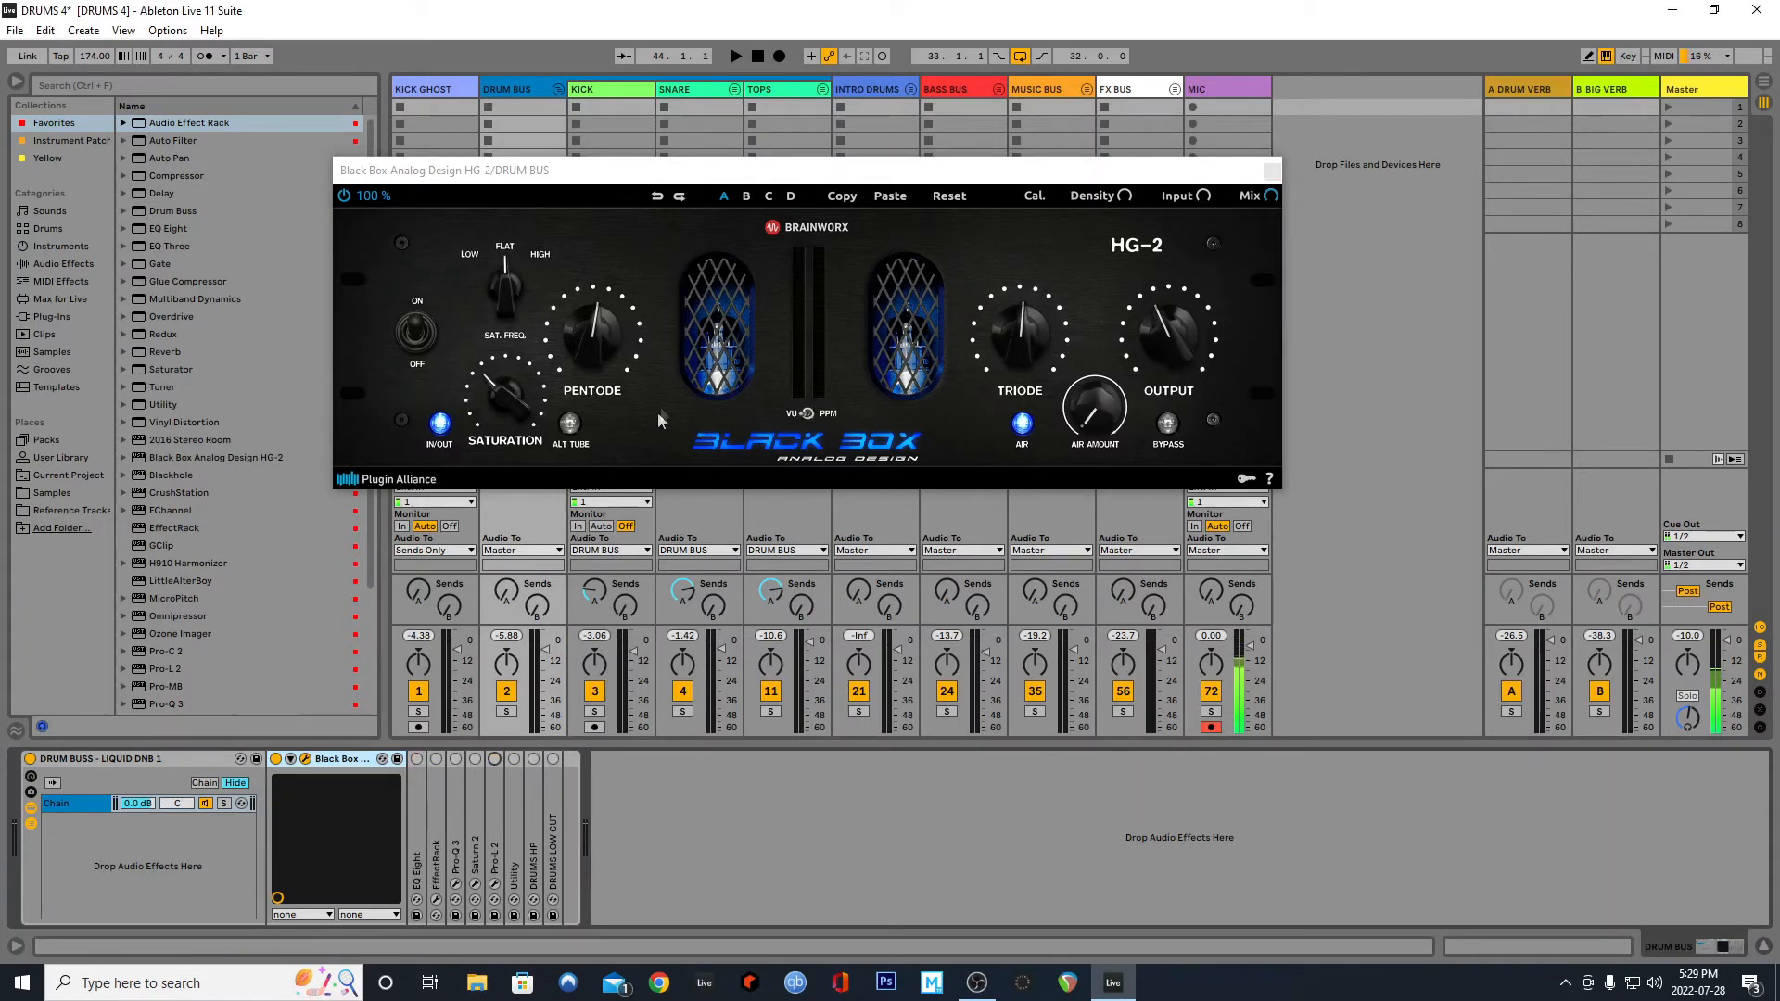
# Return to Arrangement View with a 1/1 grid and play from bar 50 with the Black Box HG-2 window open
pyautogui.click(1273, 171)
pyautogui.press('Tab')
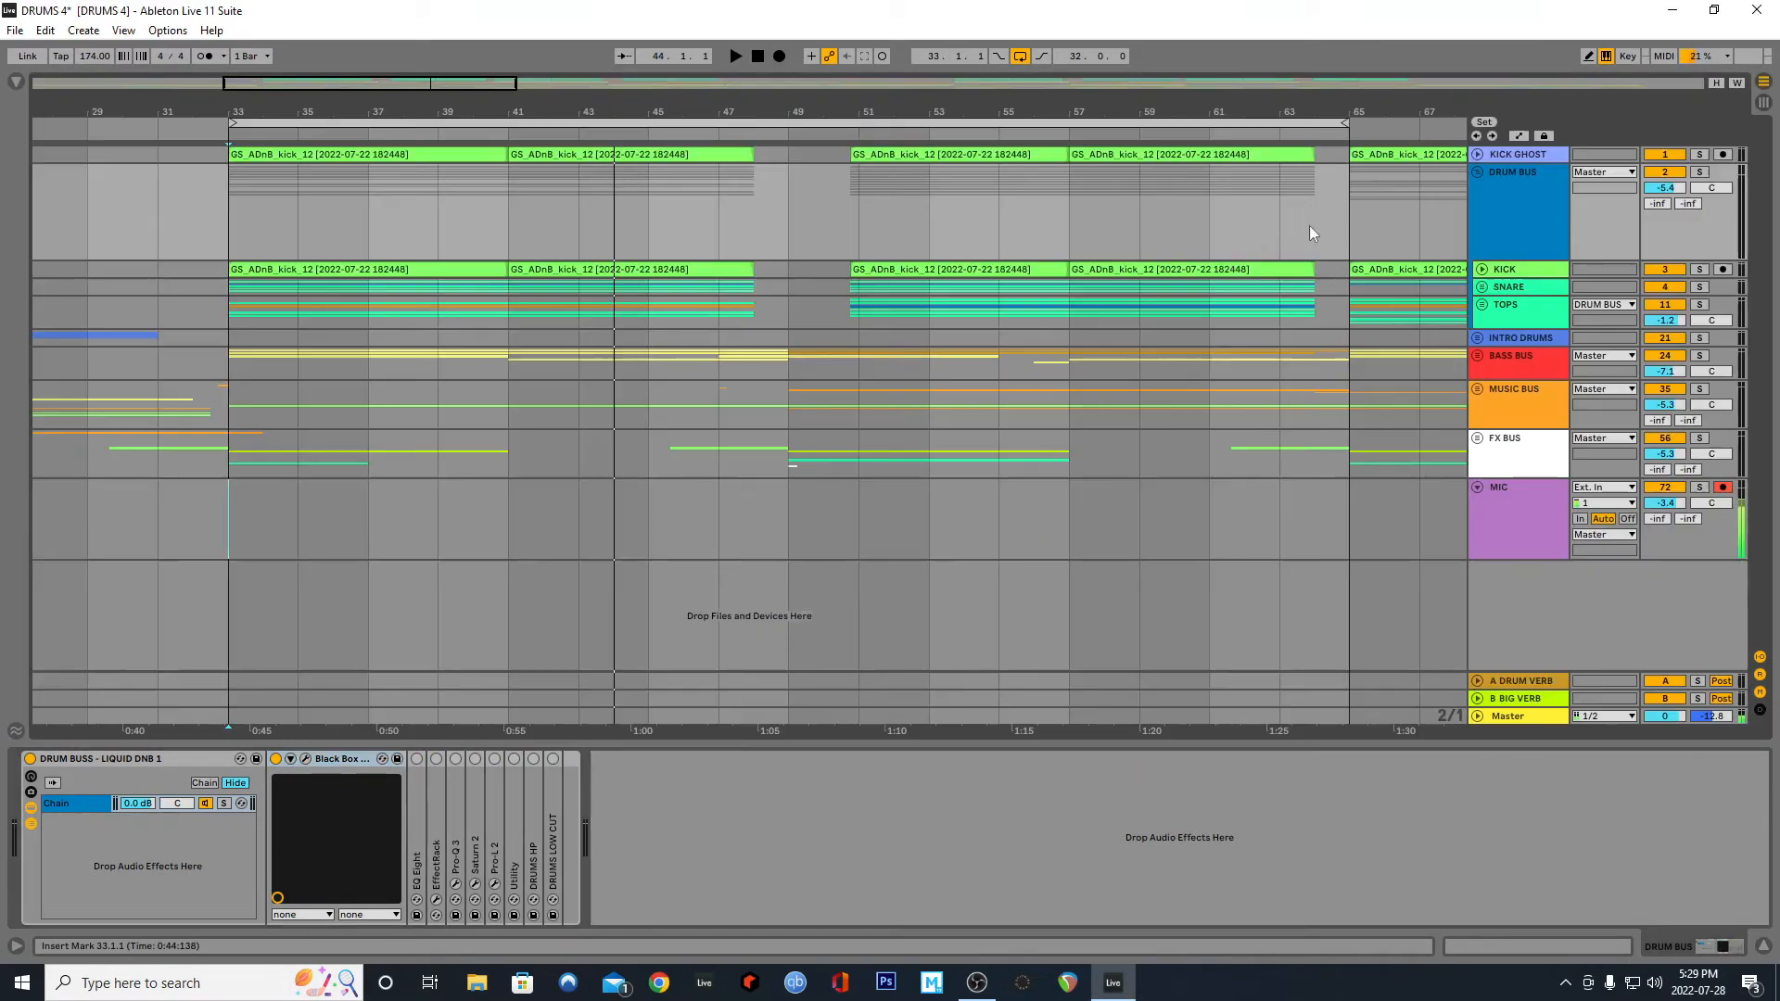
pyautogui.rightClick(897, 212)
pyautogui.click(930, 237)
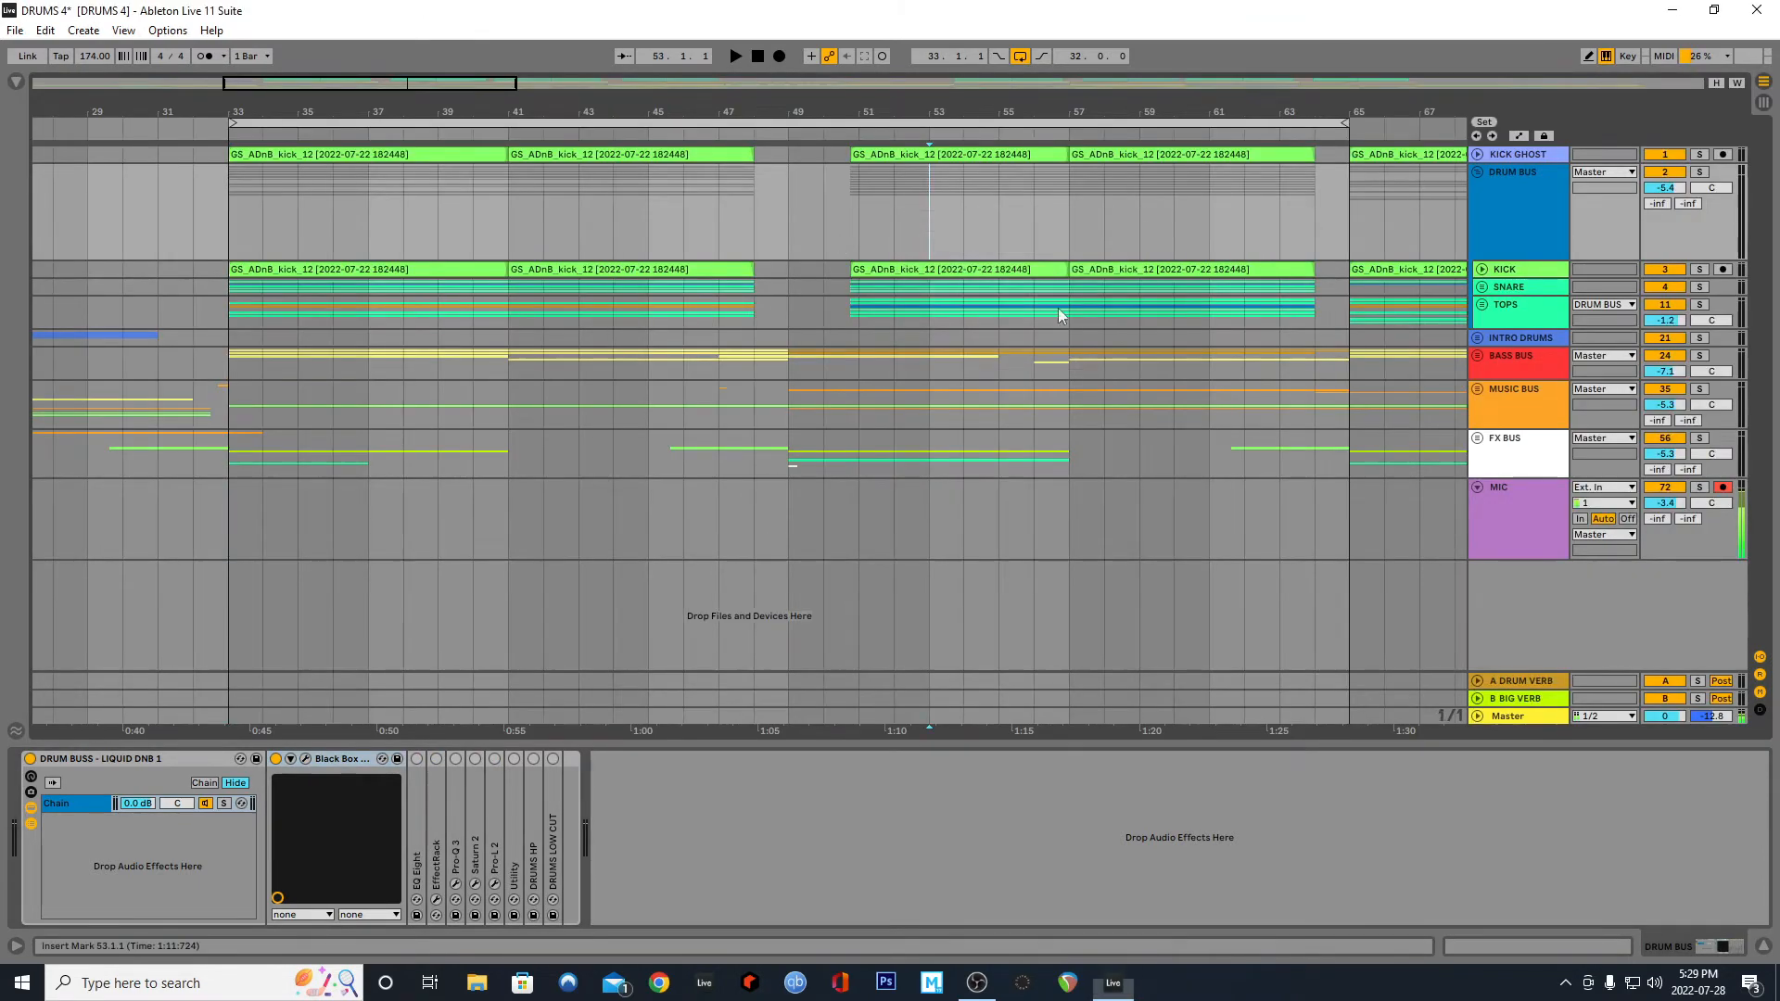
pyautogui.click(305, 759)
pyautogui.press('space')
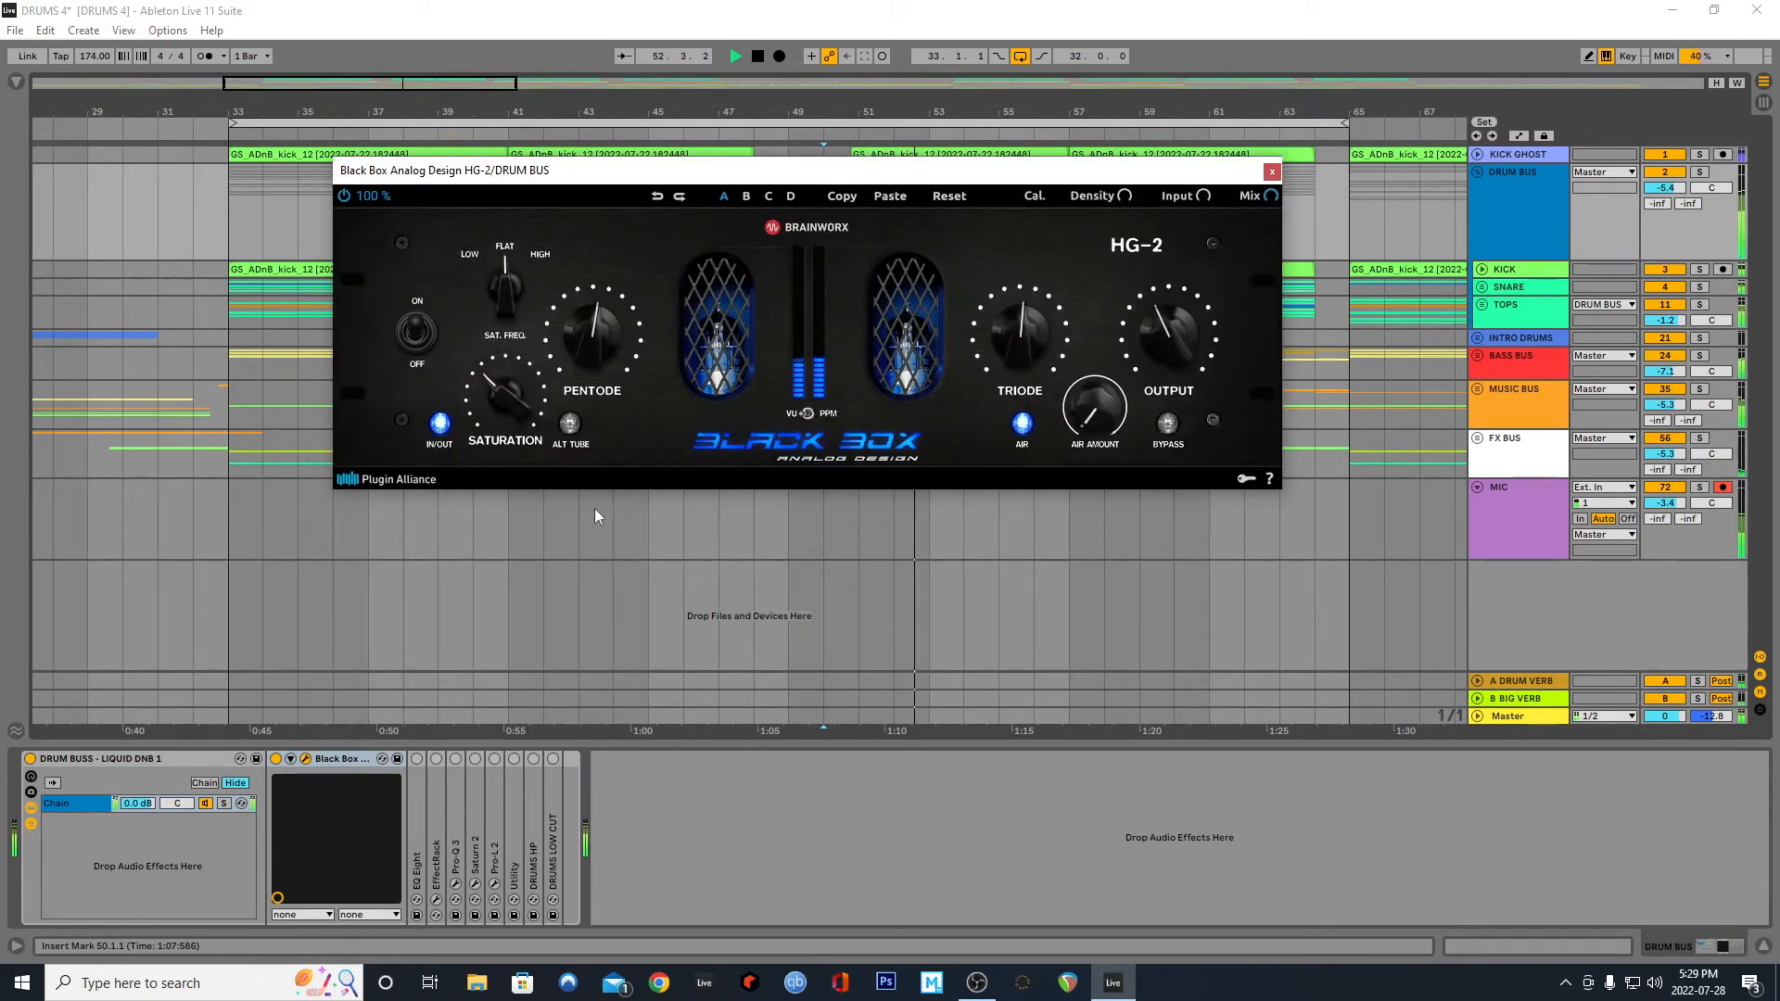
# Compare the drums with Black Box HG-2 bypassed and enabled during playback, leaving the device enabled
pyautogui.click(276, 759)
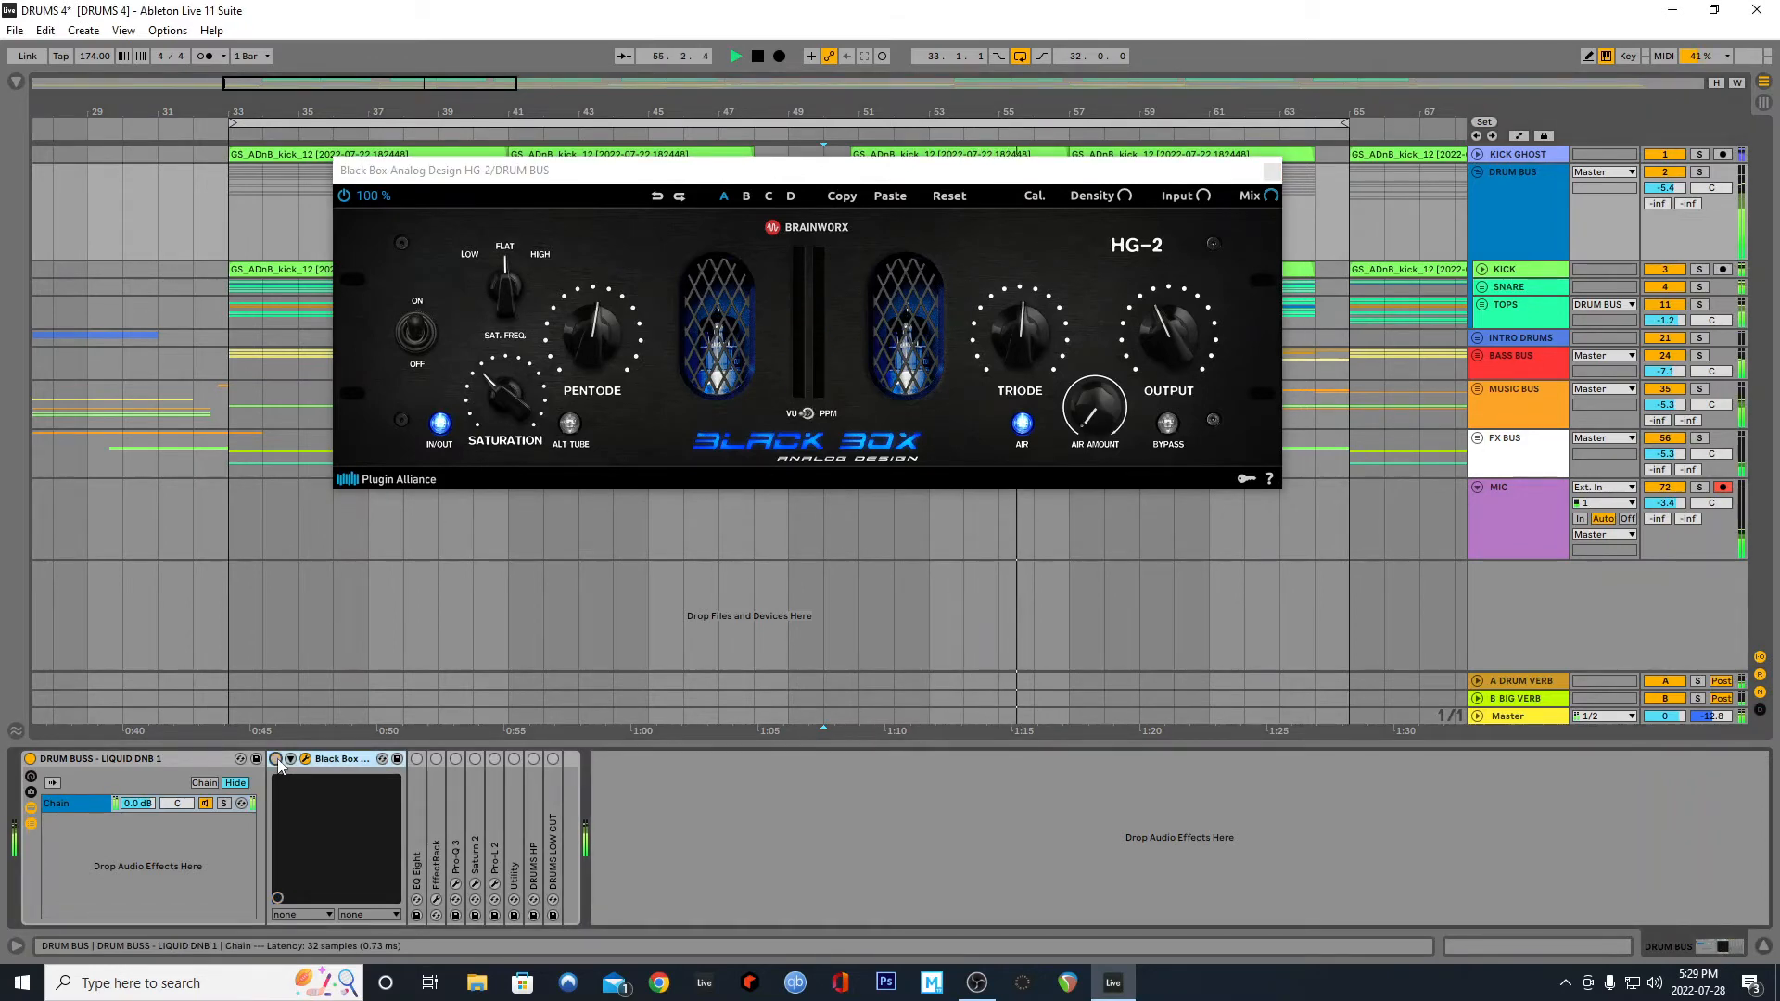
pyautogui.click(277, 759)
pyautogui.click(276, 759)
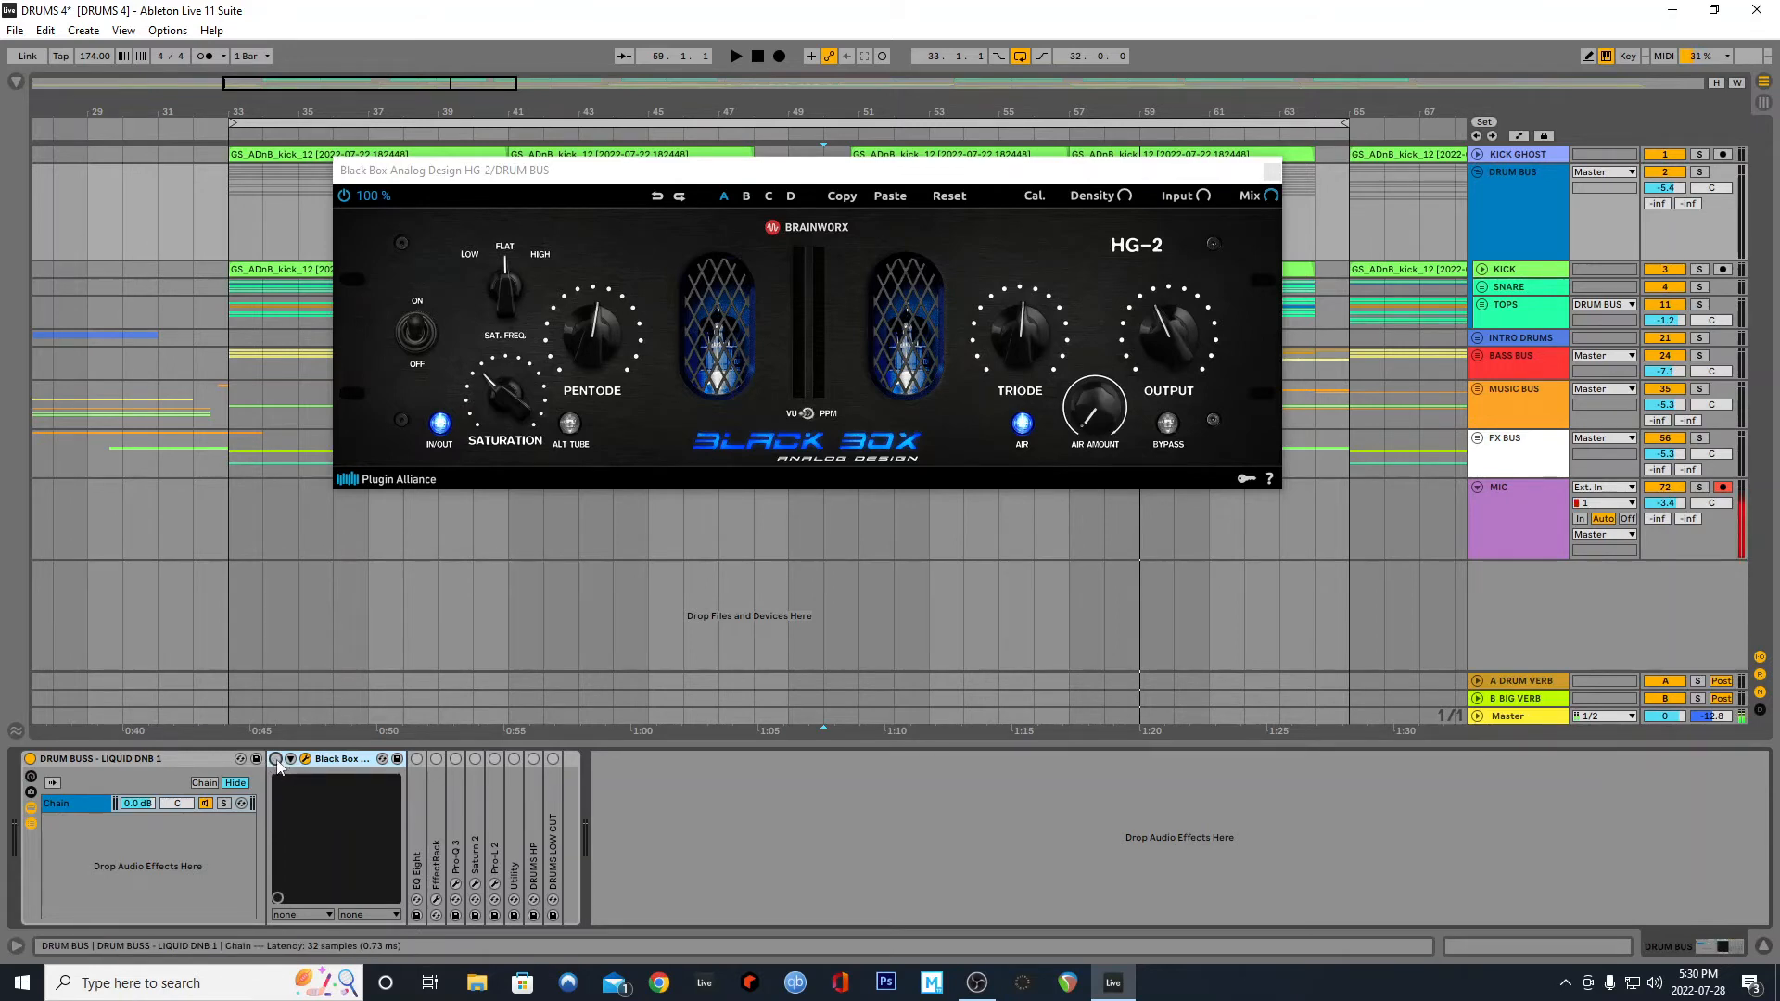
pyautogui.click(275, 760)
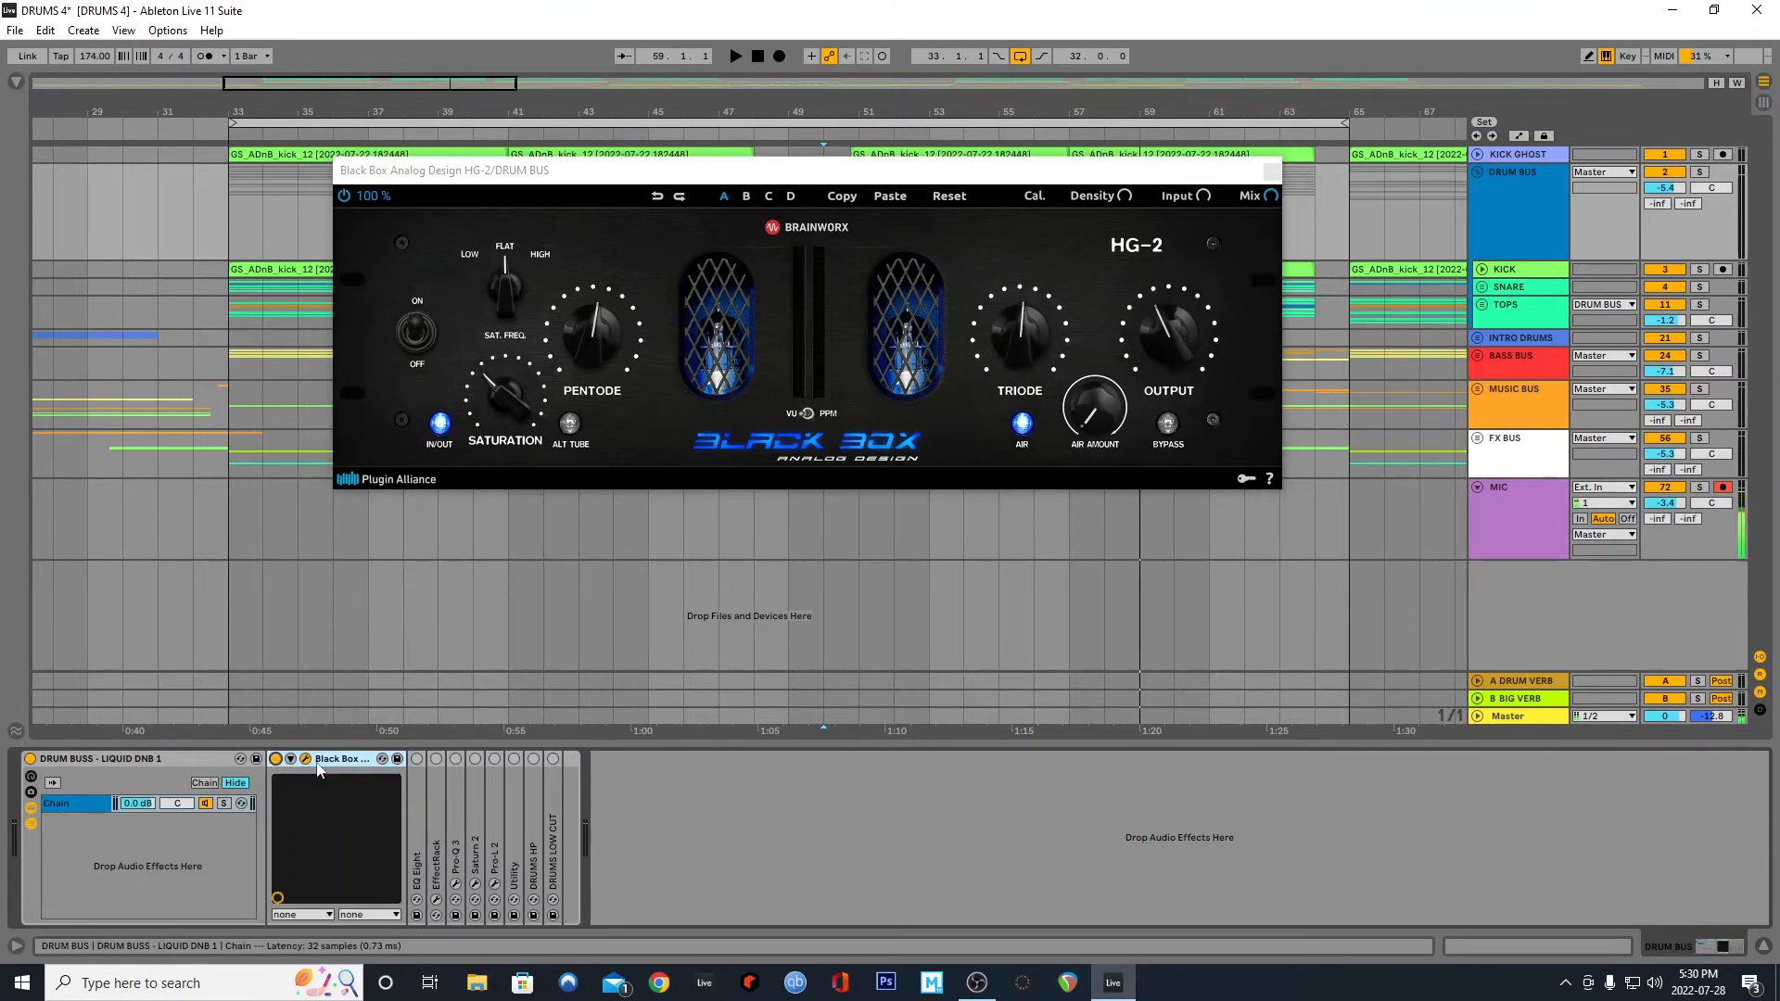
# Enable EQ Eight and compare it on and bypassed during playback, leaving it on and folding both Black Box HG-2 and EQ Eight
pyautogui.doubleClick(419, 803)
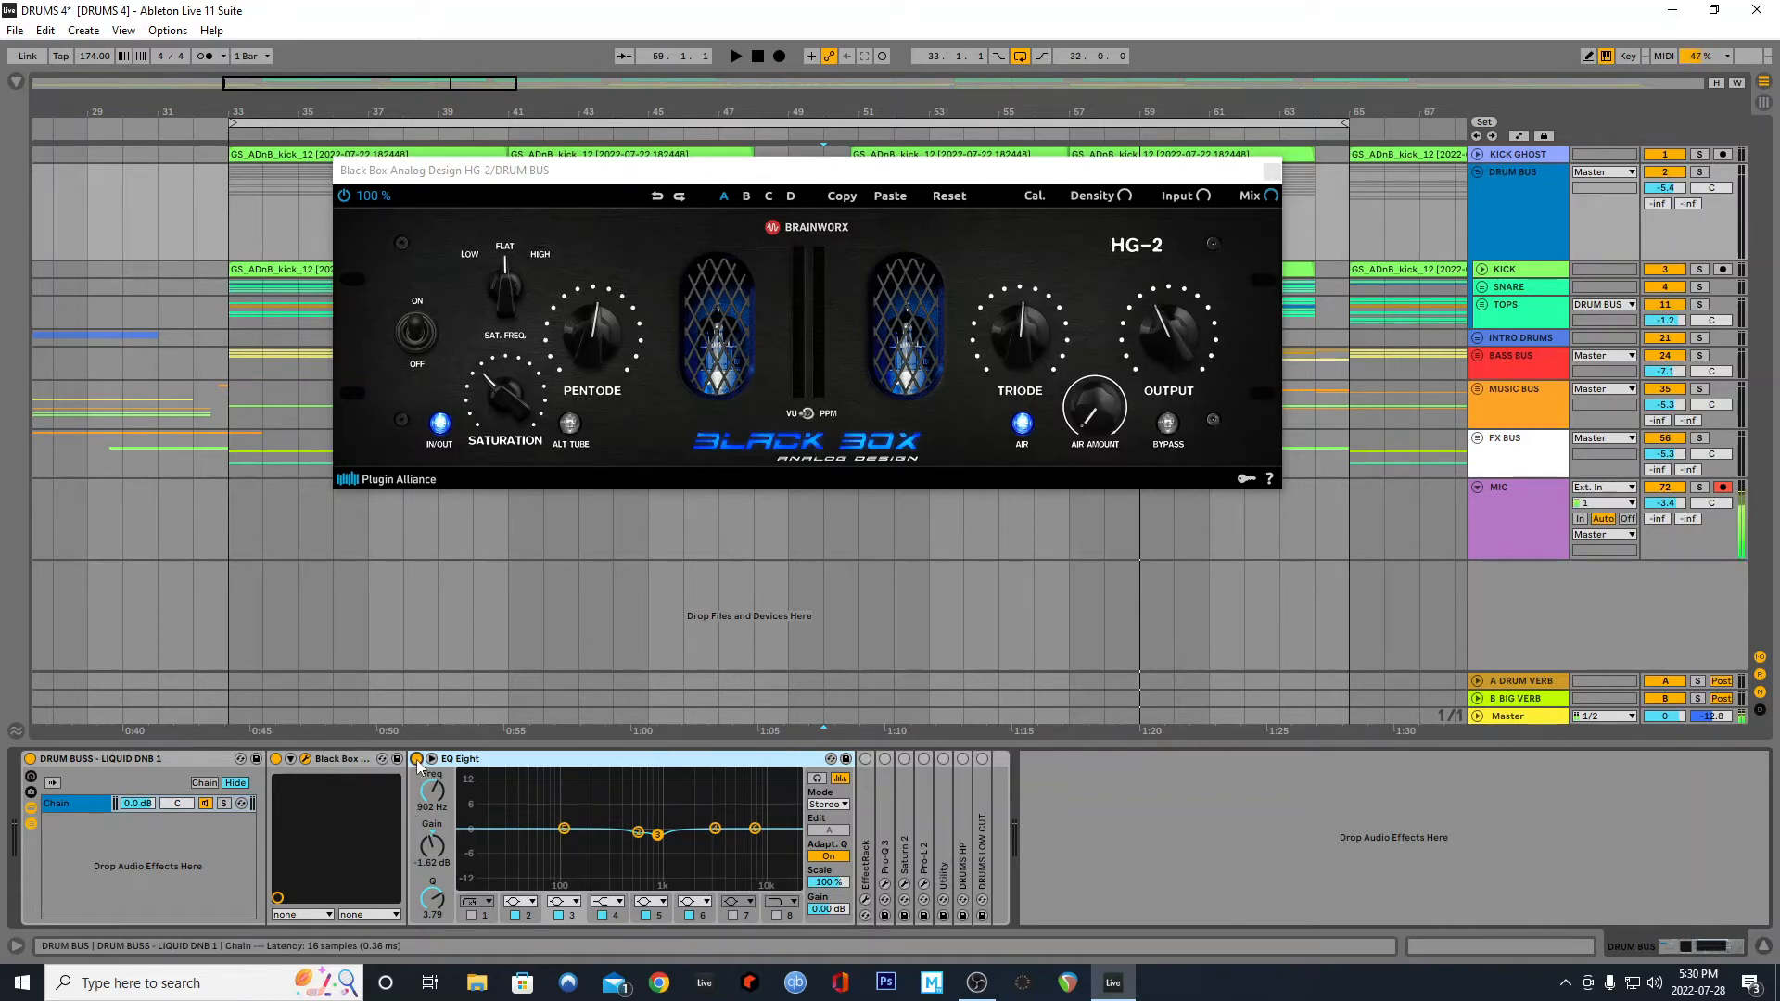
pyautogui.press('space')
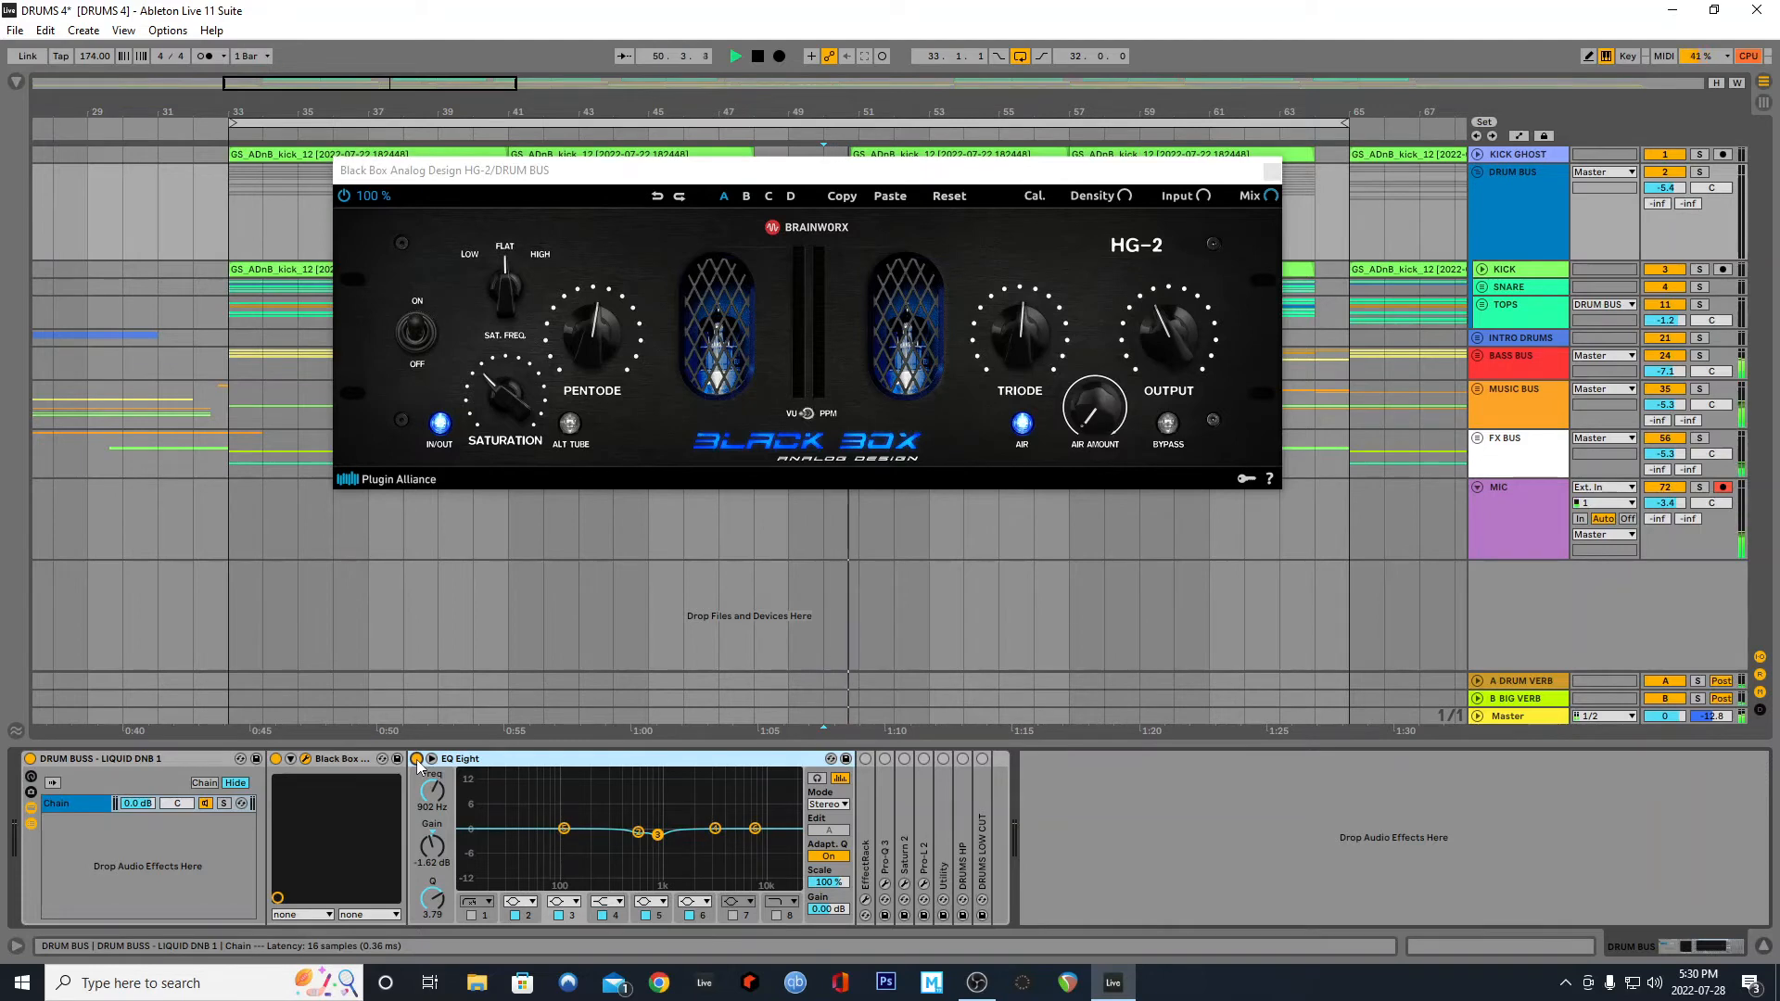
pyautogui.click(416, 759)
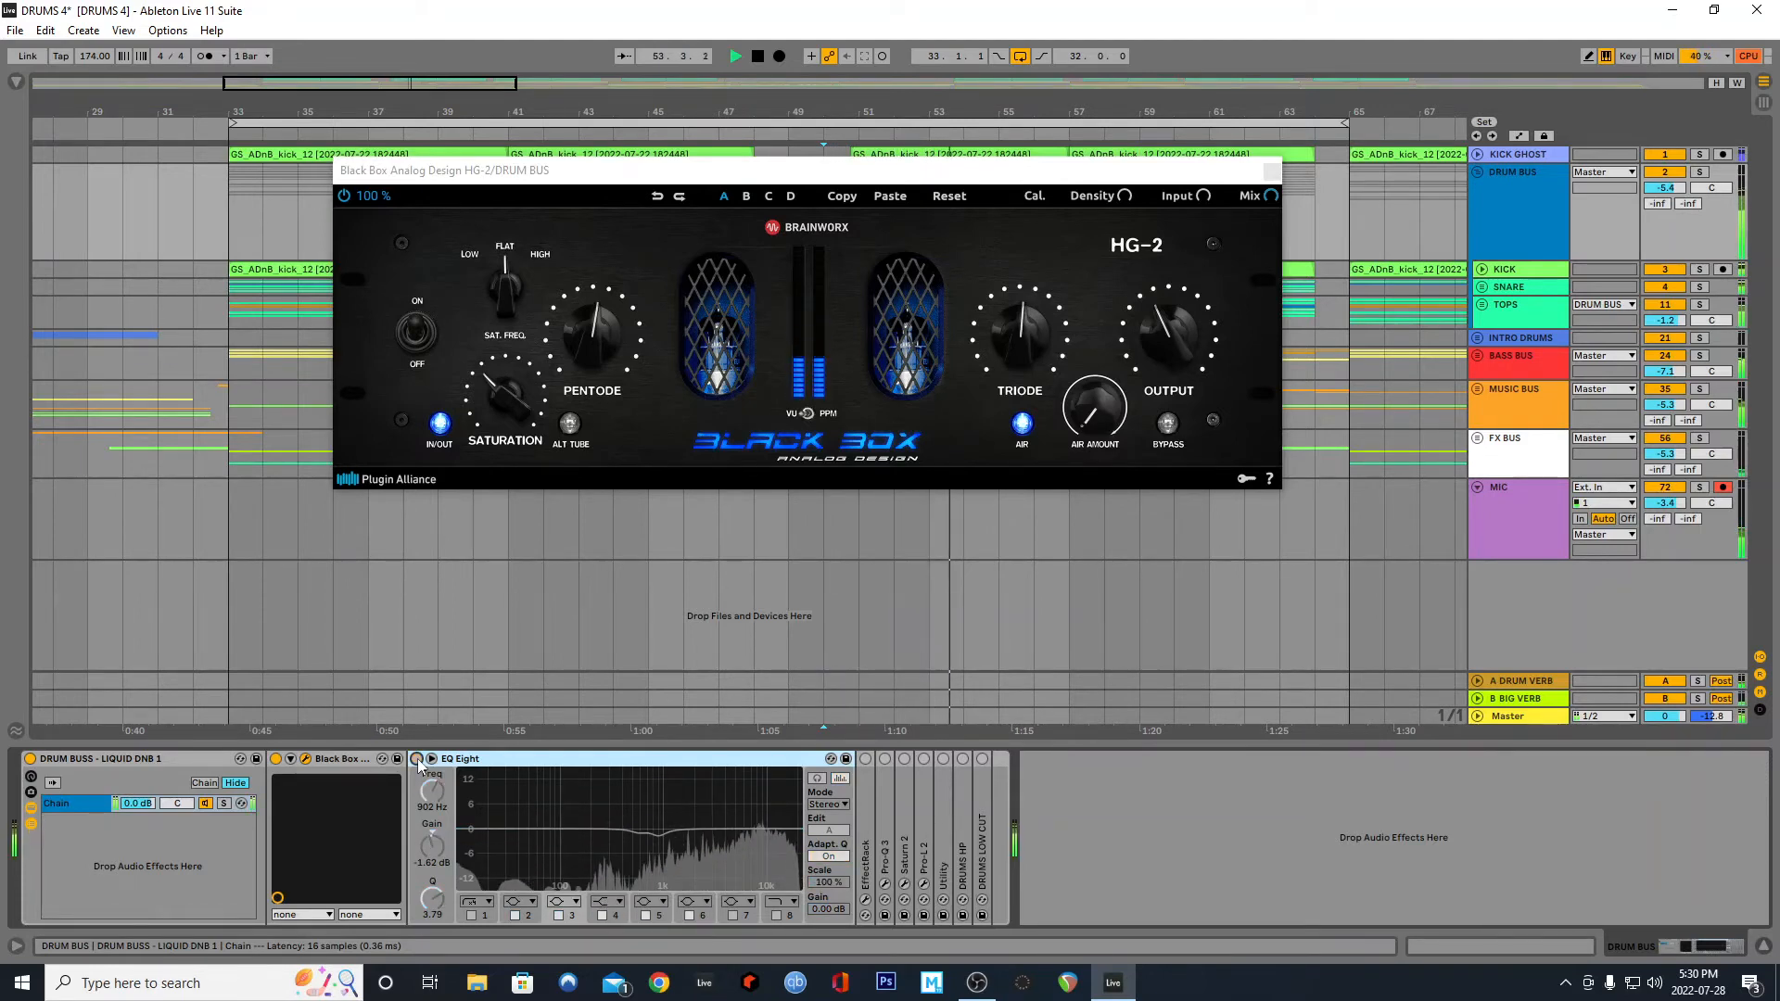
pyautogui.click(416, 759)
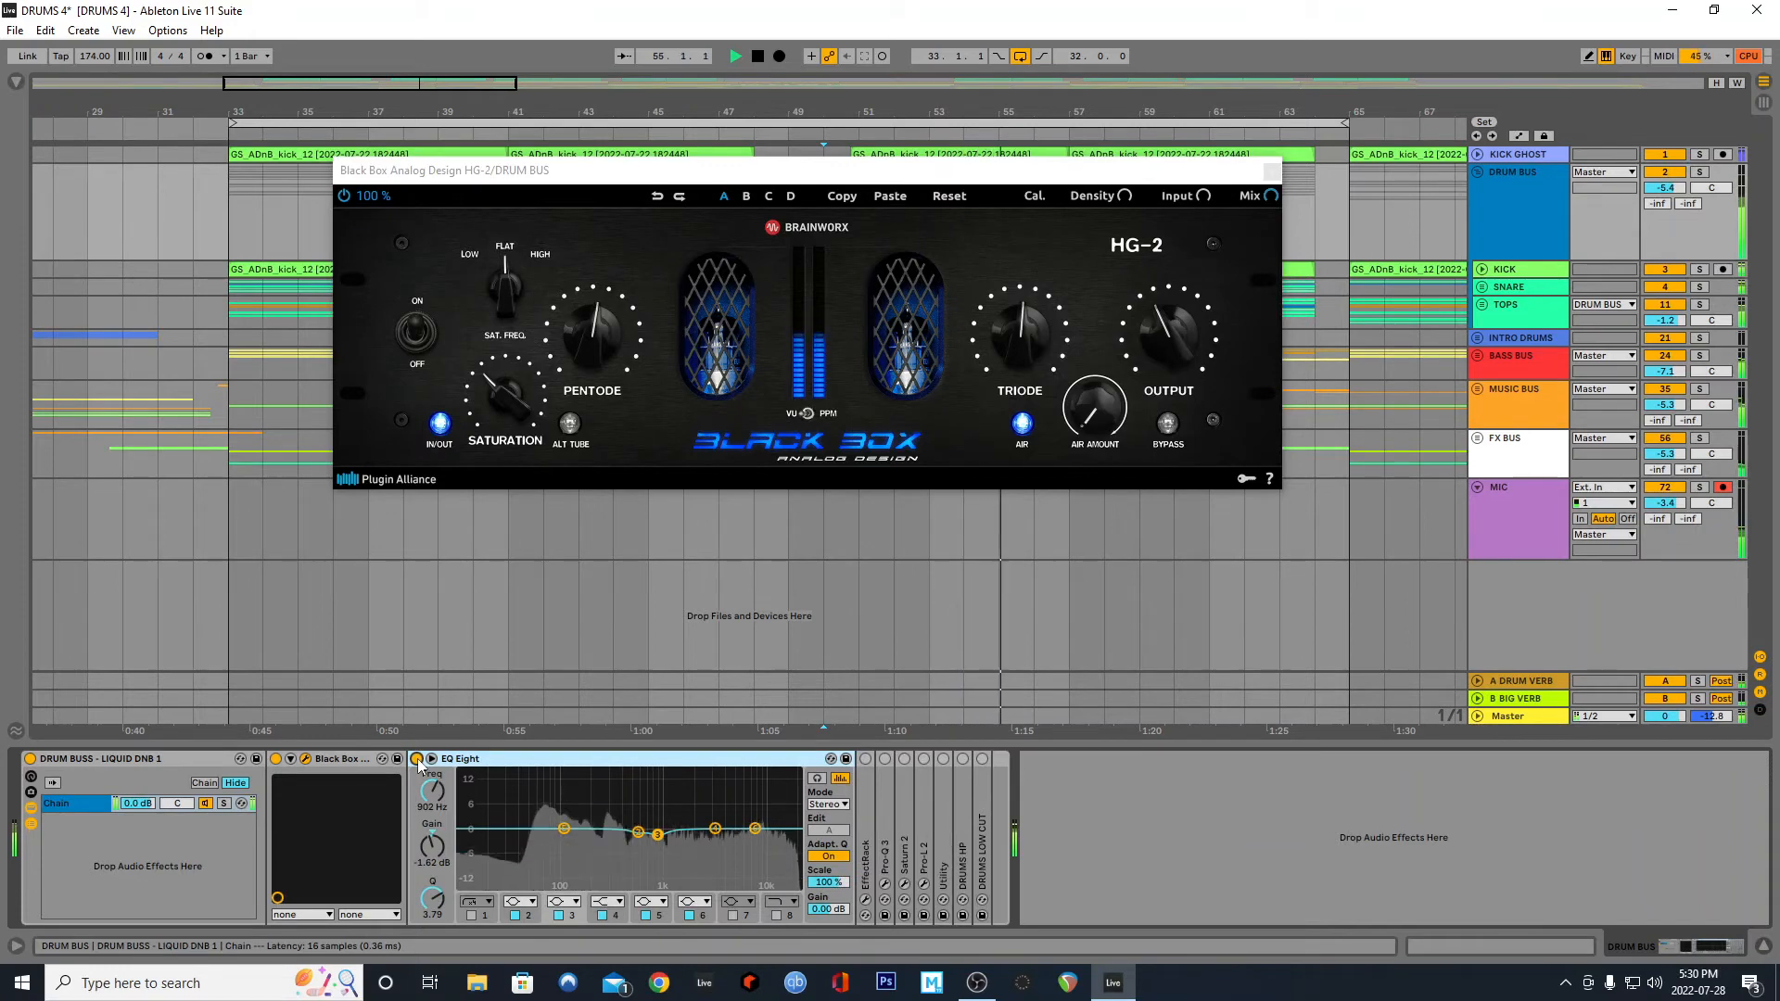
pyautogui.doubleClick(348, 762)
pyautogui.press('space')
pyautogui.doubleClick(363, 763)
# Unfold and enable EffectRack, and open its window on the Devil-Loc settings in place of the Black Box HG-2 window
pyautogui.doubleClick(319, 796)
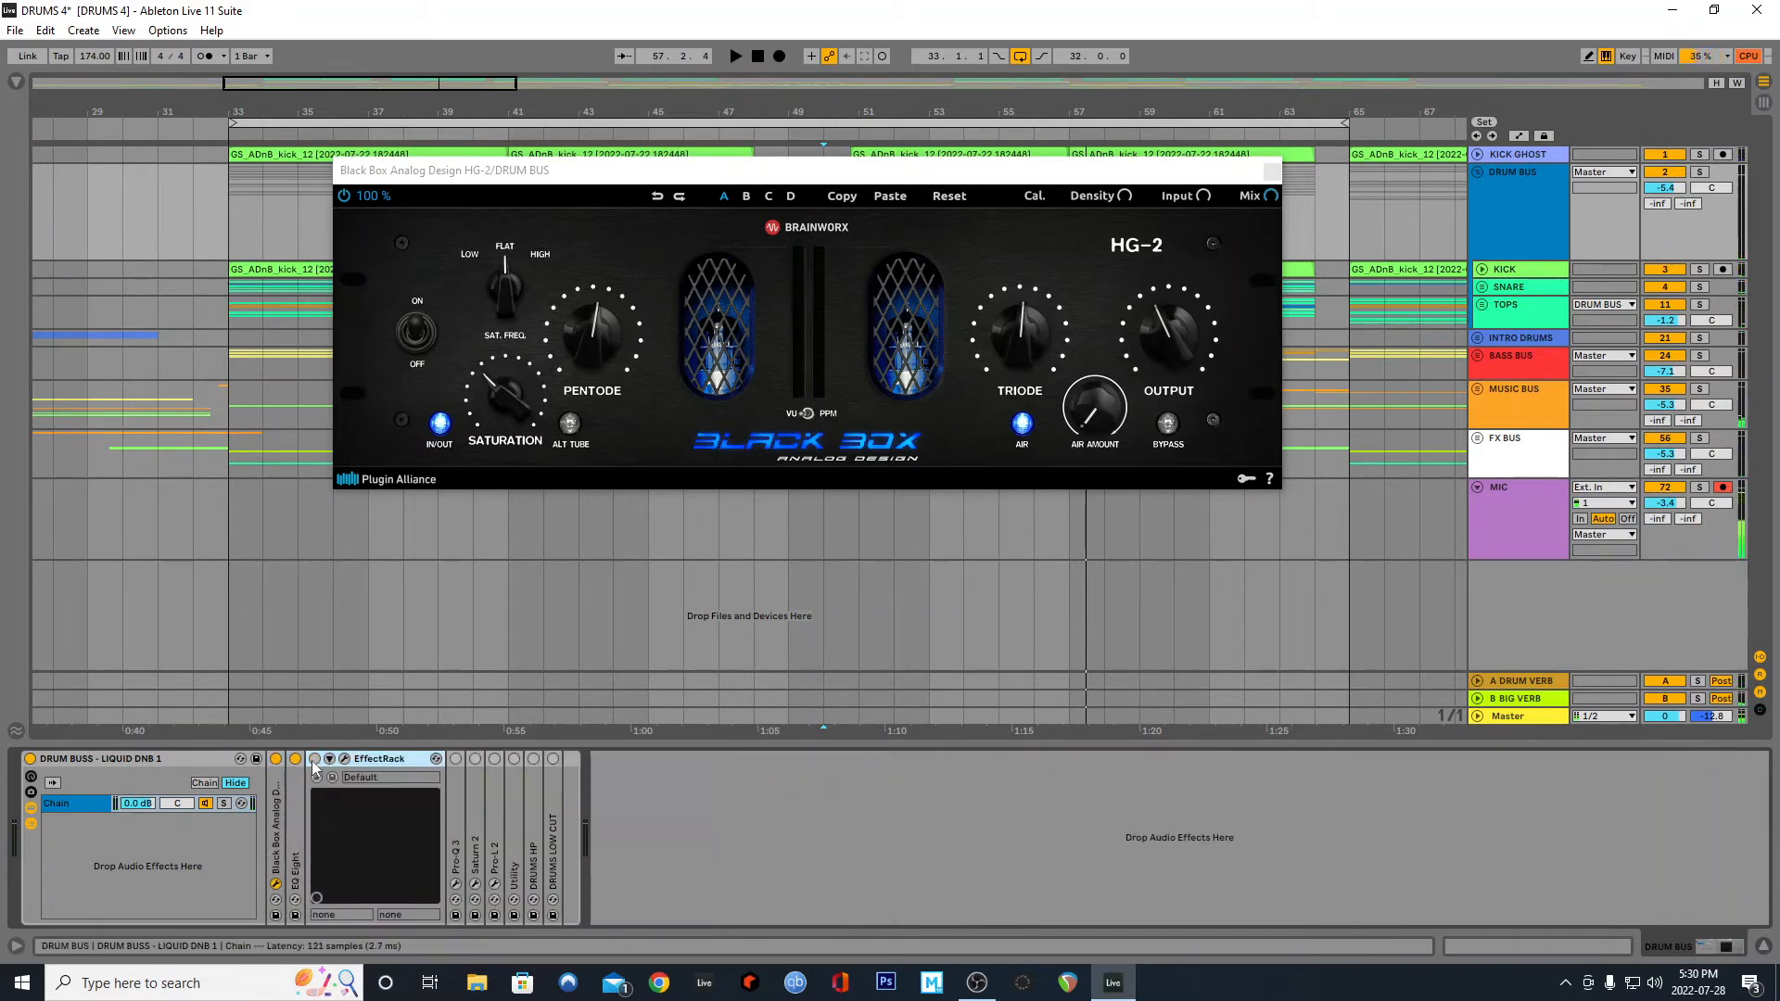
pyautogui.click(345, 758)
pyautogui.click(370, 170)
pyautogui.click(1277, 163)
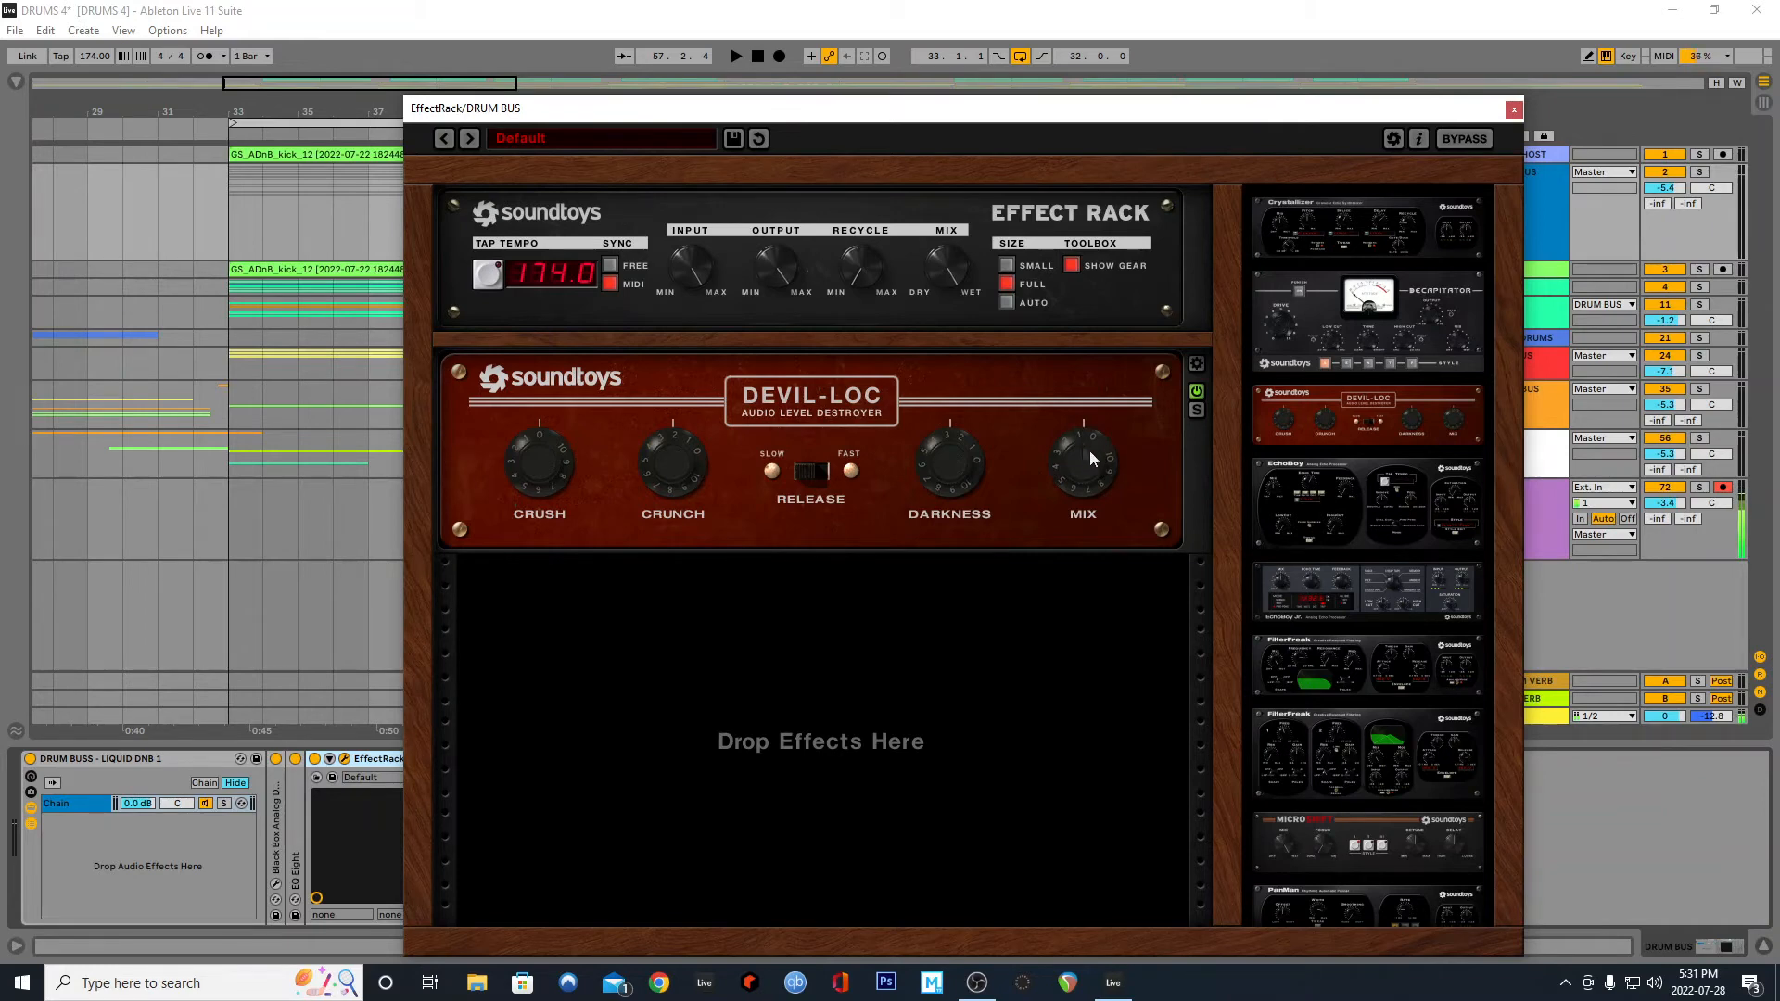
# Close the EffectRack window and compare the drums with EffectRack bypassed and enabled during playback, leaving the device on
pyautogui.click(1514, 114)
pyautogui.press('space')
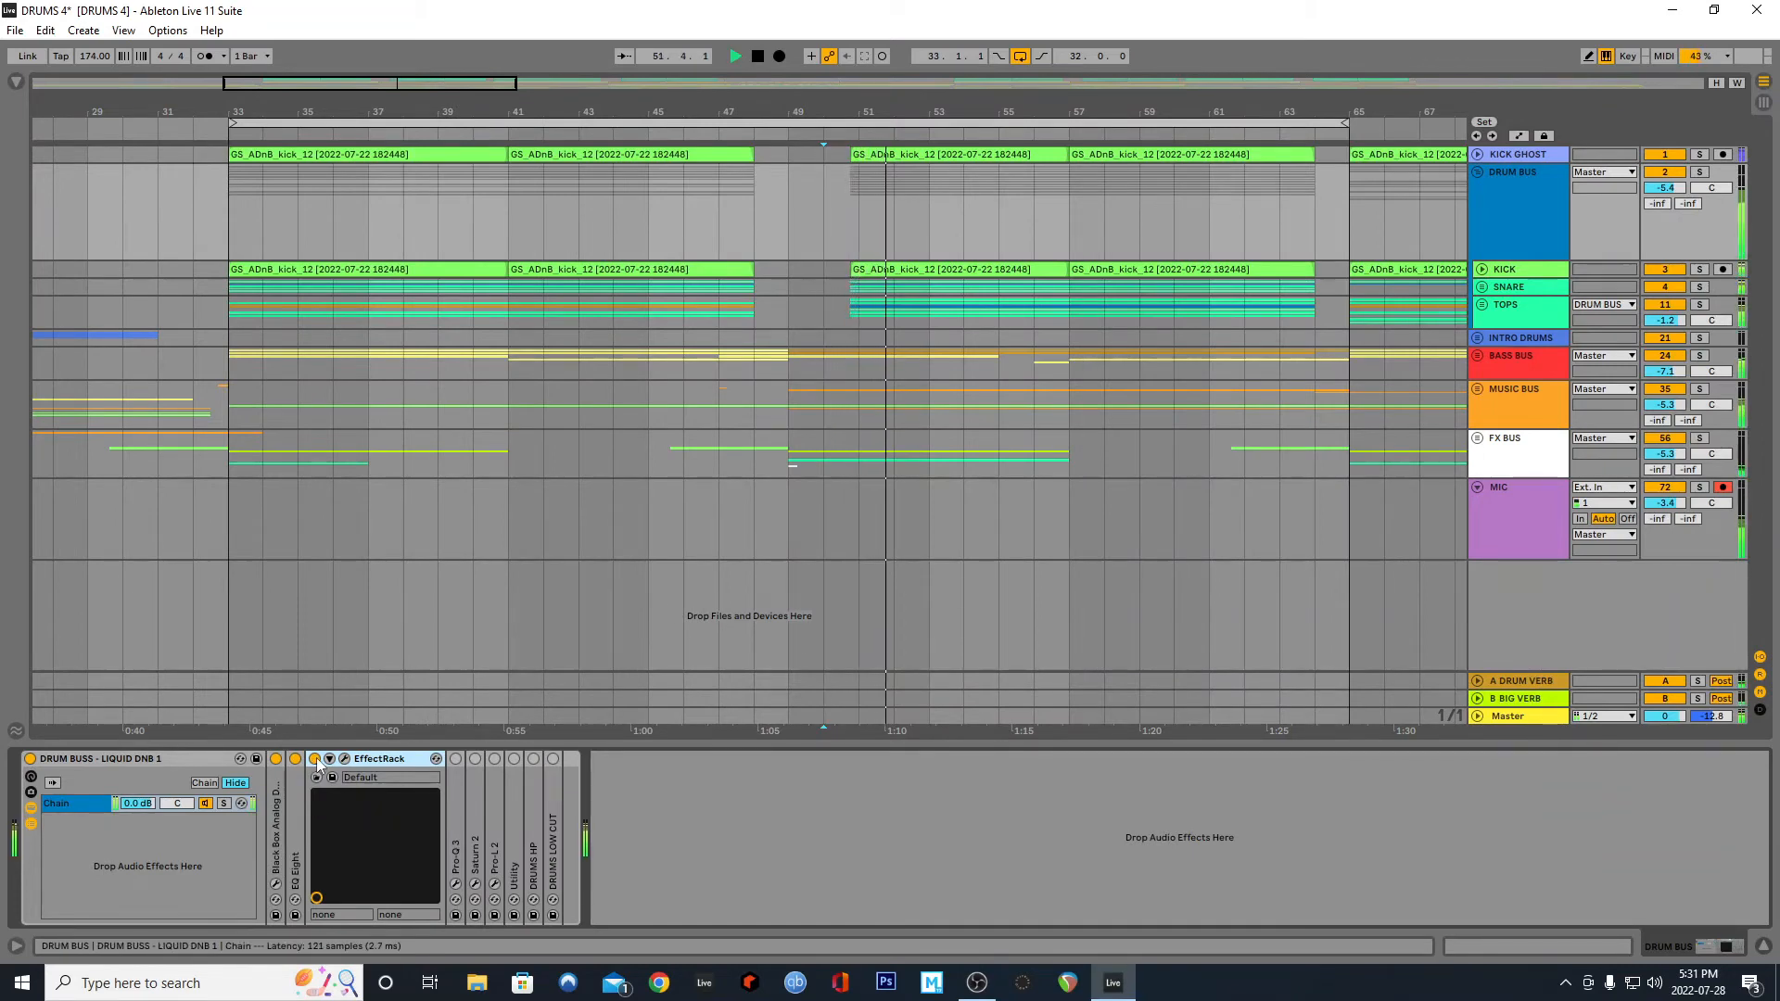
pyautogui.click(314, 759)
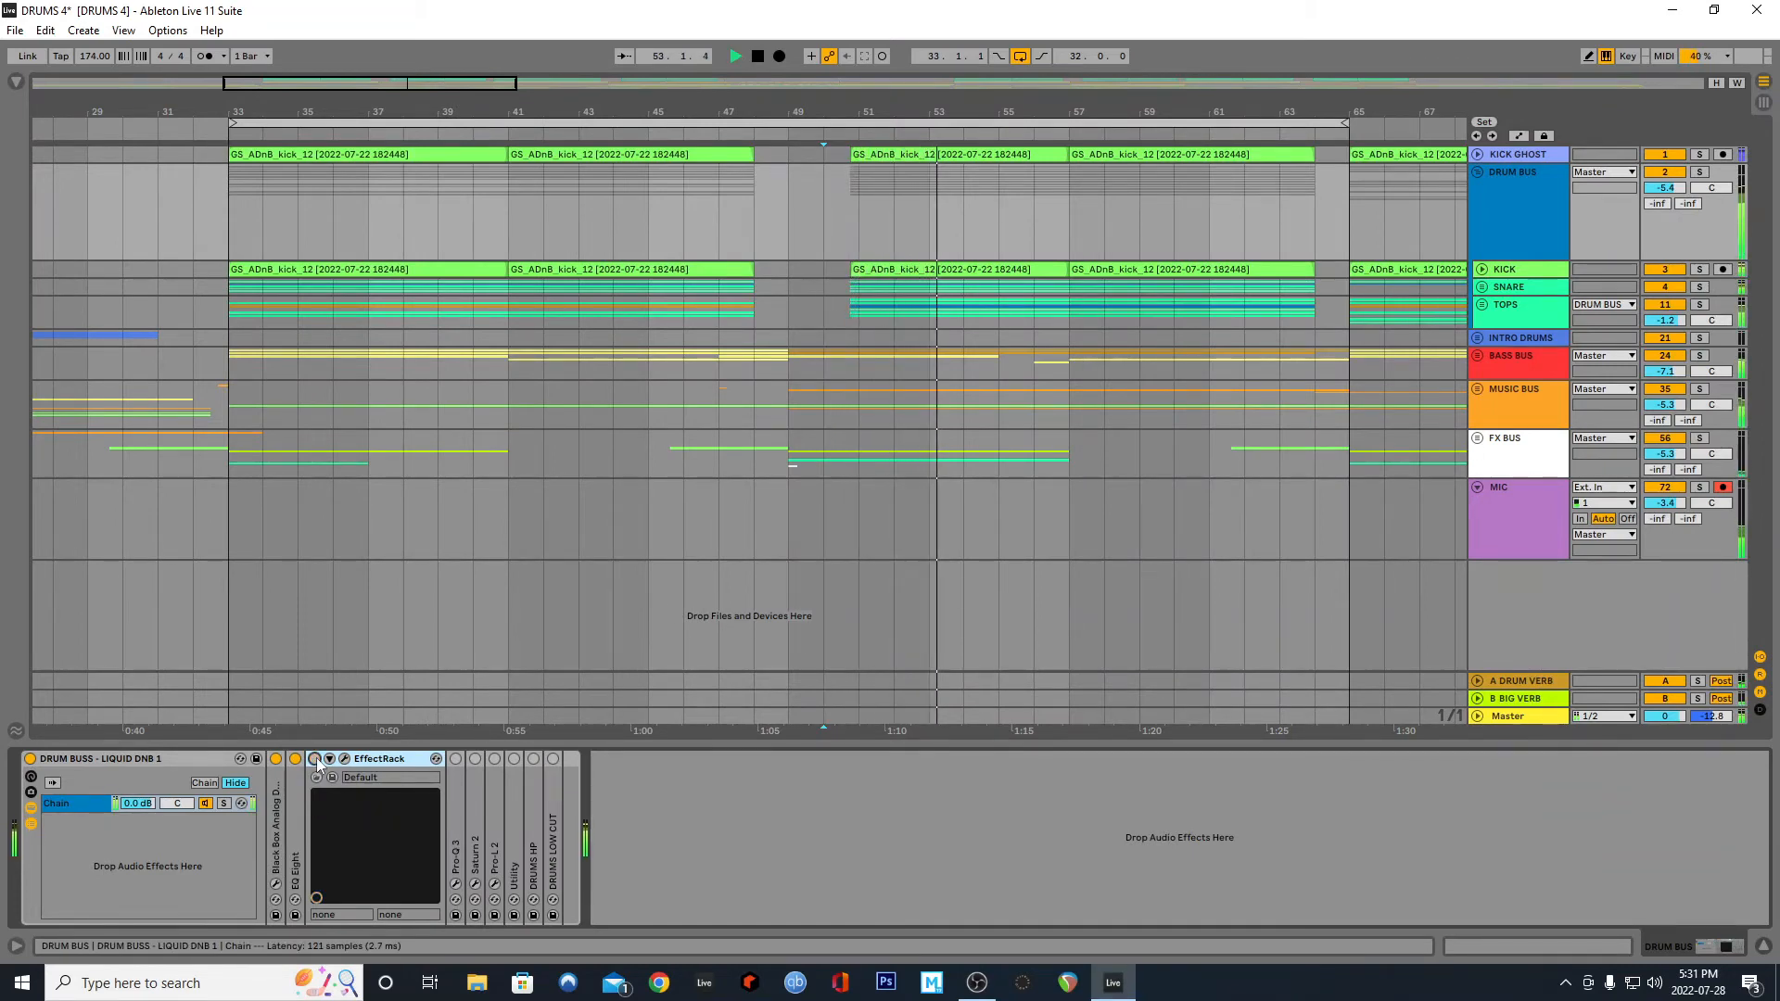
pyautogui.click(314, 758)
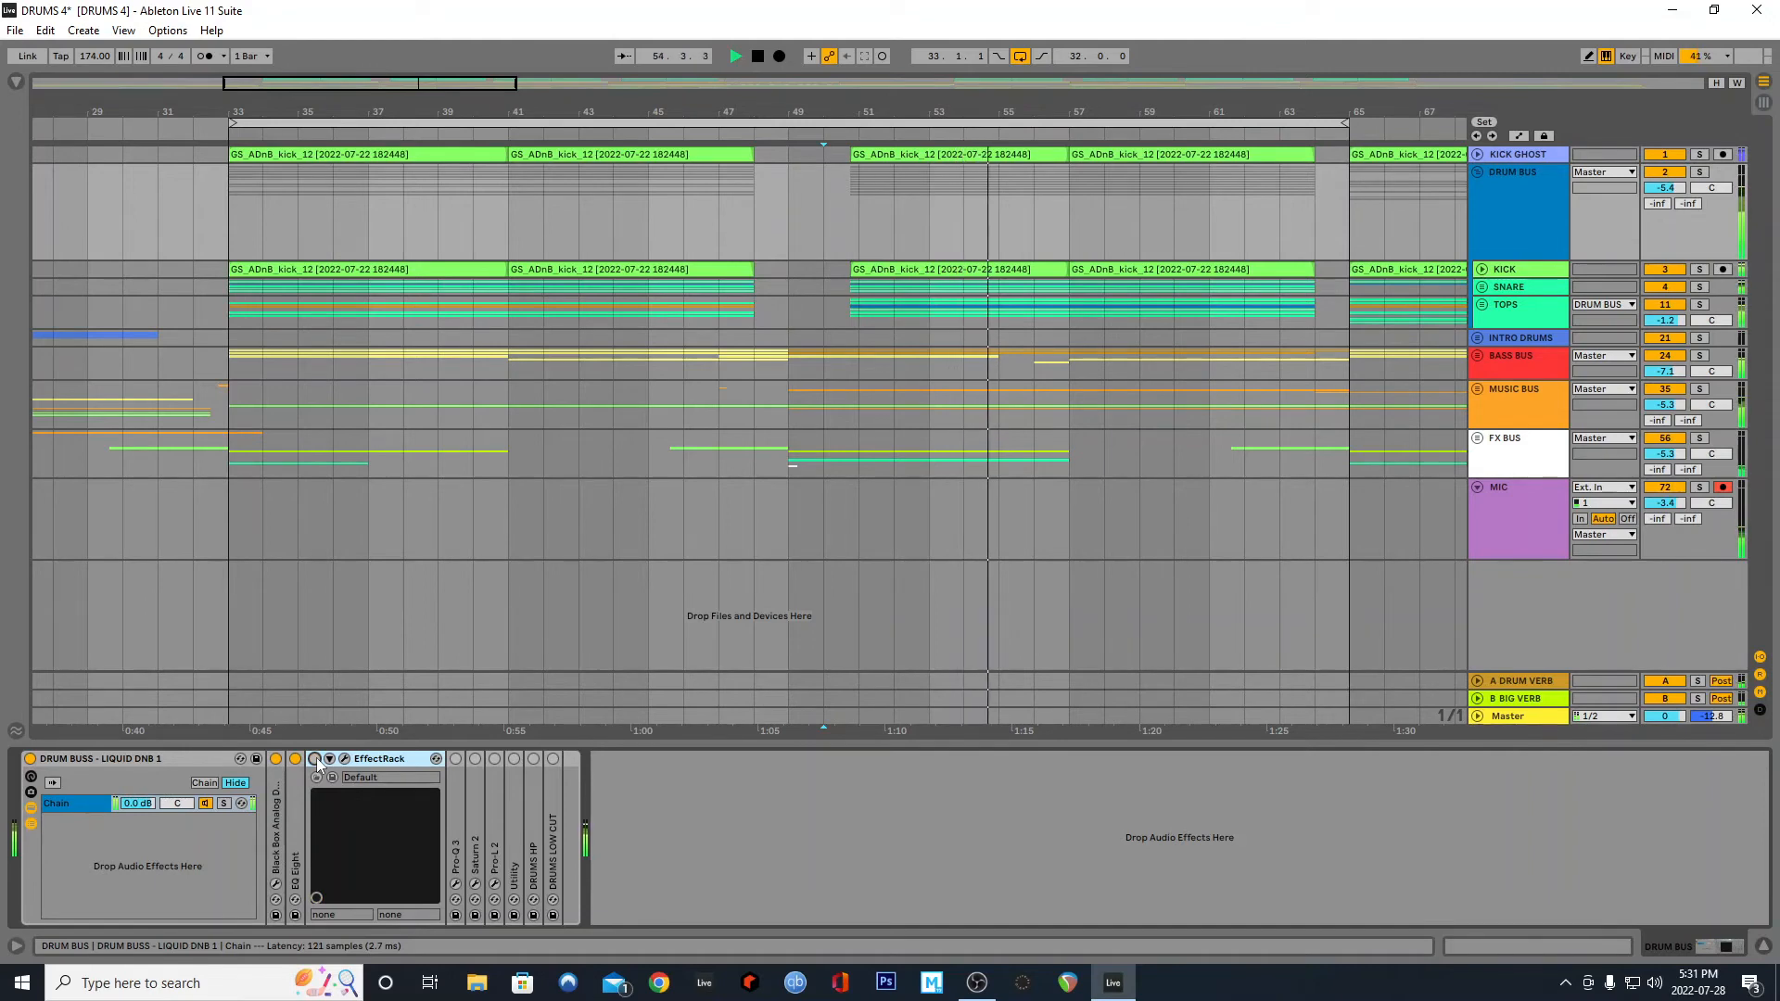
pyautogui.click(315, 759)
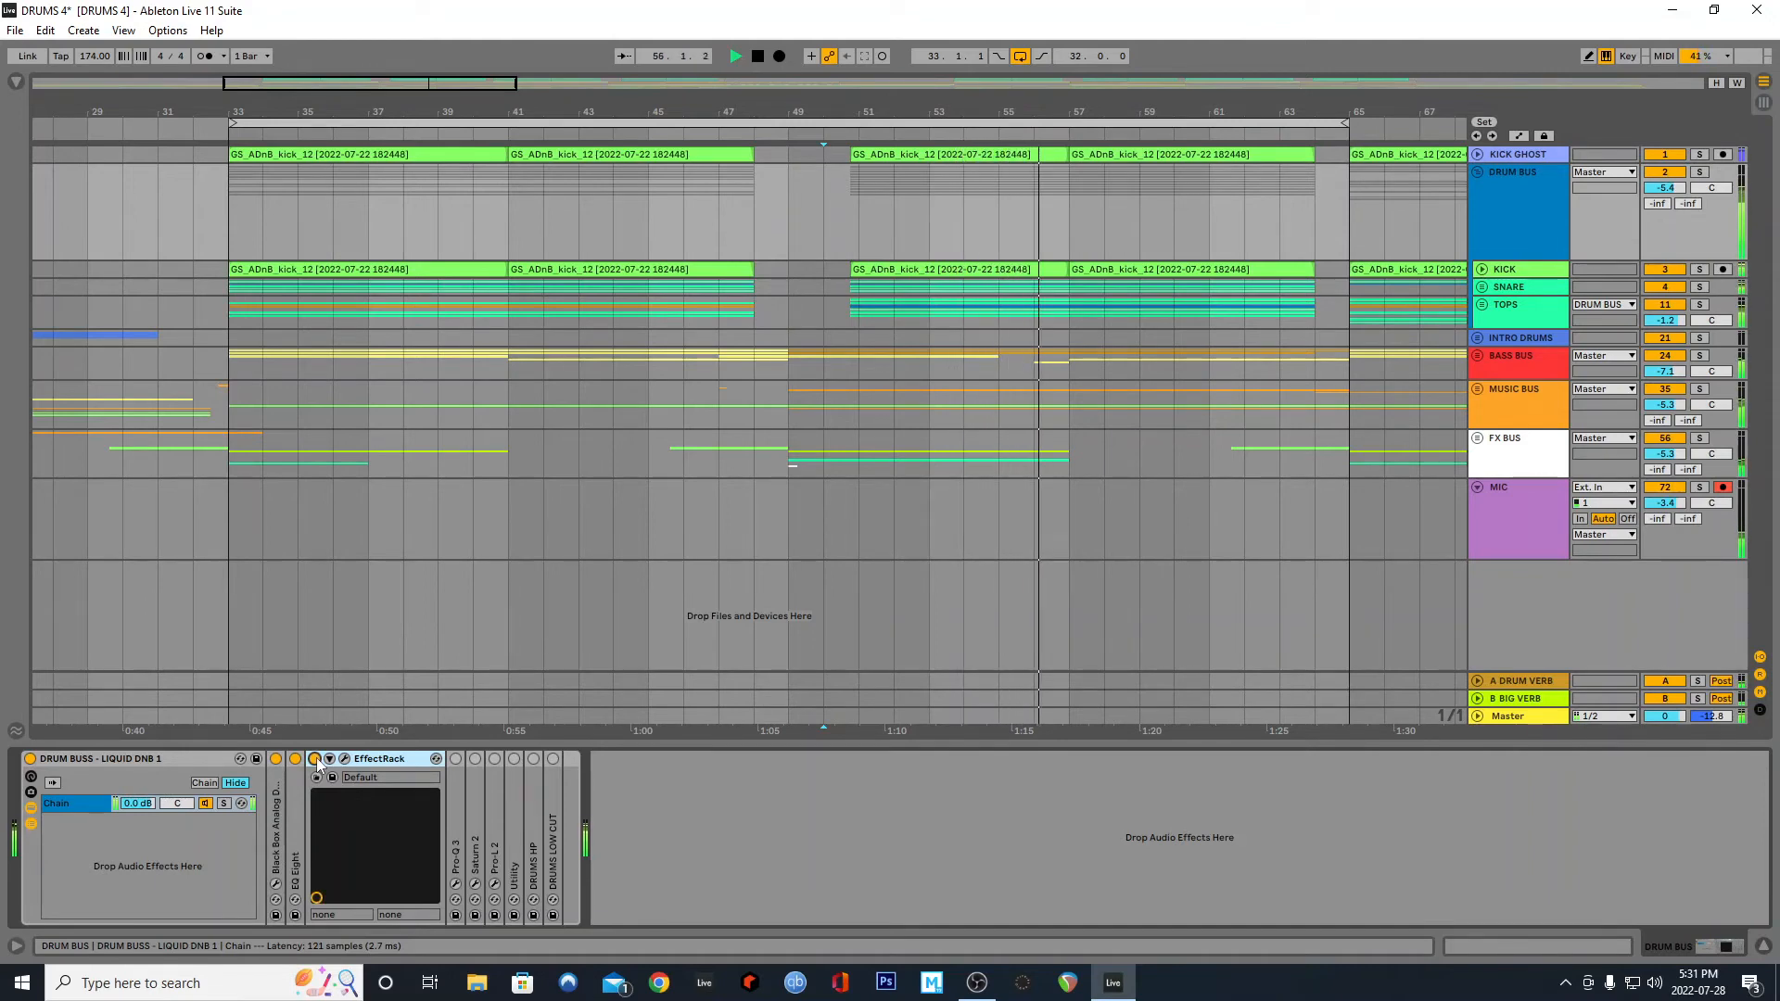
pyautogui.click(315, 758)
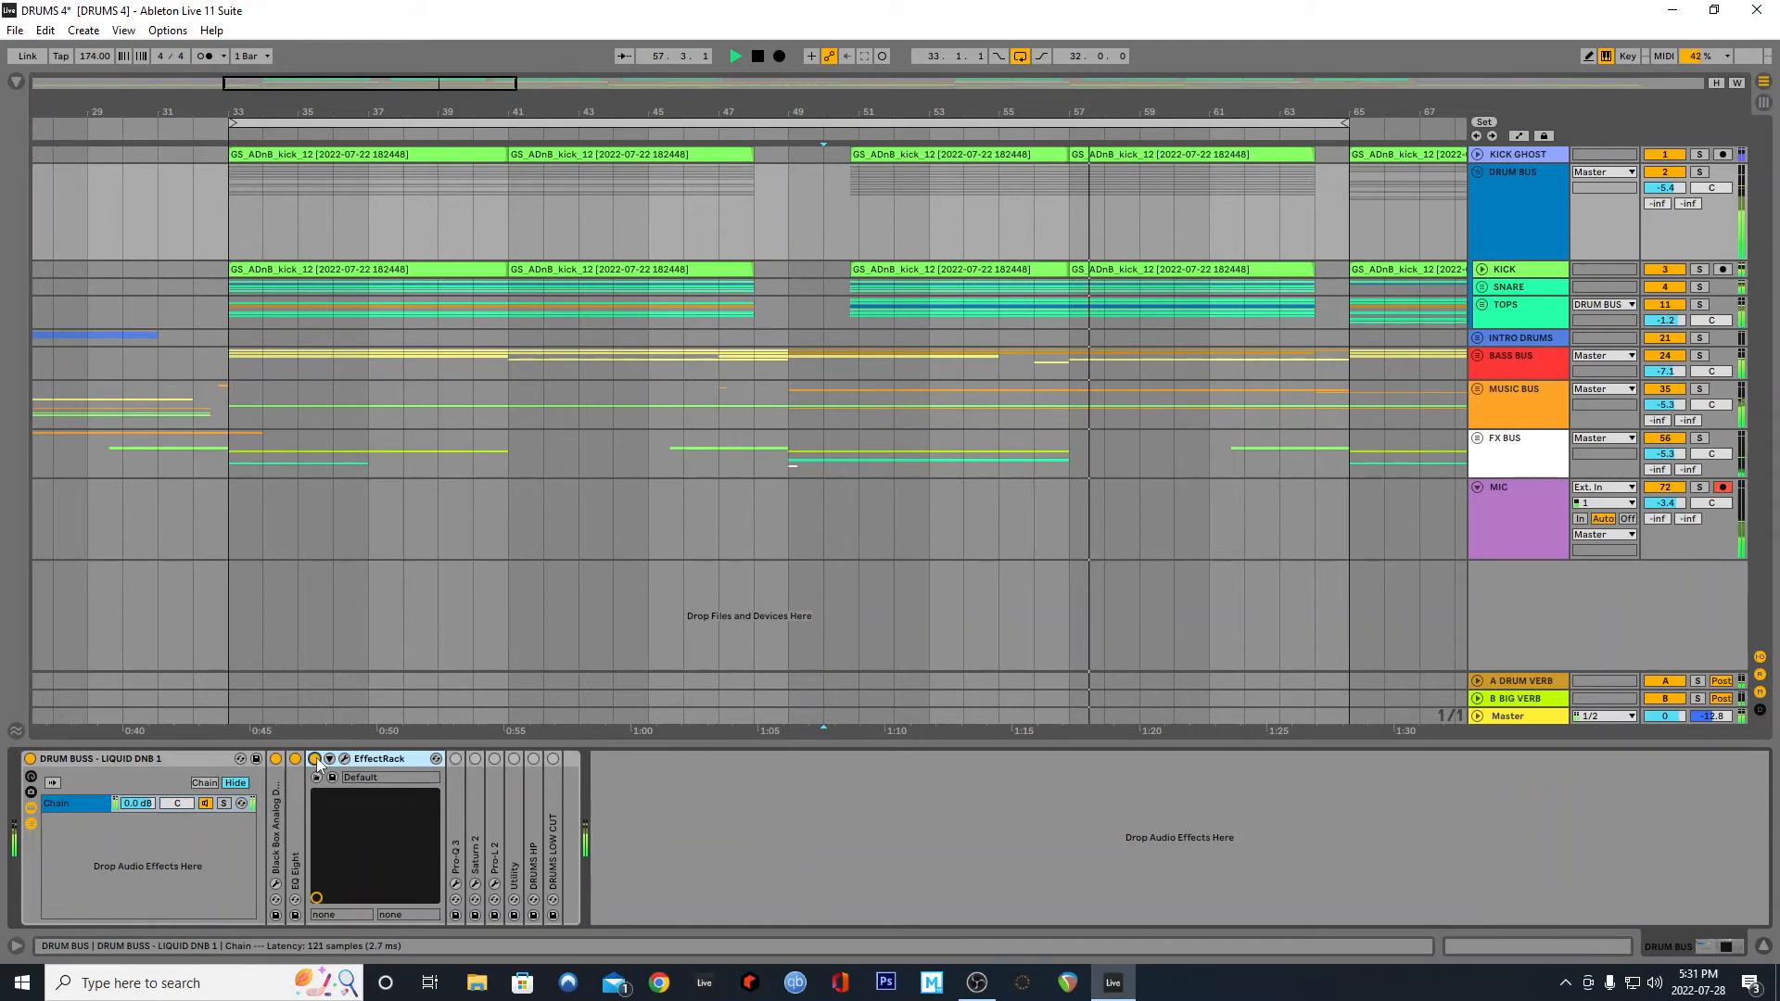
pyautogui.press('space')
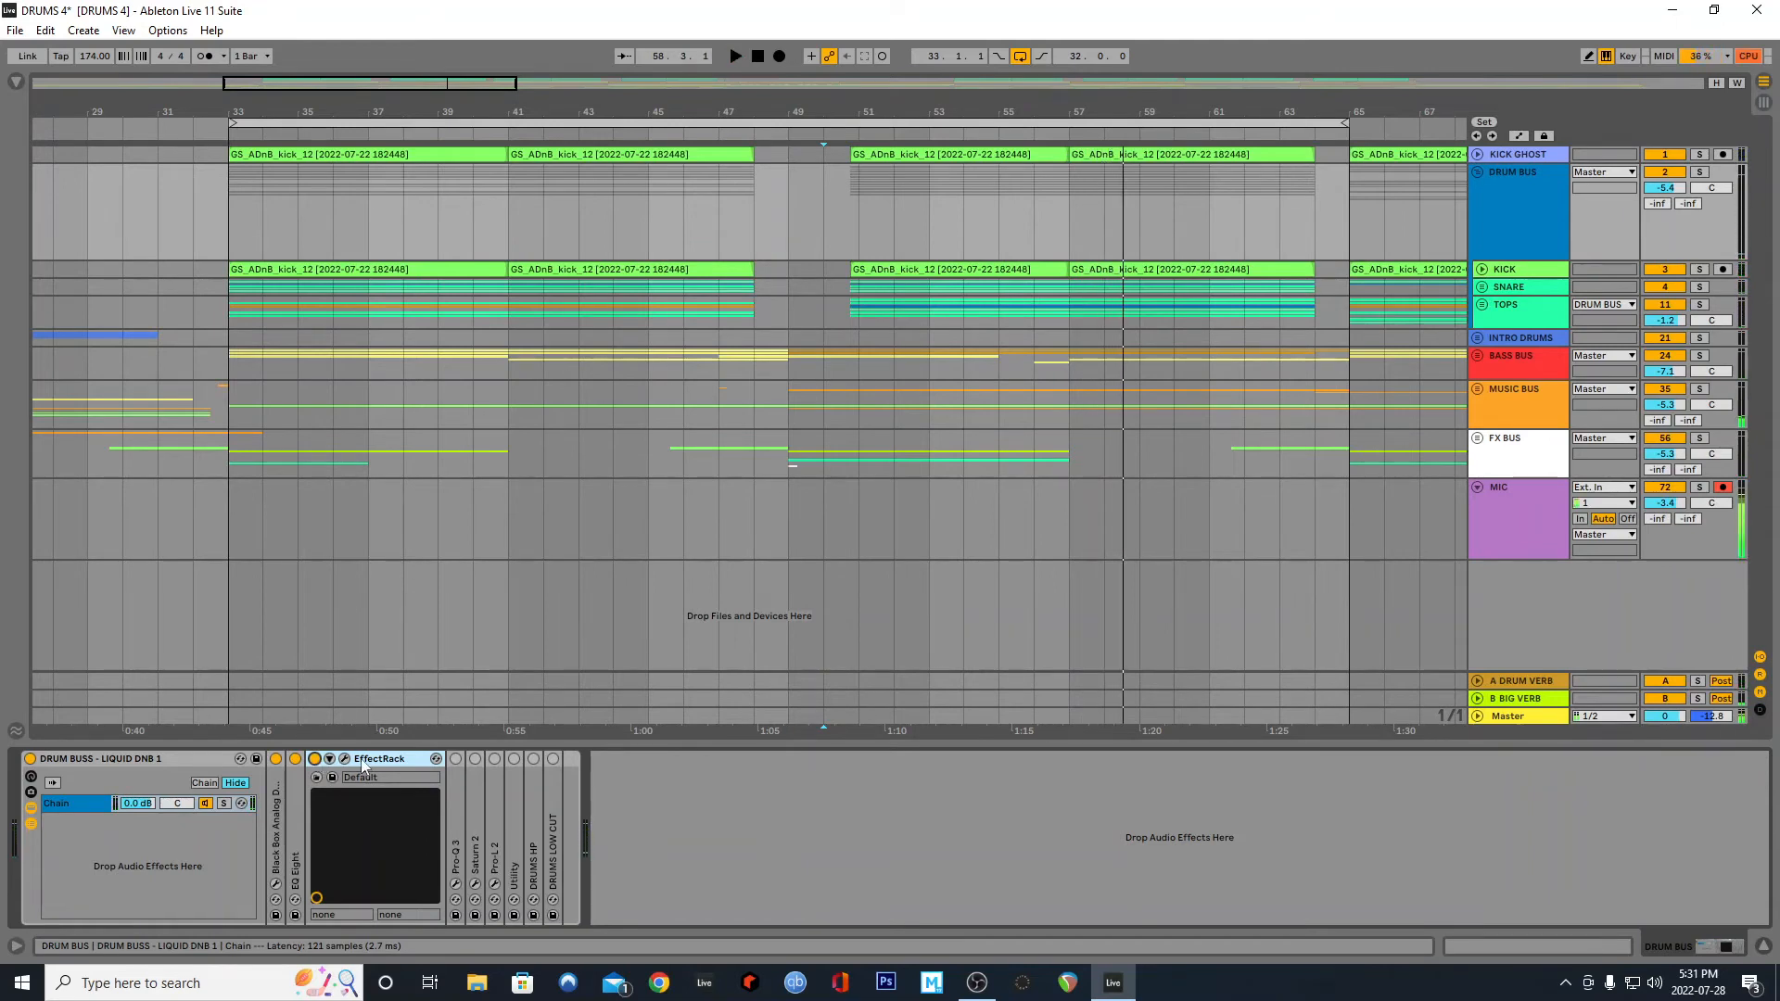
# Fold EffectRack, unfold and enable Pro-Q 3, and open its window on the low-cut curve
pyautogui.doubleClick(363, 765)
pyautogui.doubleClick(339, 790)
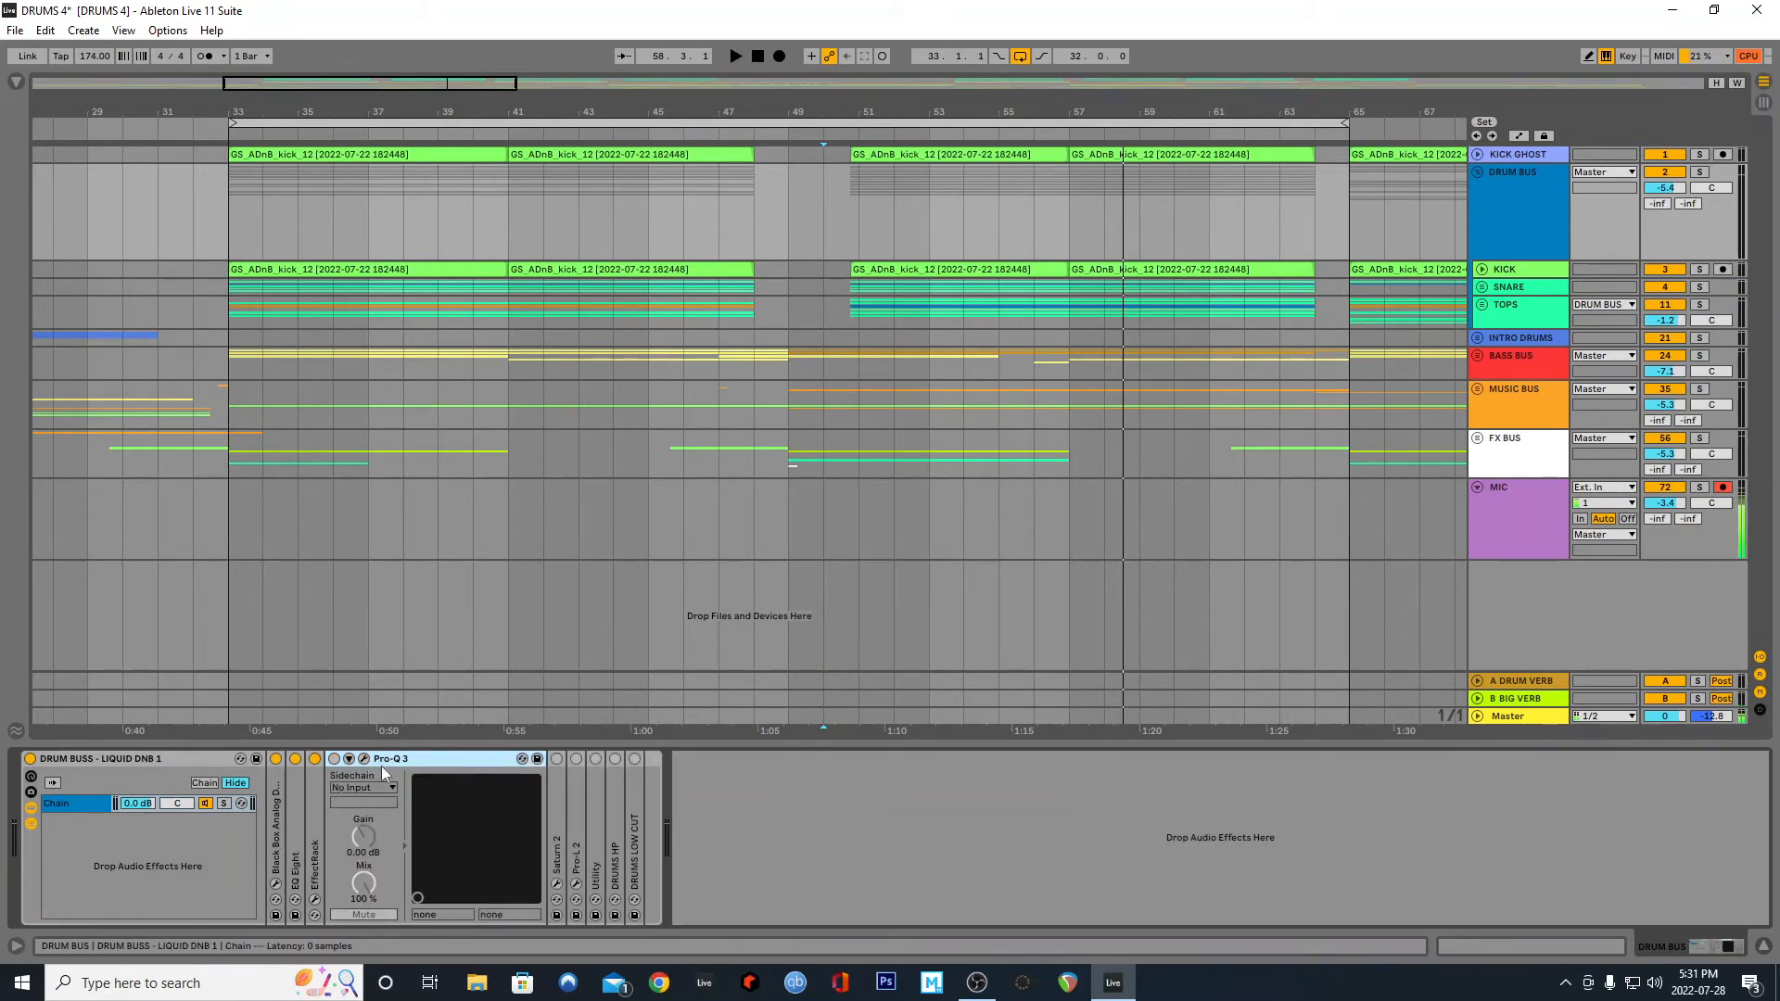
pyautogui.click(334, 759)
pyautogui.click(363, 759)
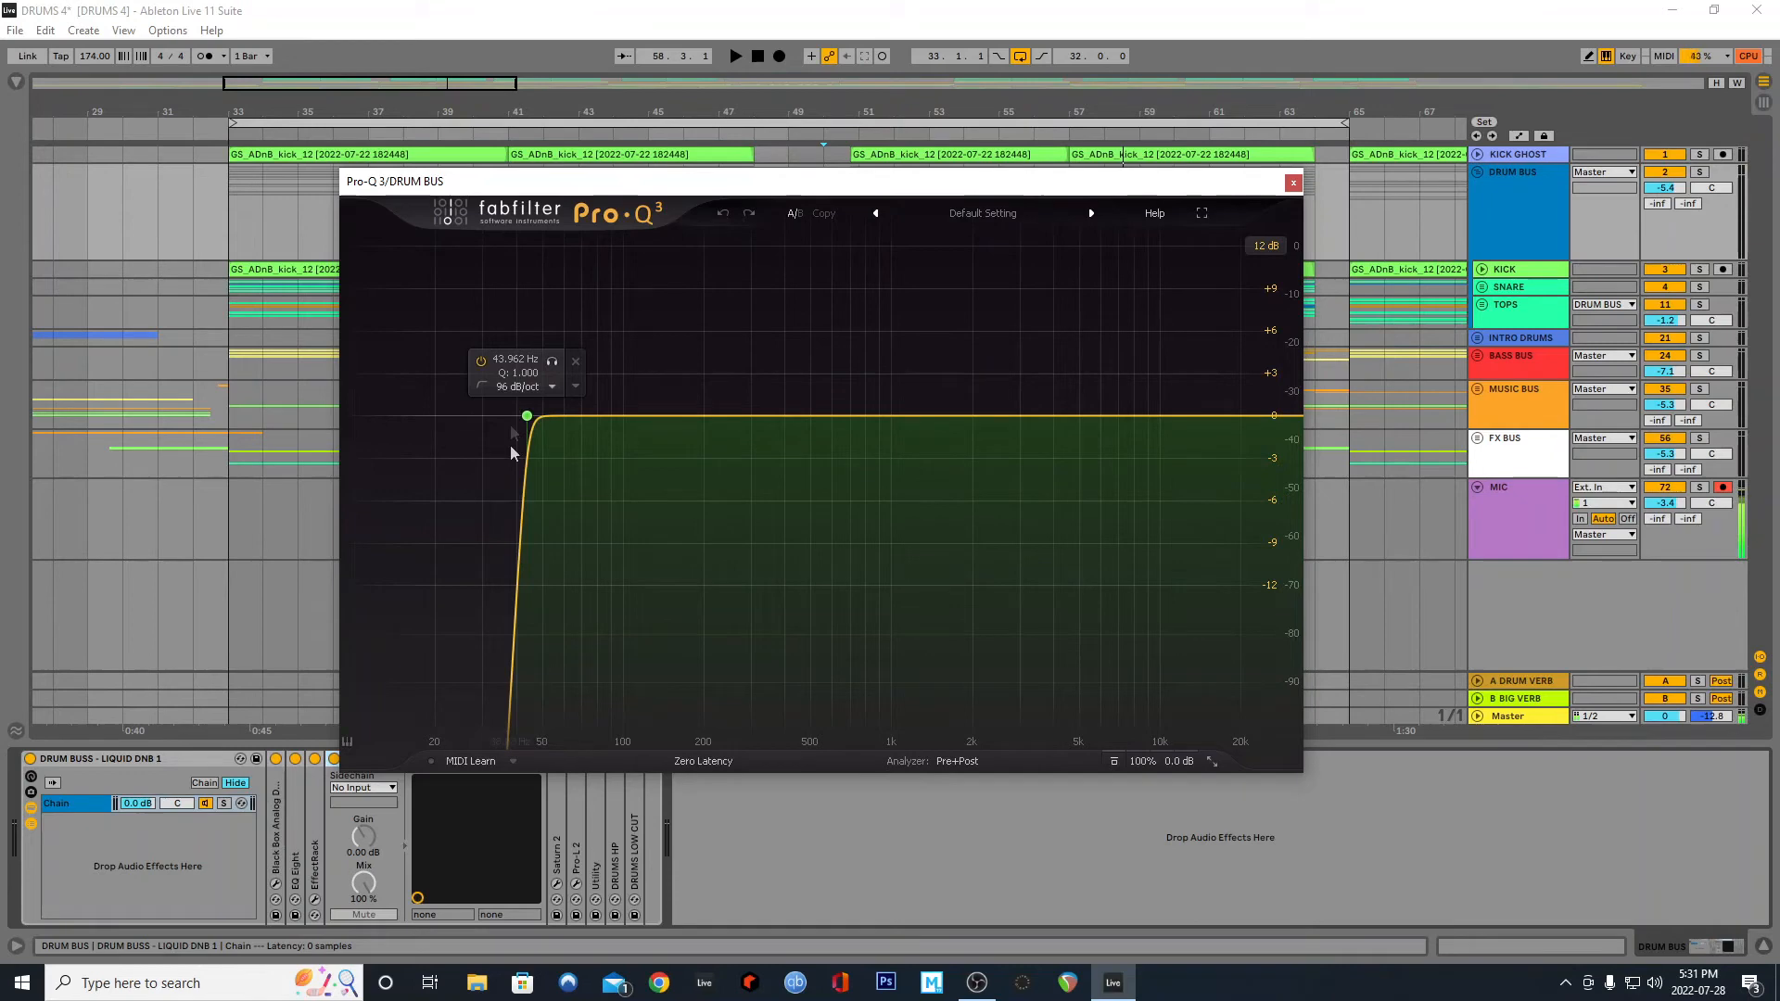
# Review Pro-Q 3's phase processing mode options, keeping Zero Latency selected, and close its window
pyautogui.click(740, 762)
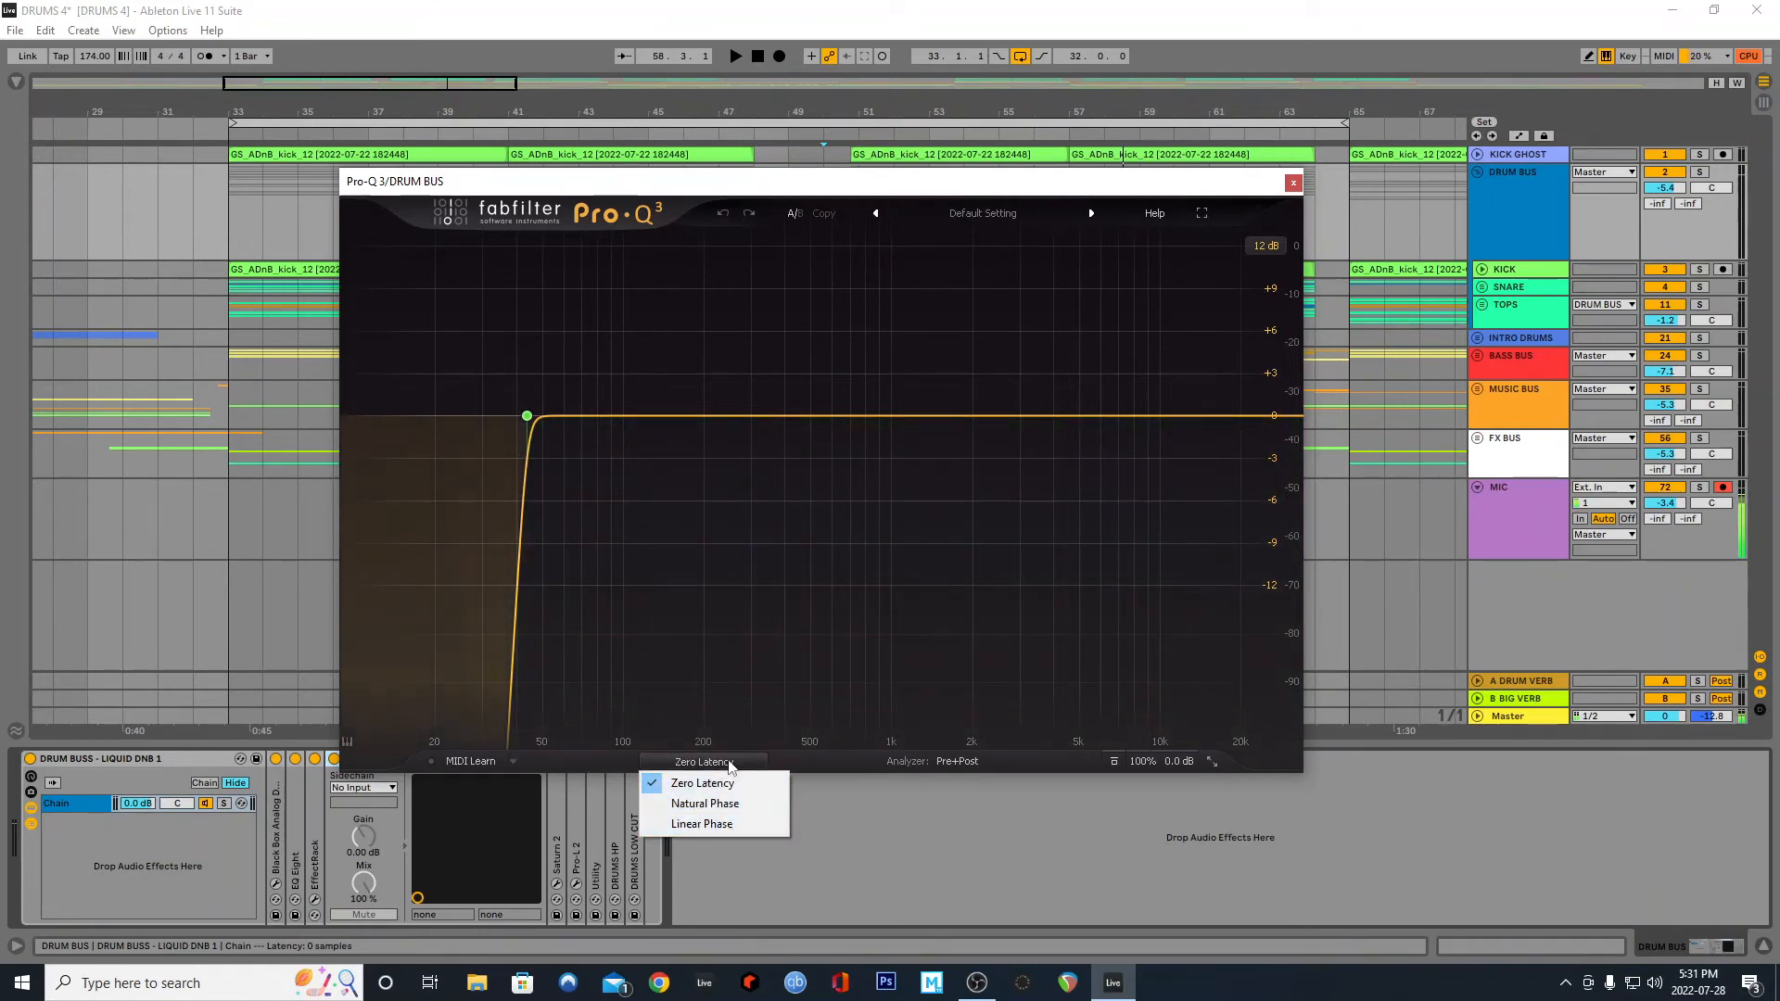
pyautogui.click(828, 762)
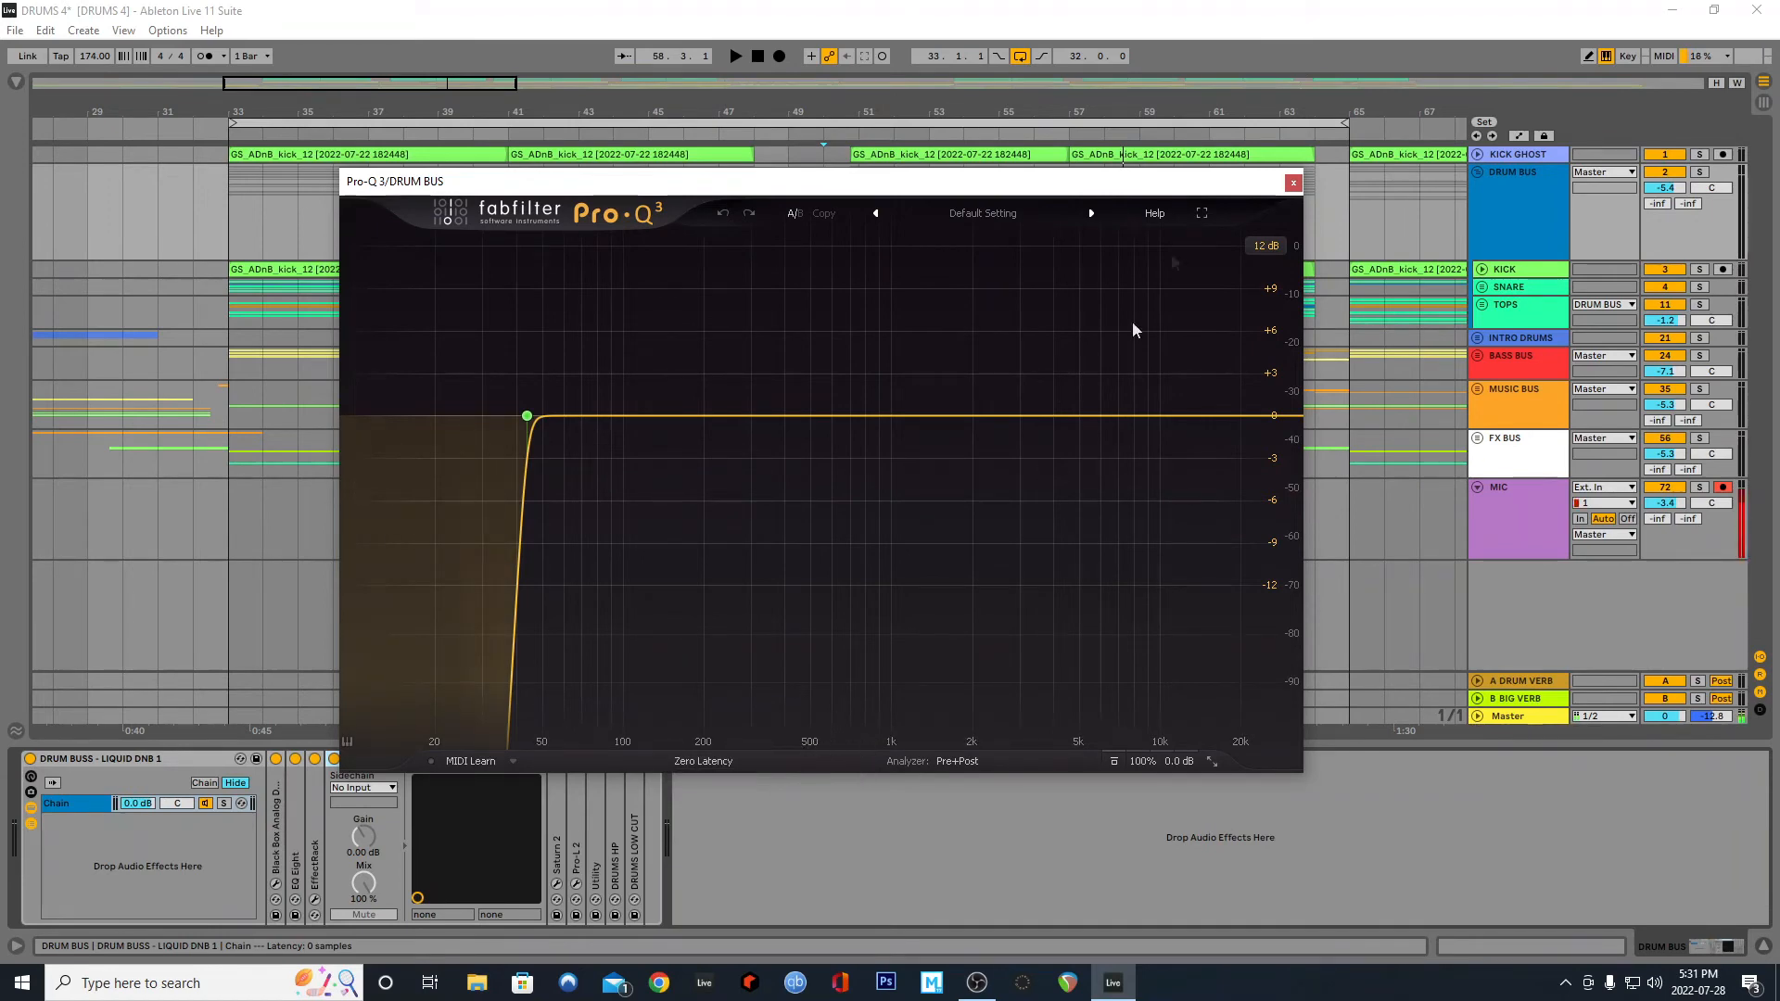
pyautogui.click(1293, 184)
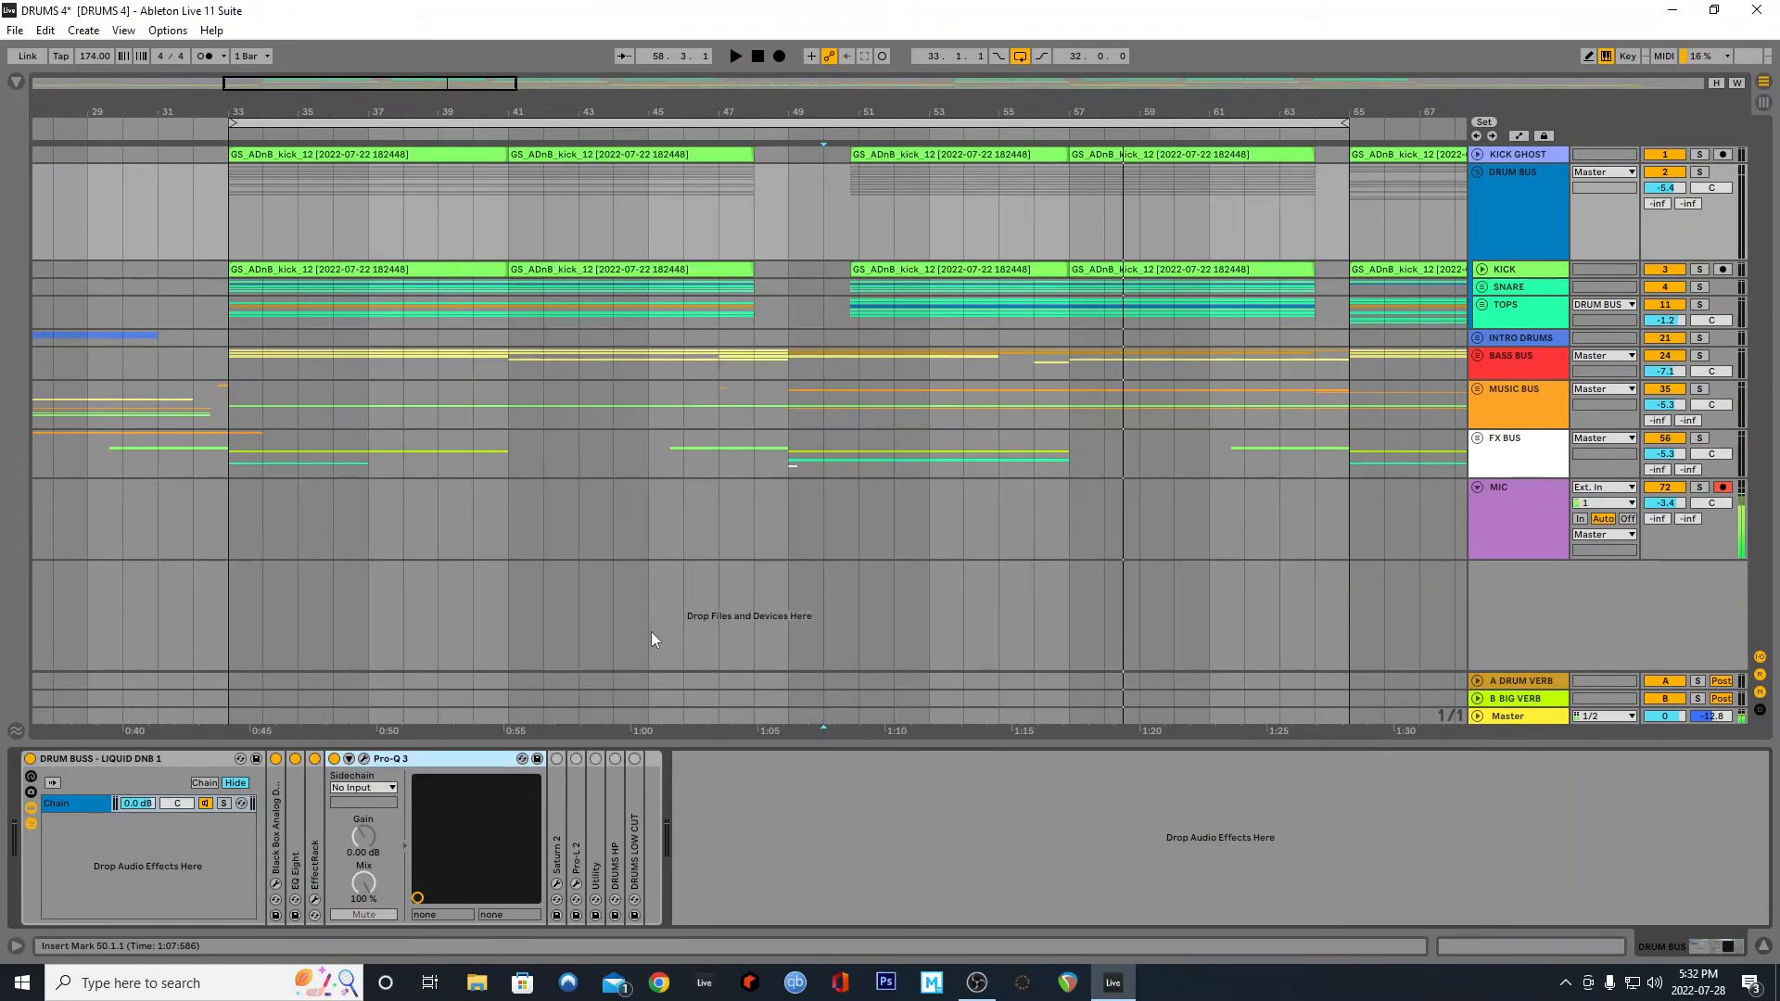
pyautogui.click(365, 761)
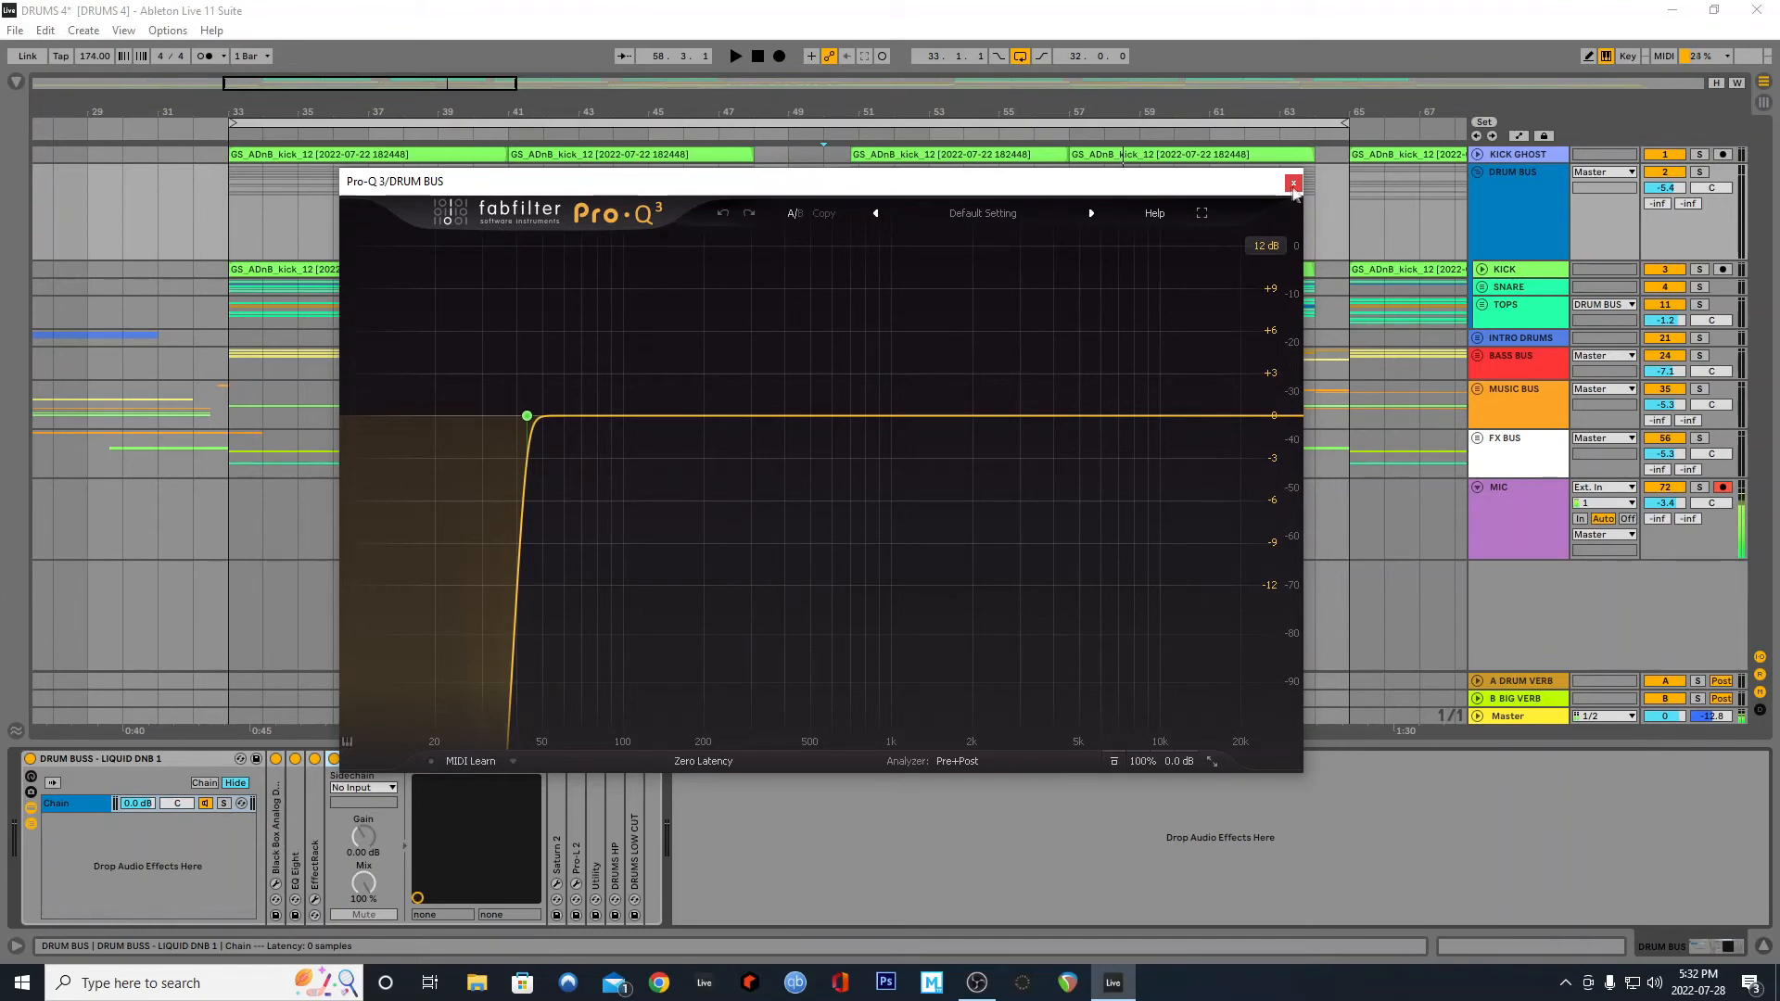
pyautogui.click(732, 761)
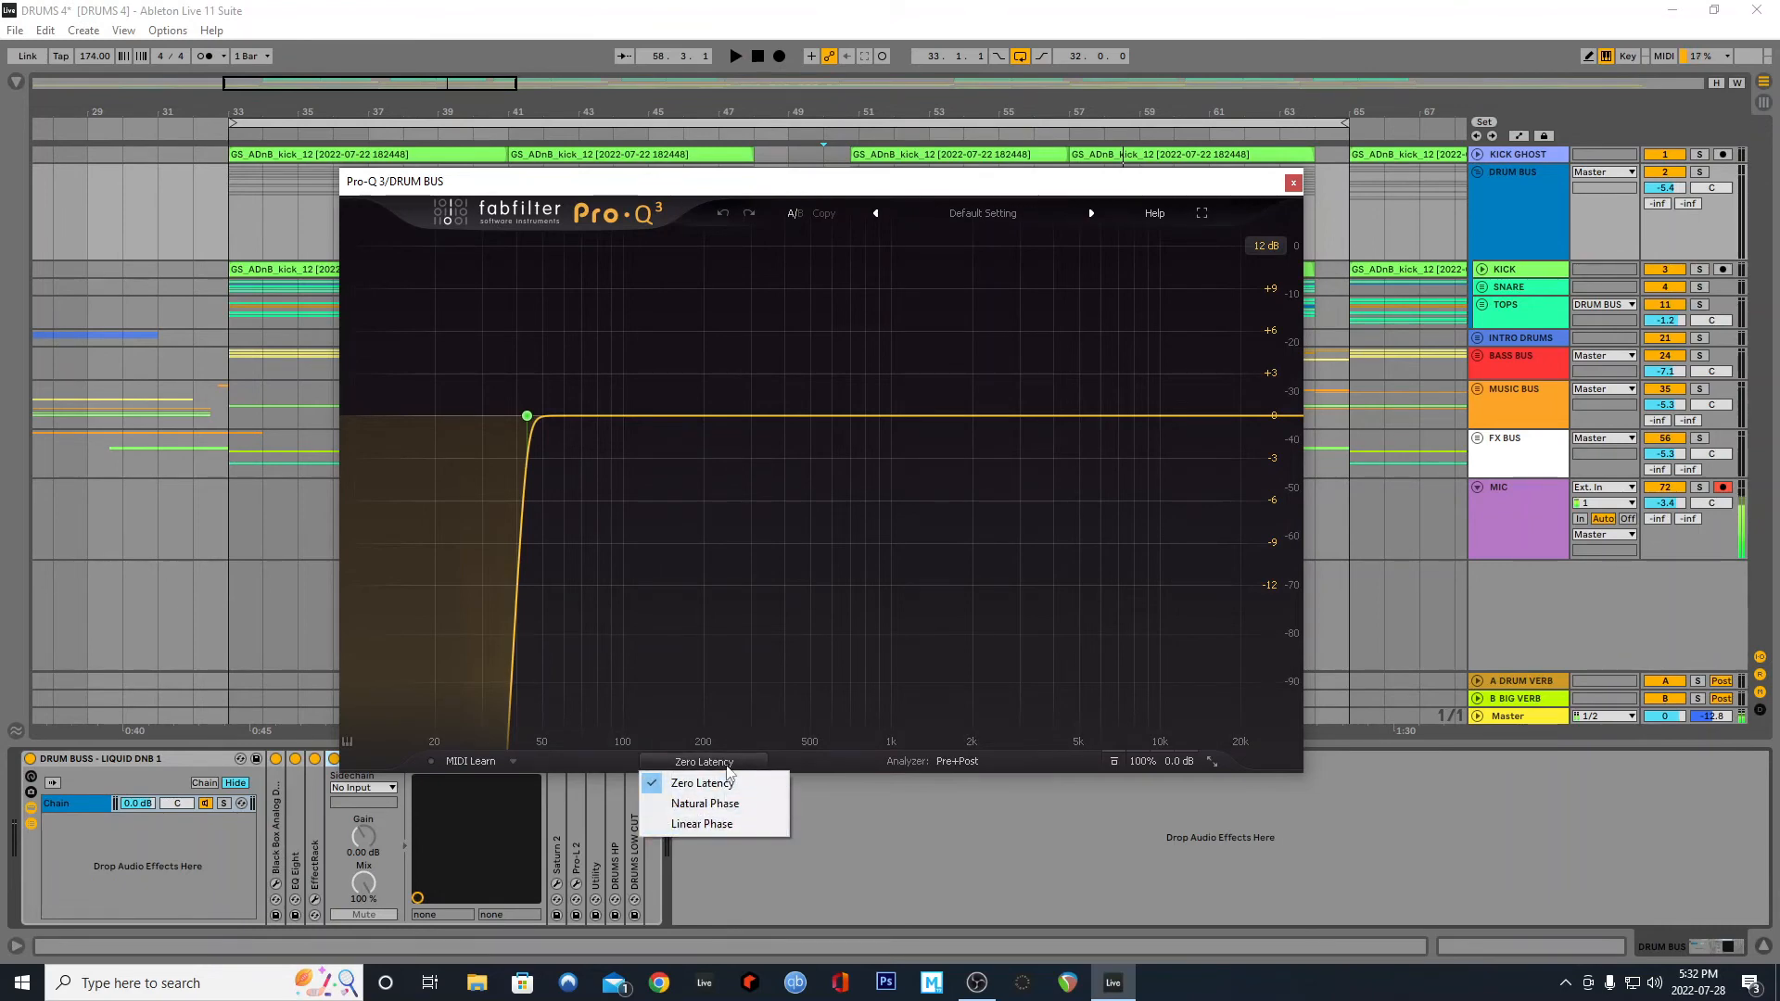
pyautogui.click(748, 780)
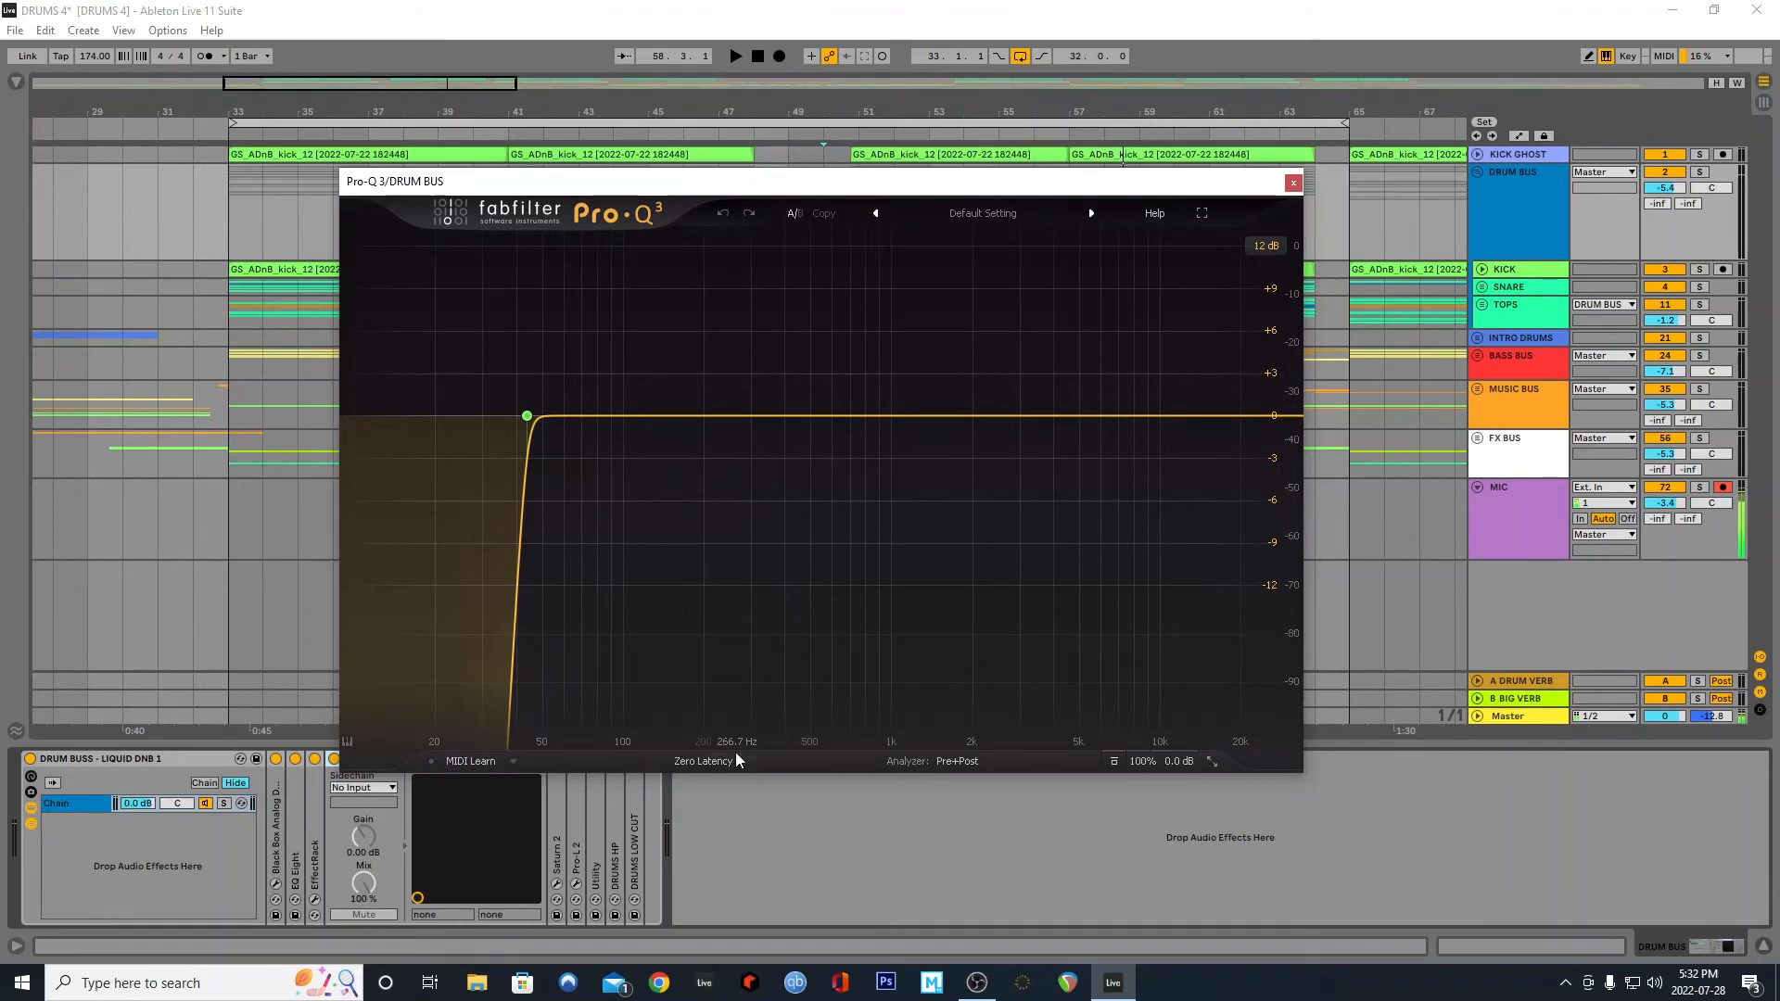
pyautogui.click(732, 762)
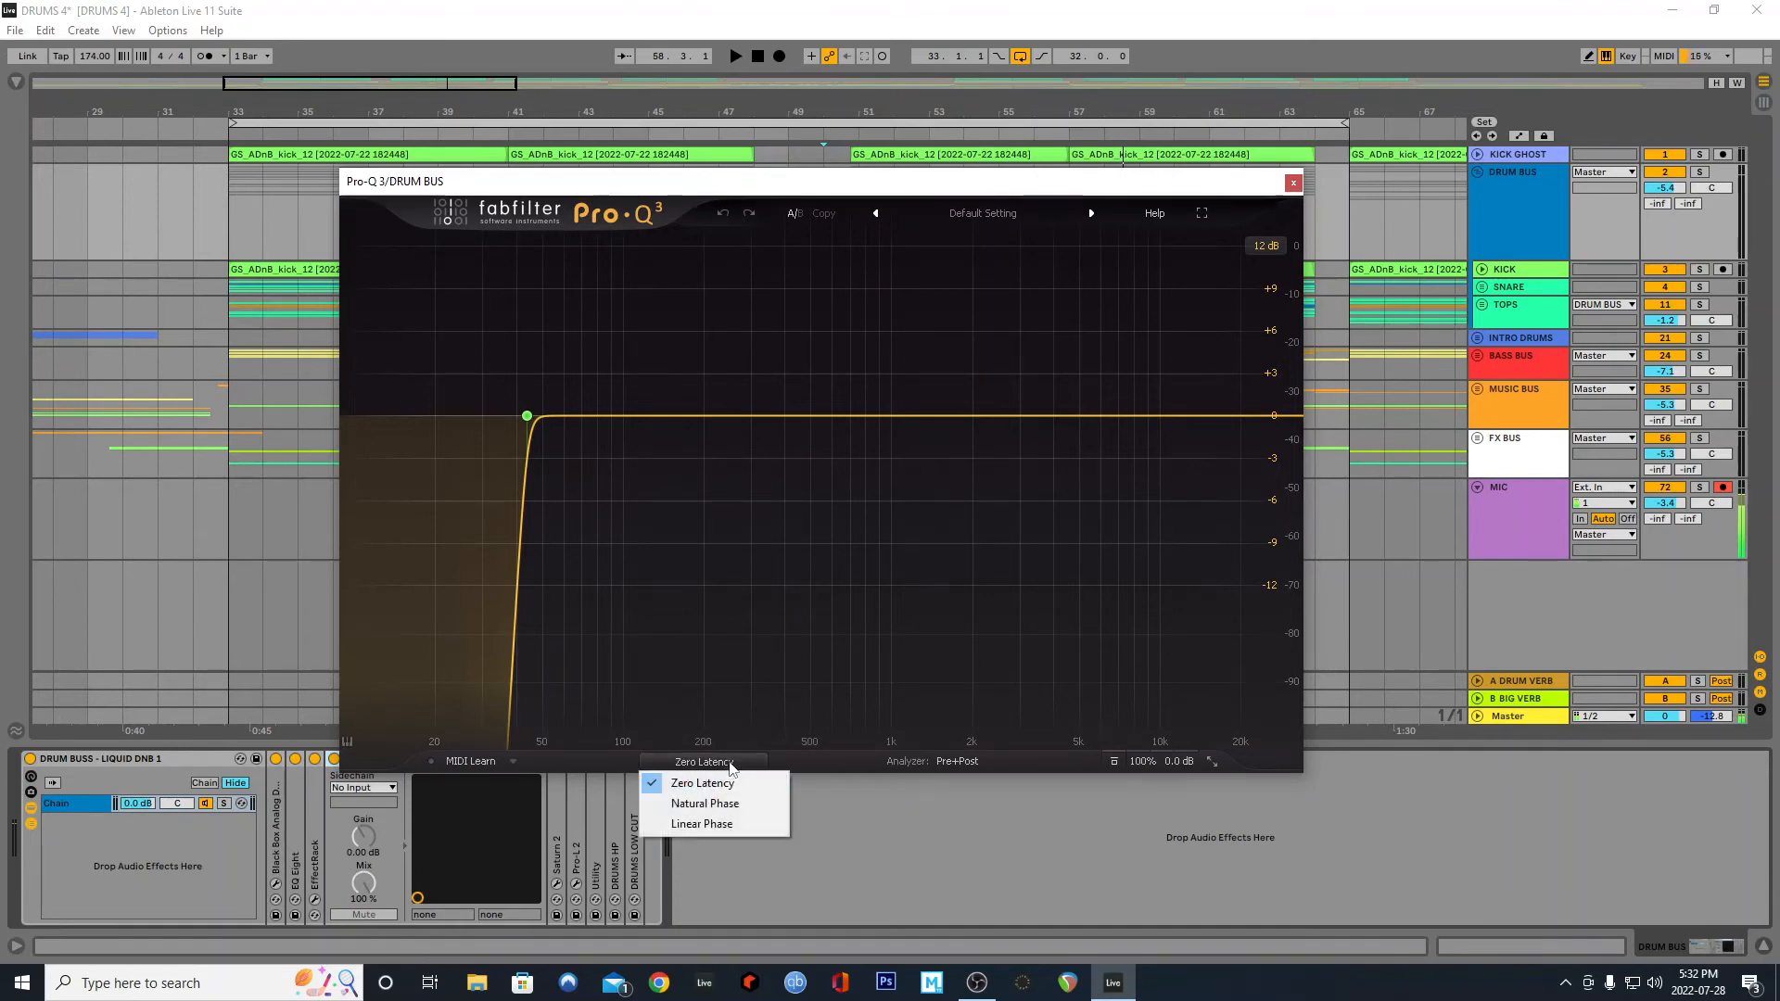
pyautogui.click(822, 761)
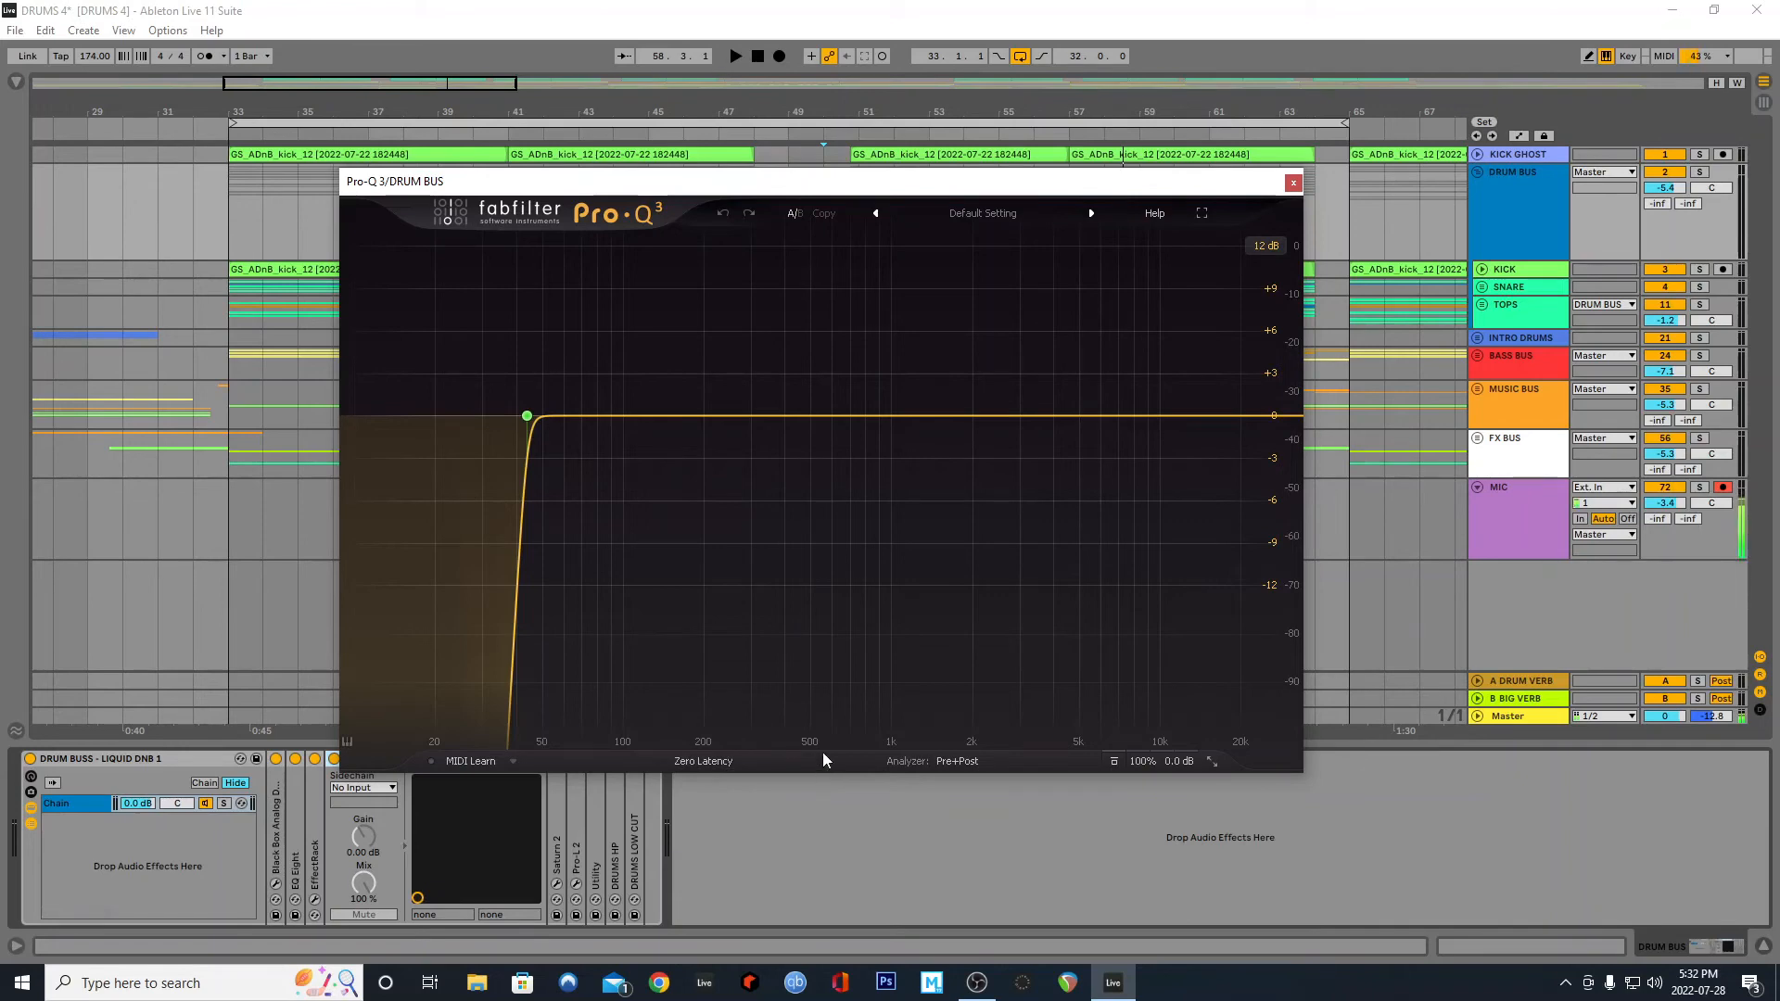
pyautogui.click(1294, 182)
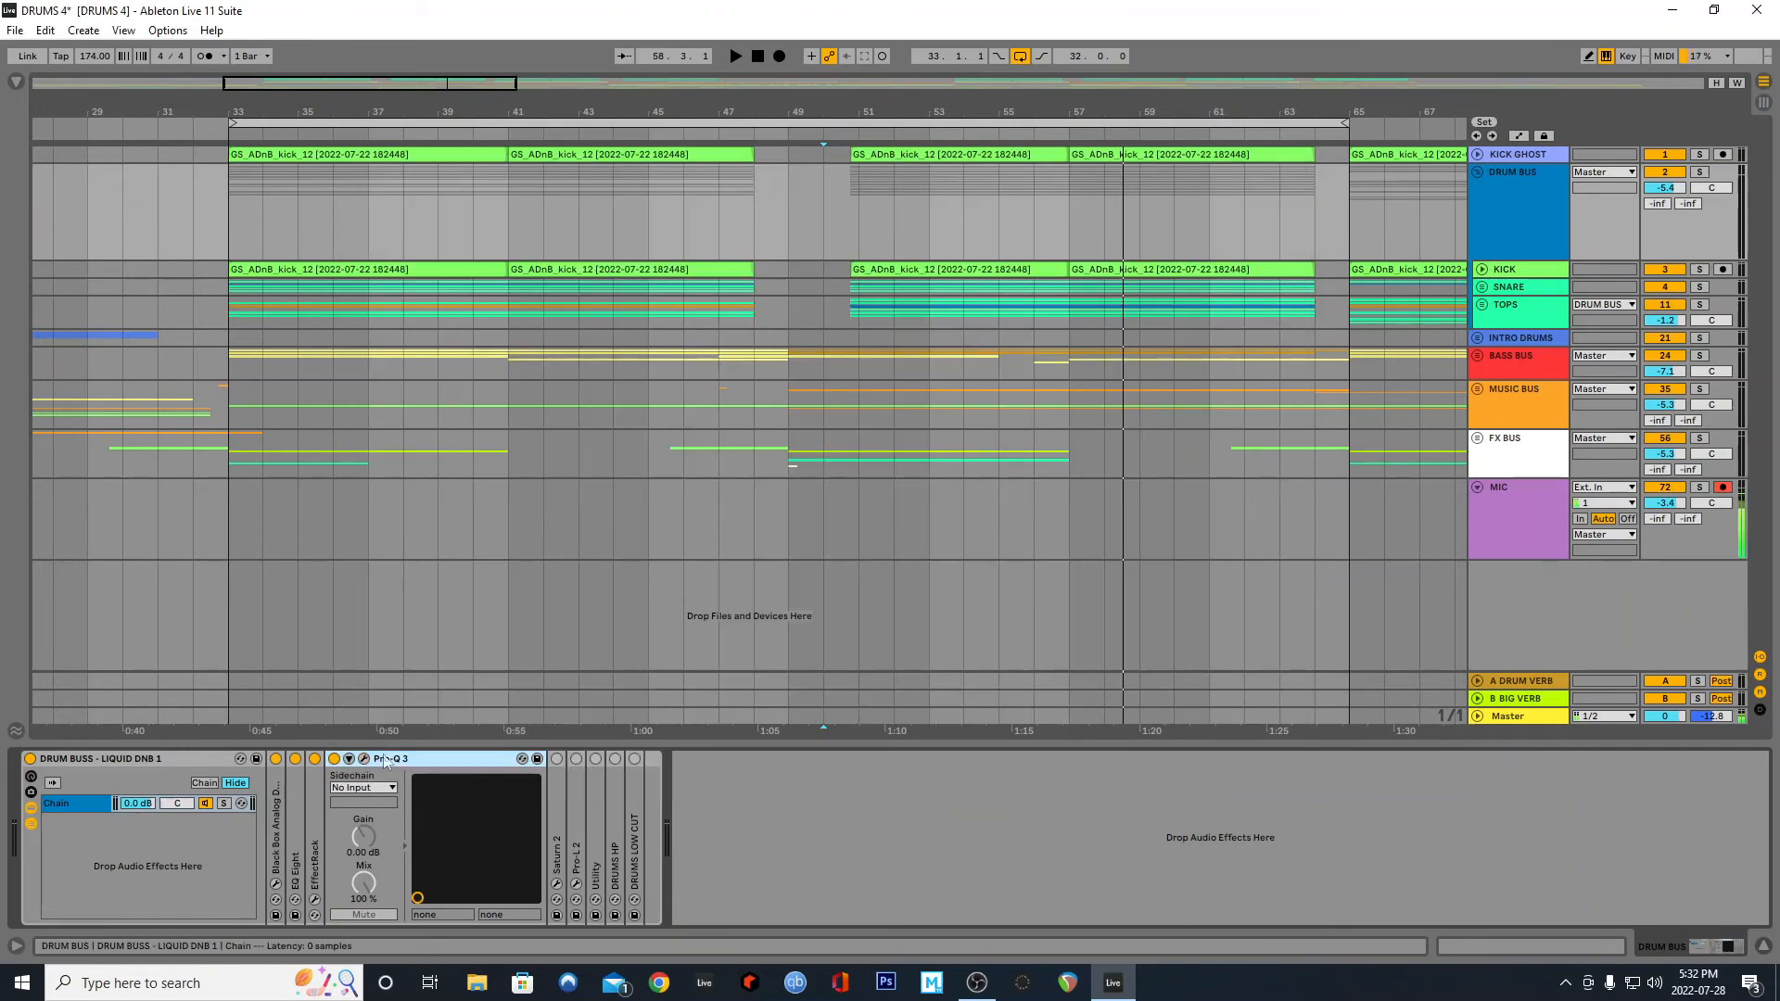
# Fold Pro-Q 3, unfold and enable Saturn 2, and open its window with the high band's Warm Tape settings selected
pyautogui.doubleClick(407, 762)
pyautogui.doubleClick(356, 788)
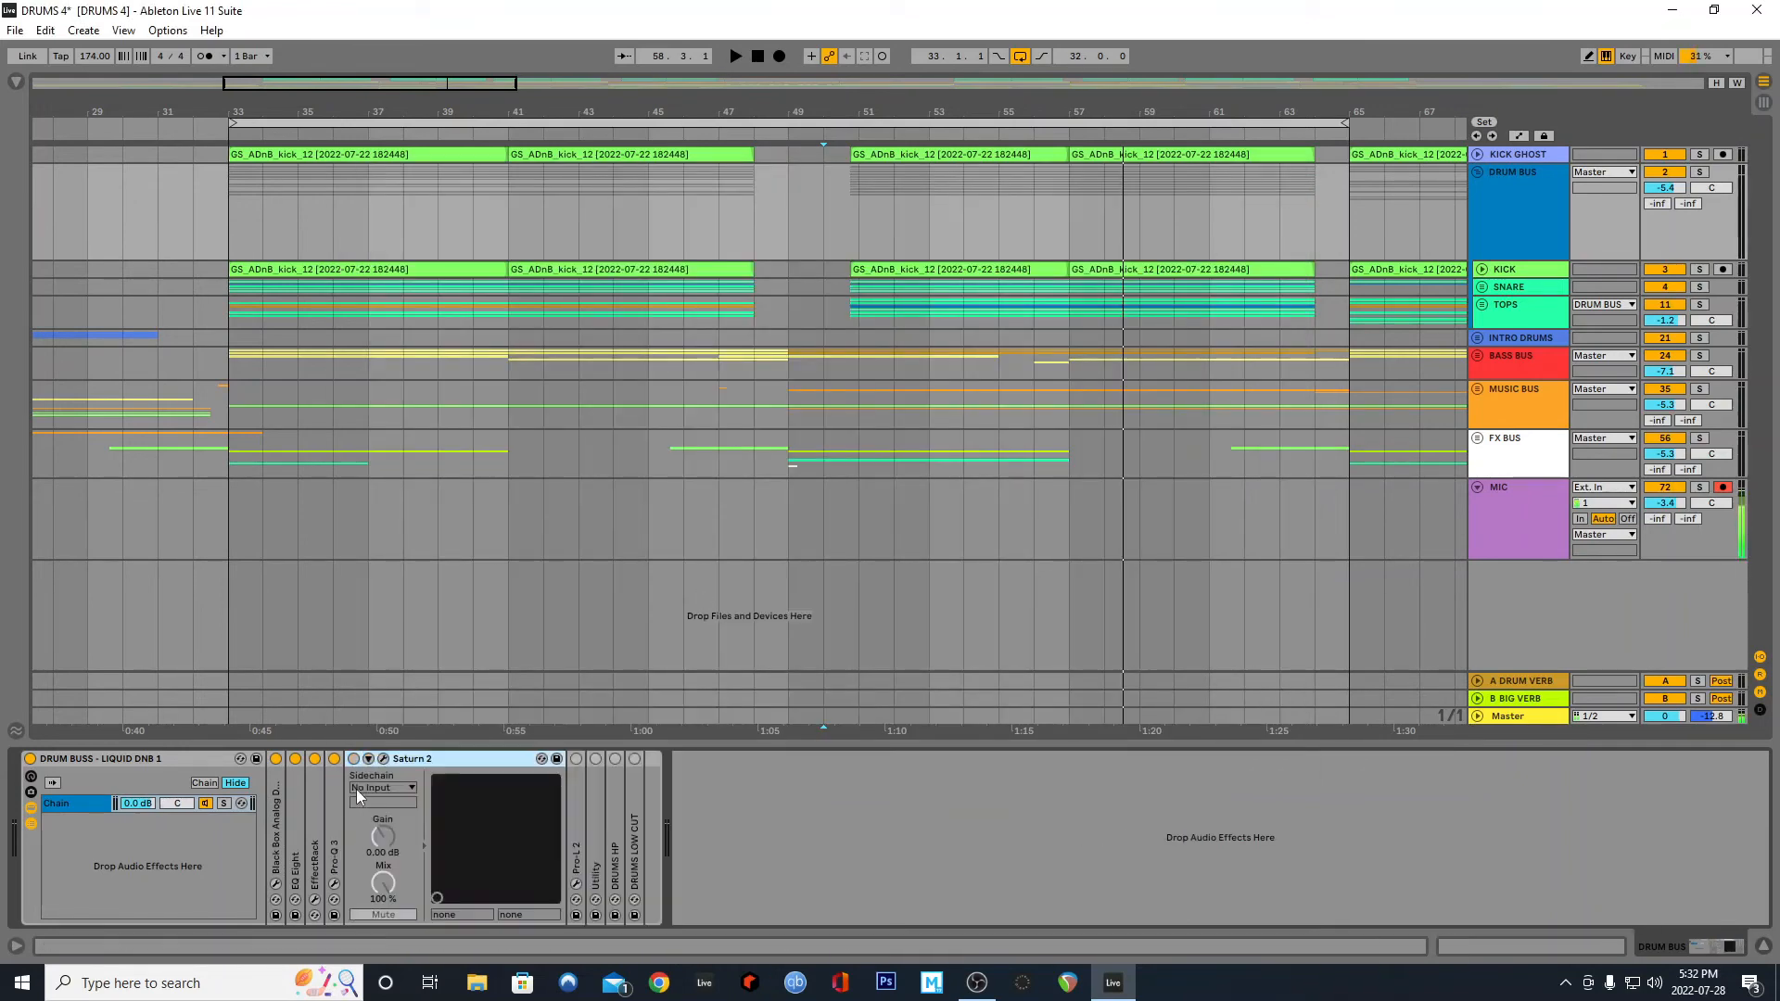
pyautogui.click(383, 760)
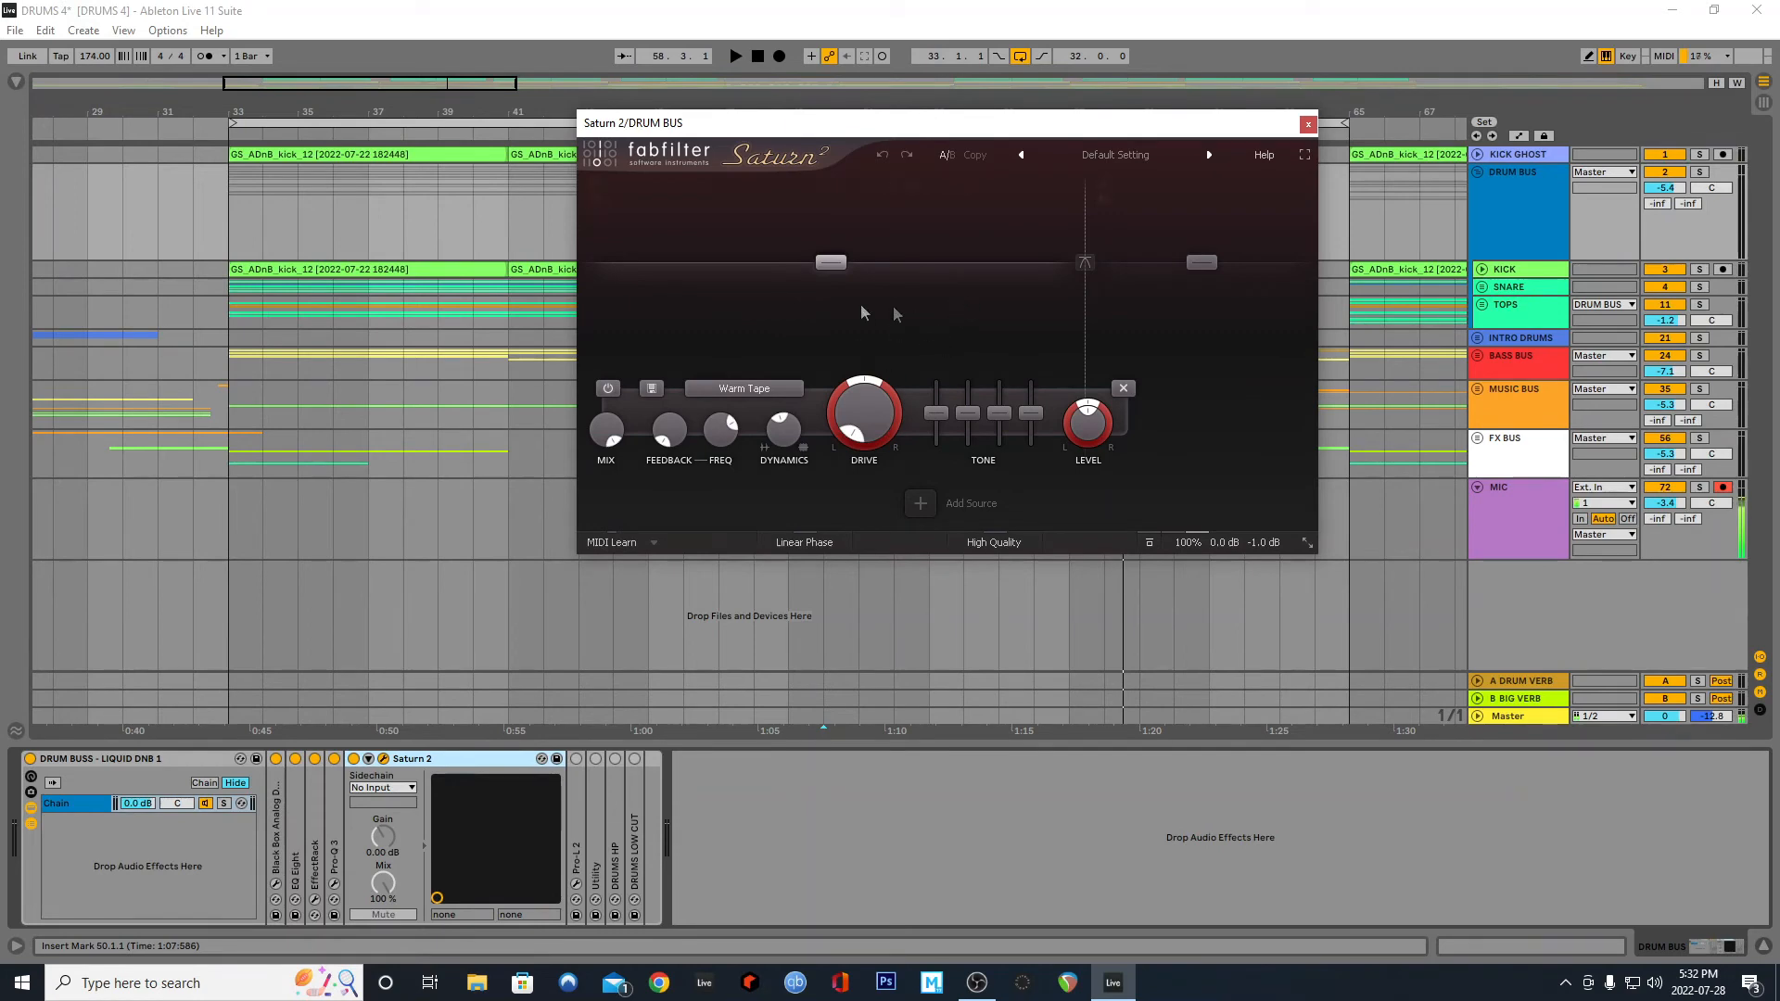
pyautogui.click(1189, 330)
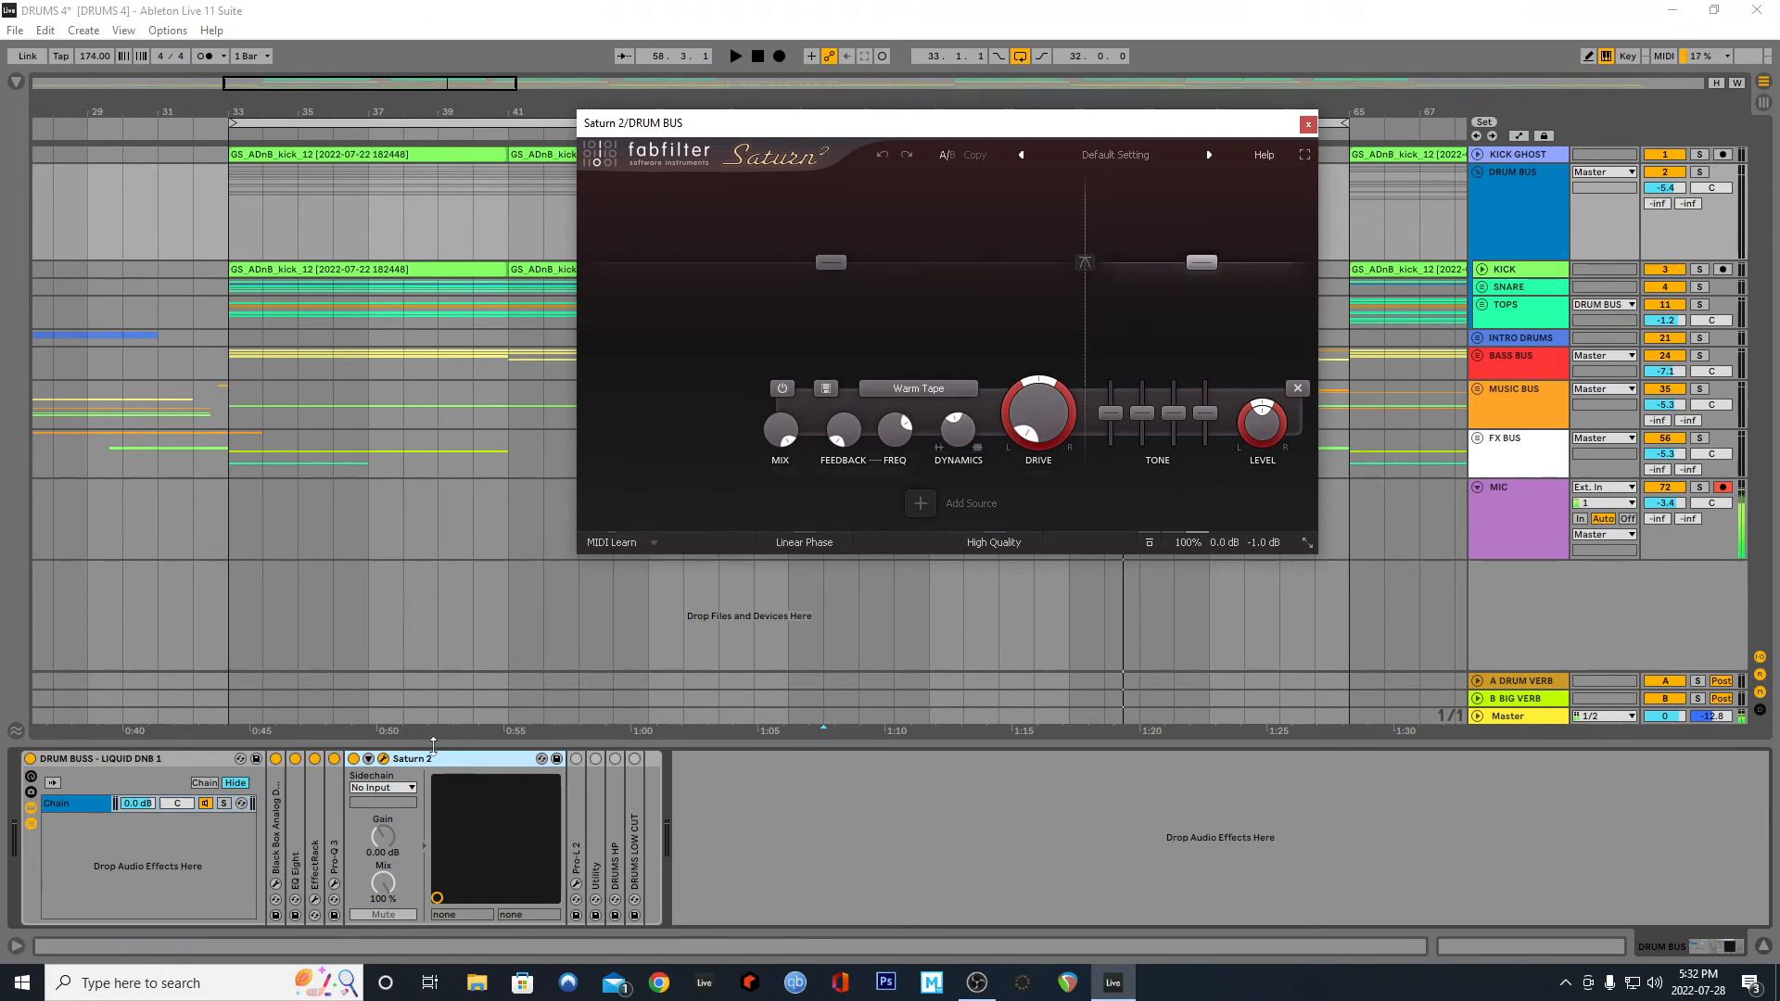
# Compare the drums with Saturn 2 bypassed and enabled during playback, leaving the device on
pyautogui.press('space')
pyautogui.click(353, 760)
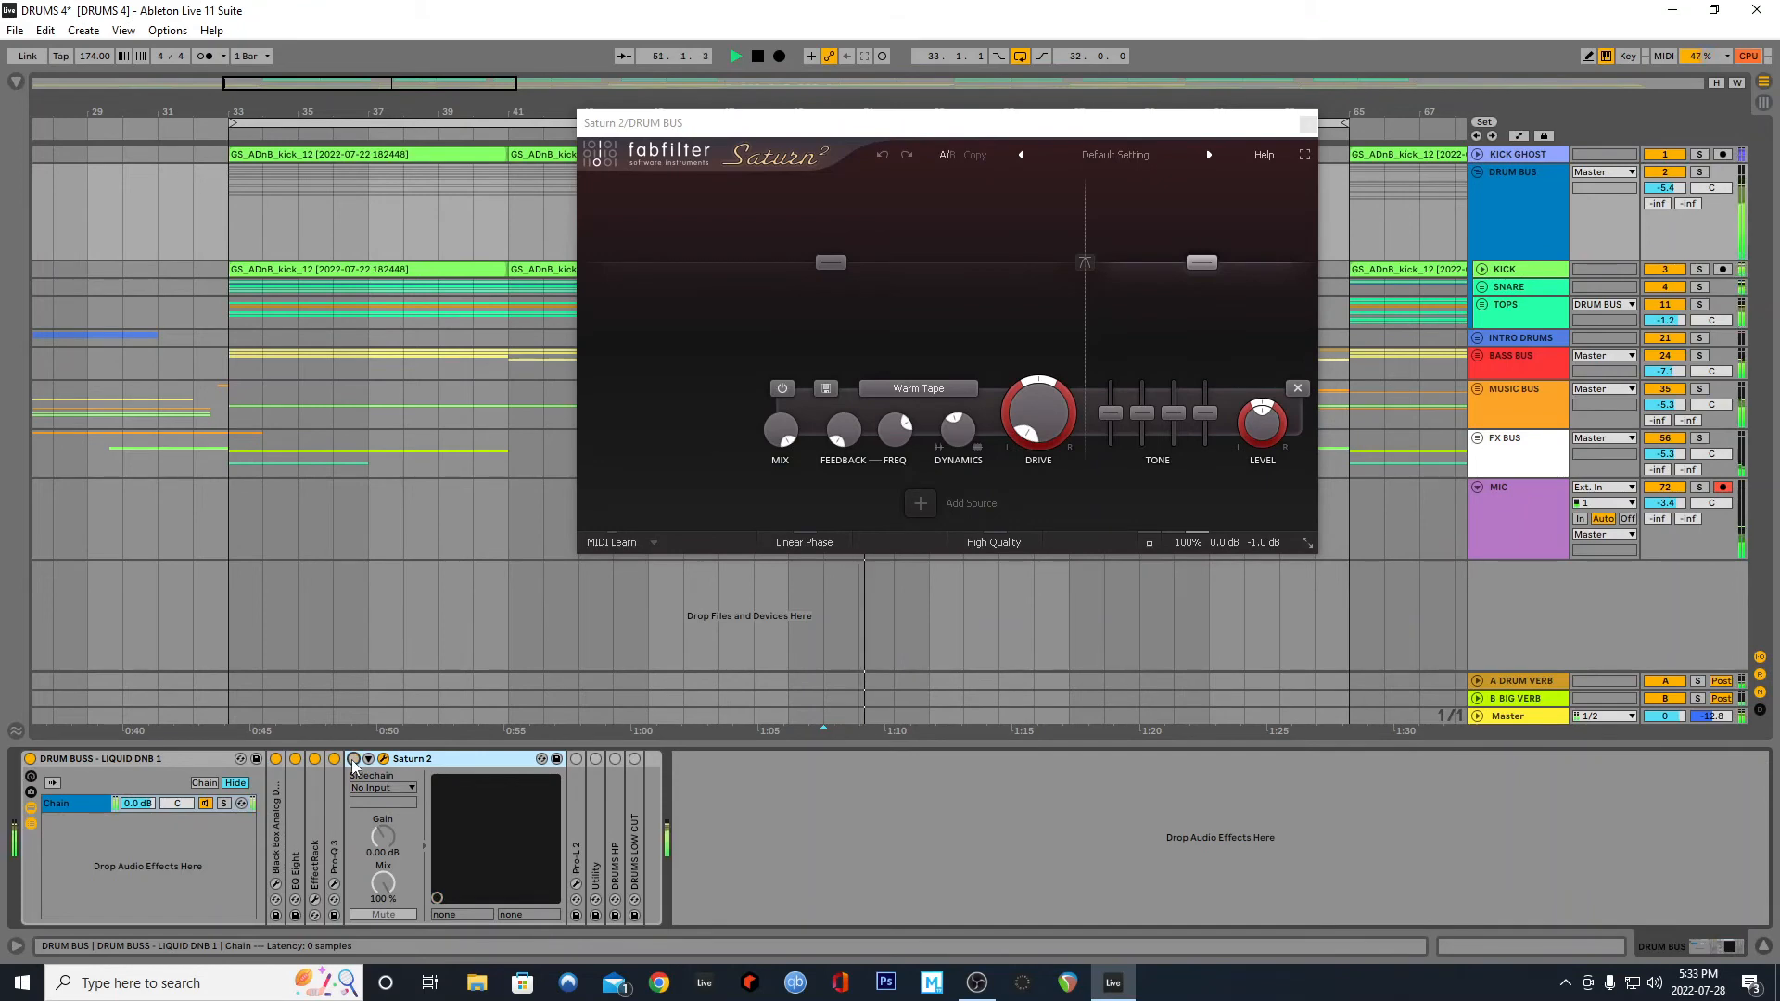
pyautogui.click(353, 760)
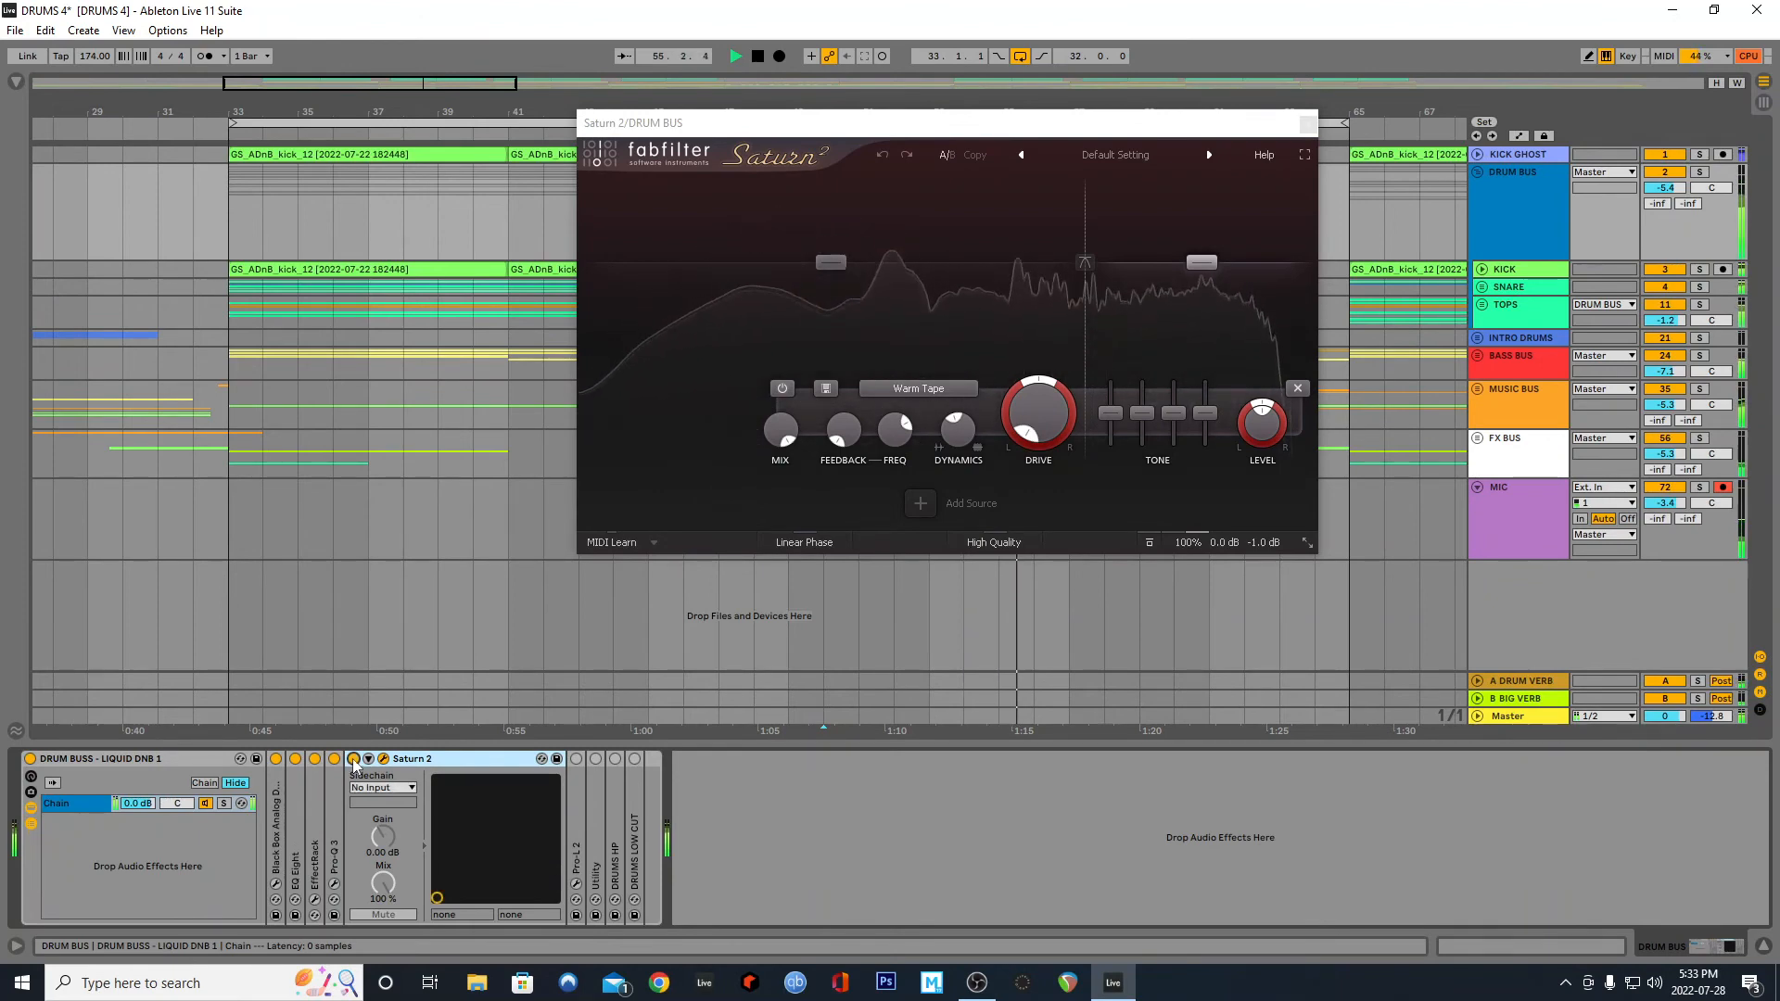
pyautogui.press('space')
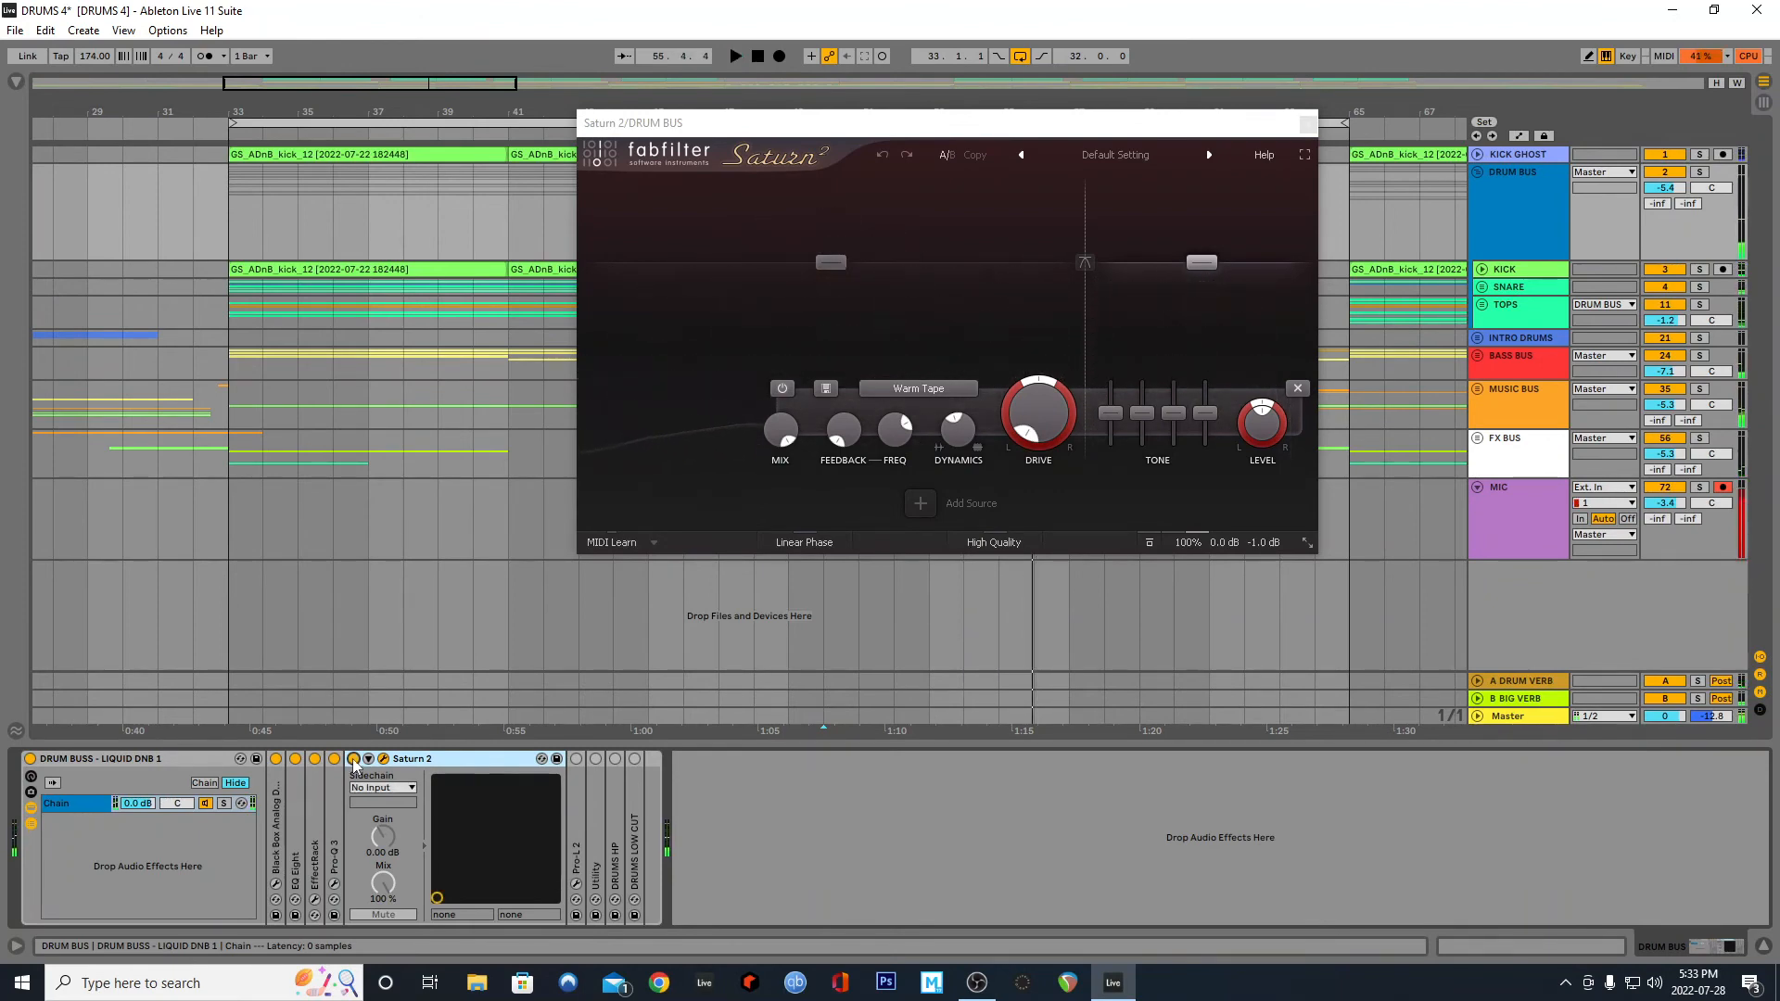
# Fold Saturn 2 and close its window, and unfold and enable Pro-L 2 with its own window open
pyautogui.doubleClick(425, 761)
pyautogui.doubleClick(381, 800)
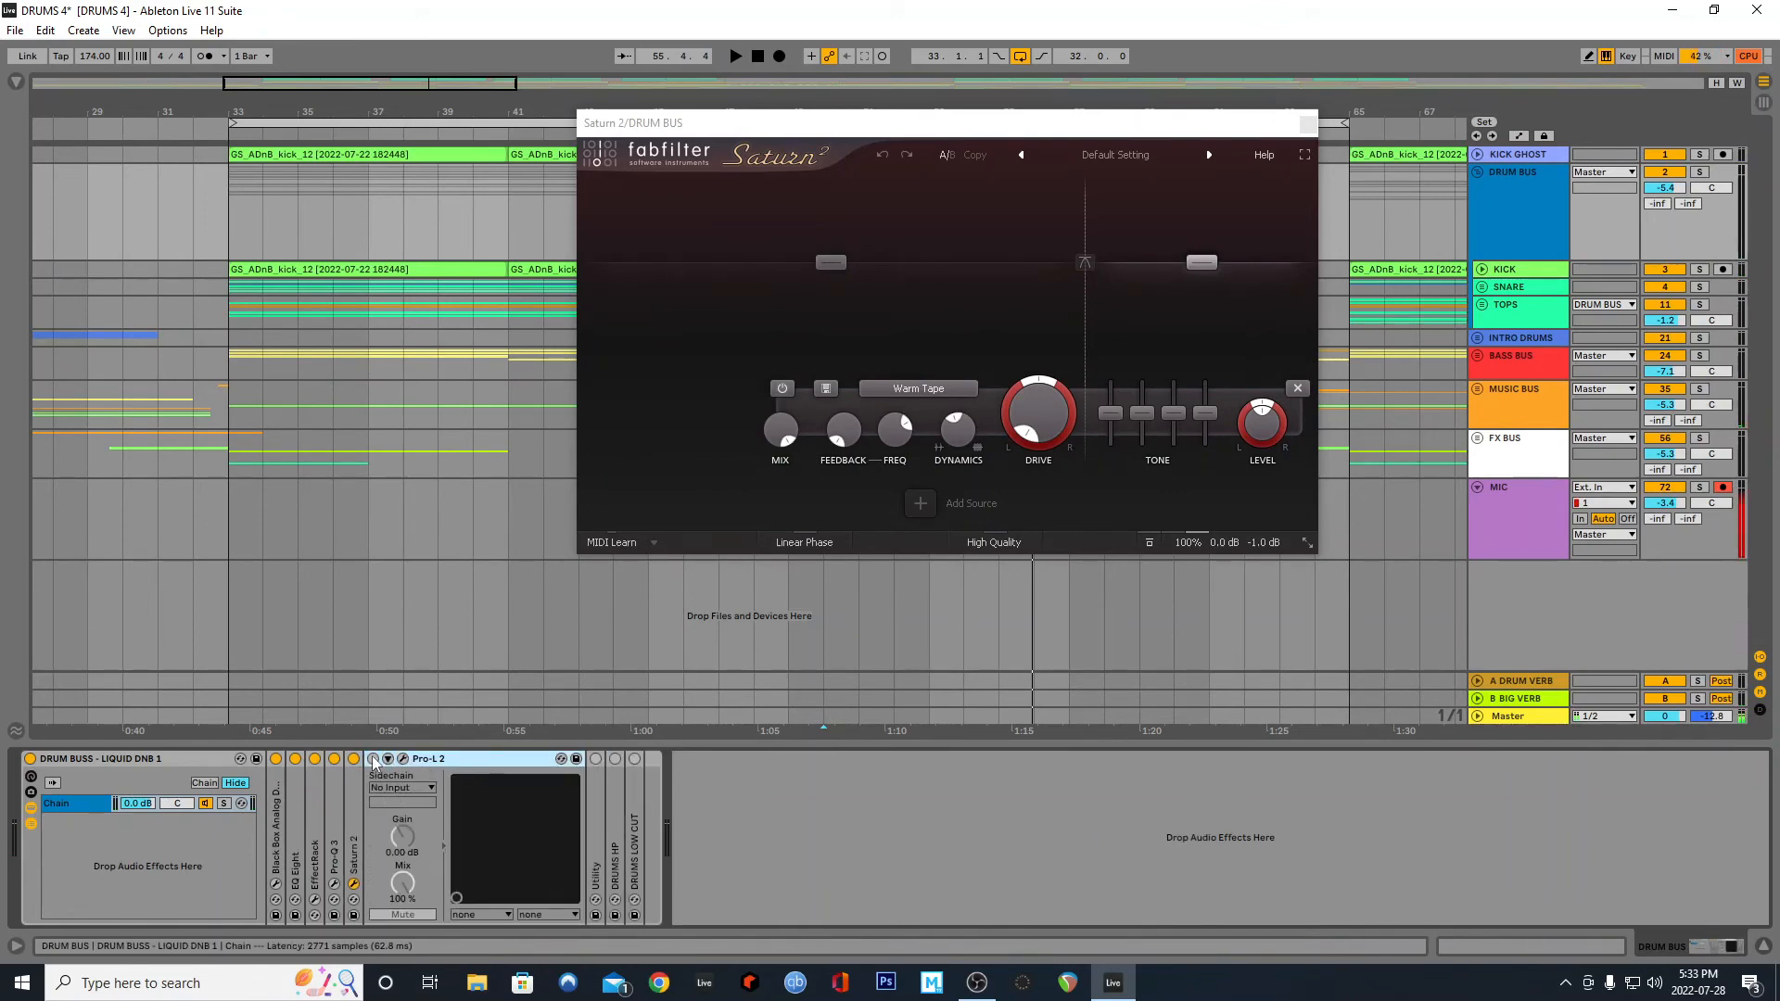
pyautogui.click(1308, 122)
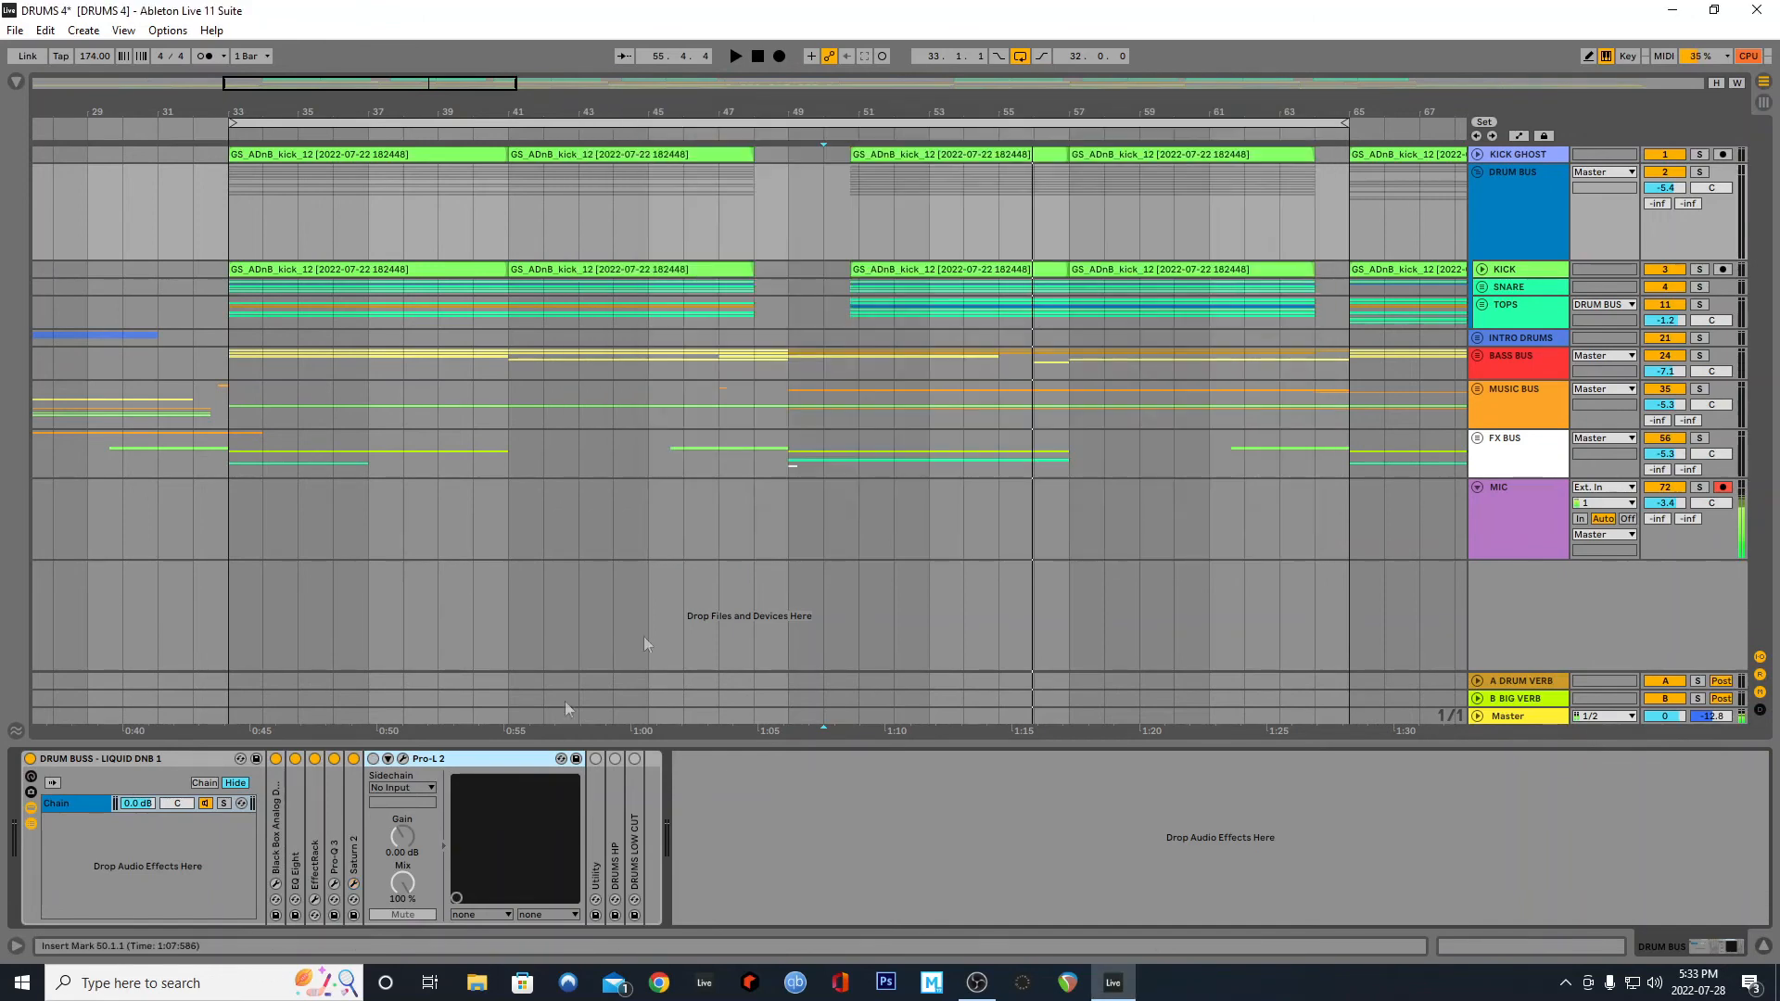
pyautogui.click(374, 759)
pyautogui.click(404, 758)
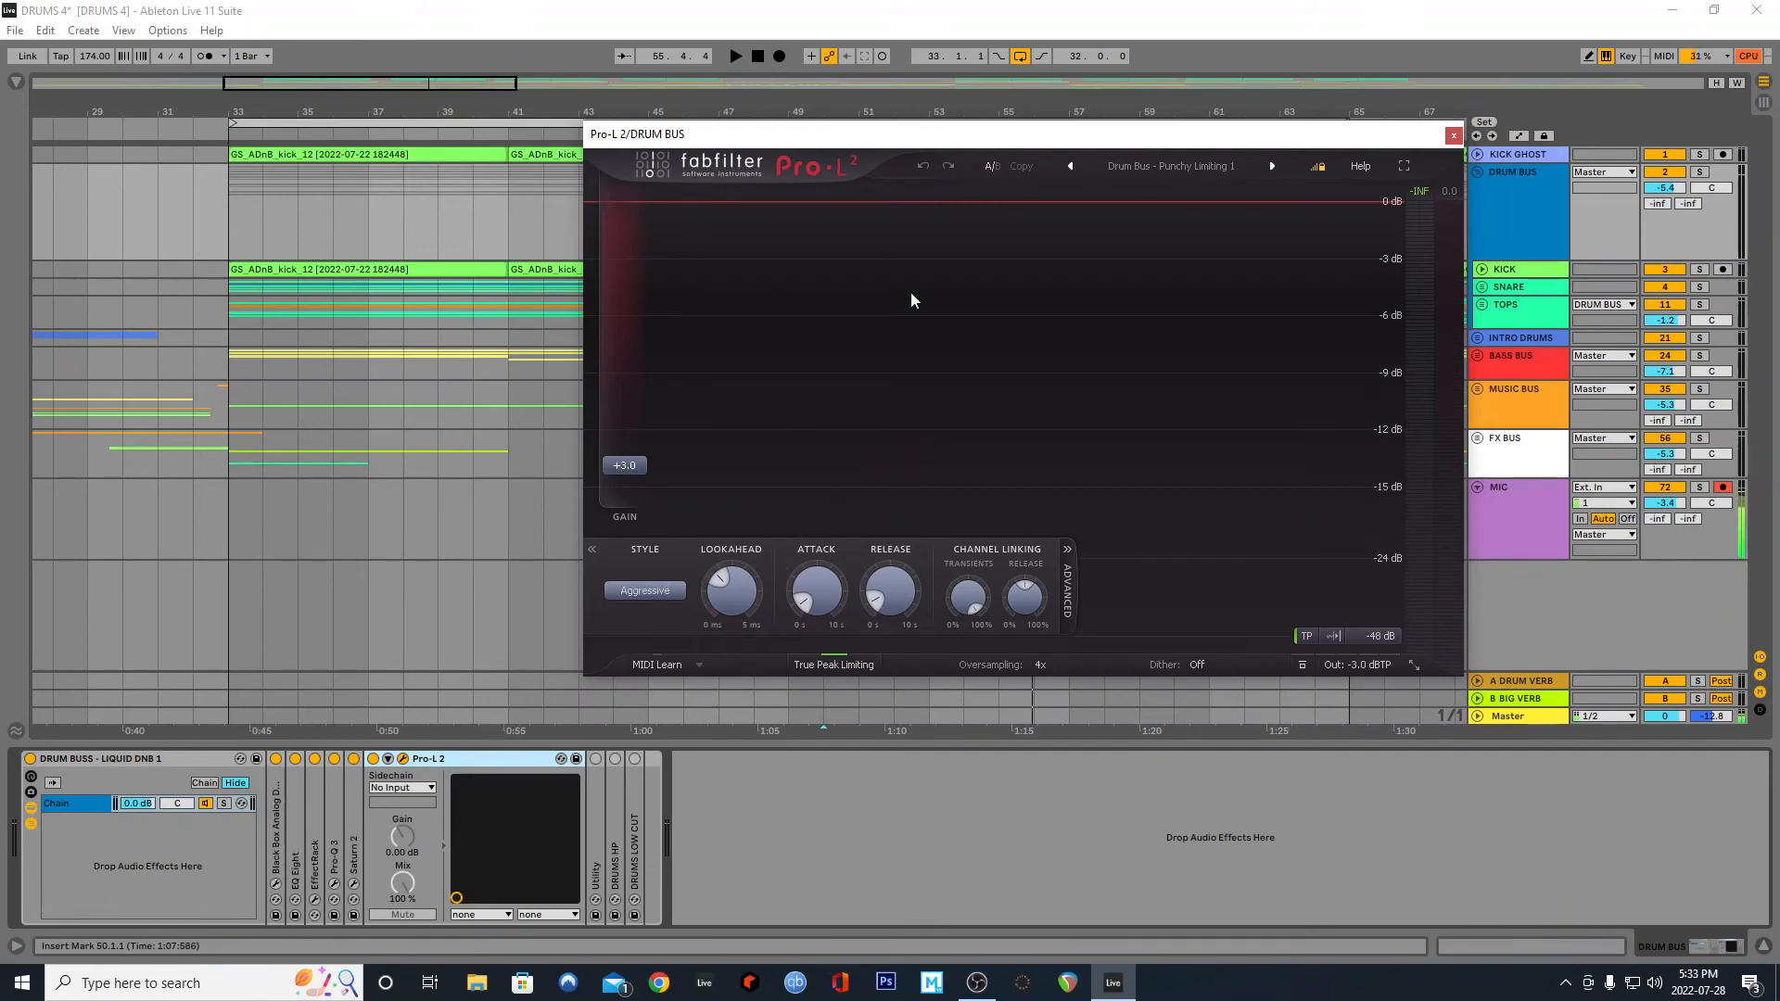
# Play the drums through Pro-L 2 to examine its limiting, and inspect its output level and gain settings
pyautogui.press('space')
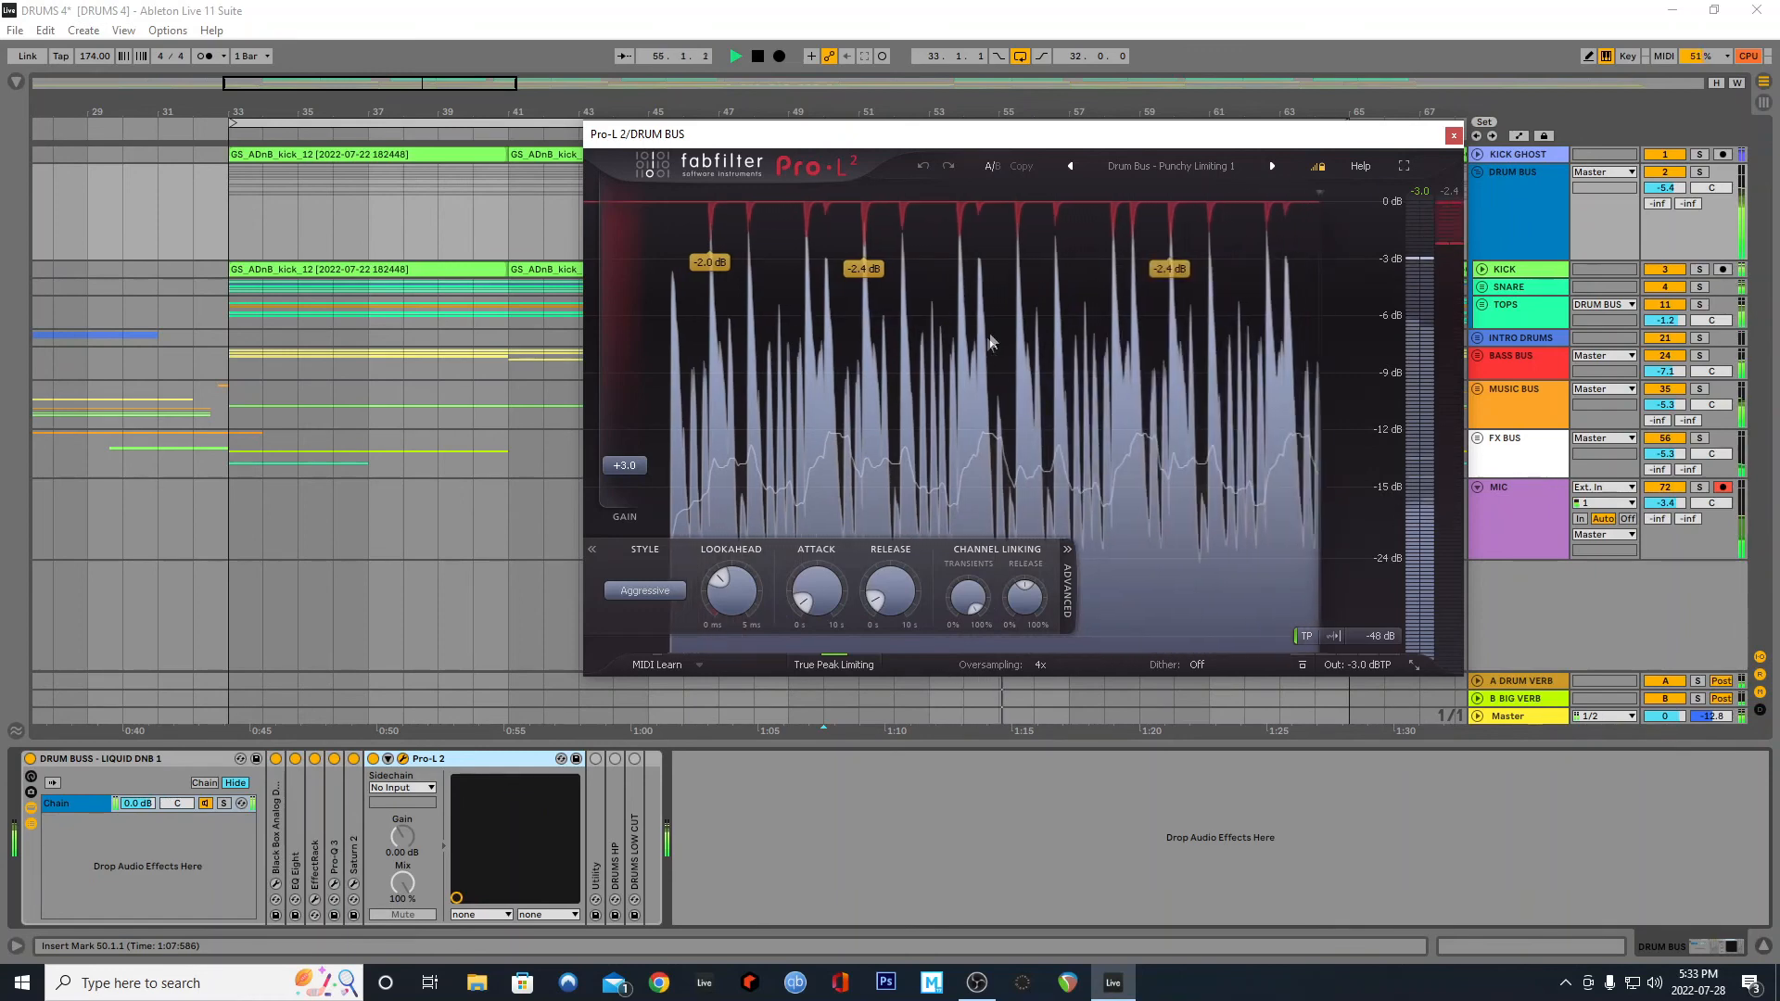
pyautogui.press('space')
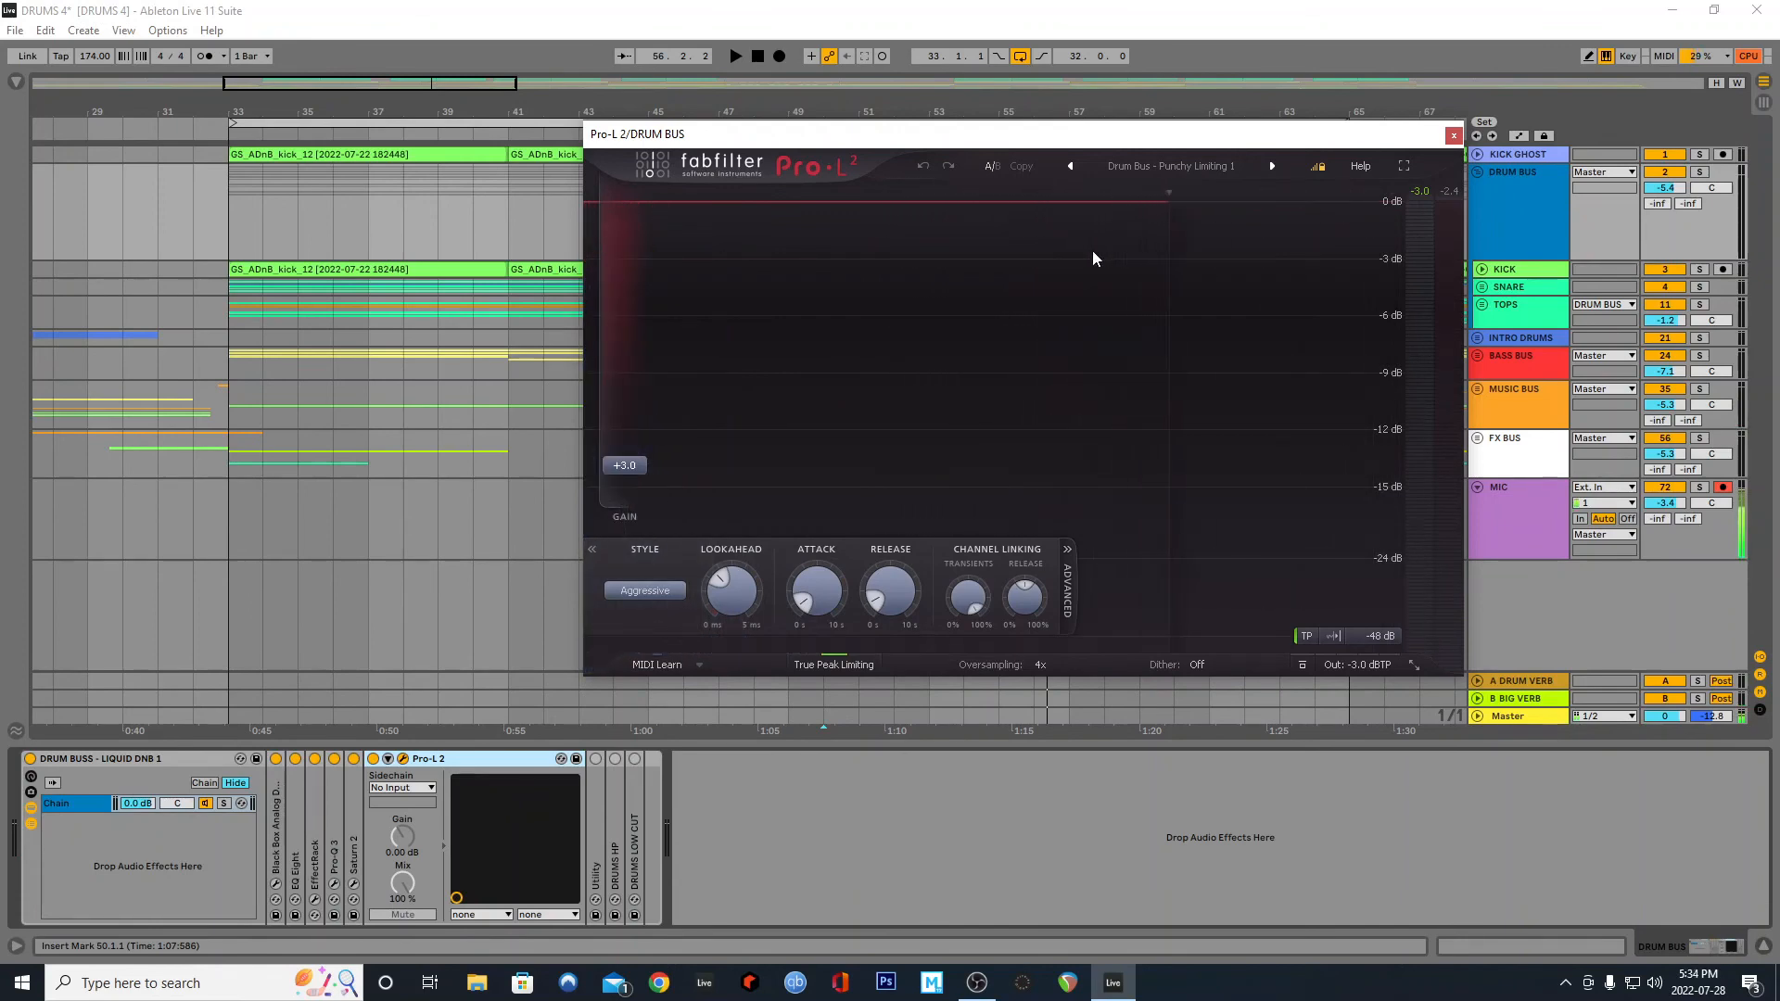
pyautogui.moveTo(1356, 628)
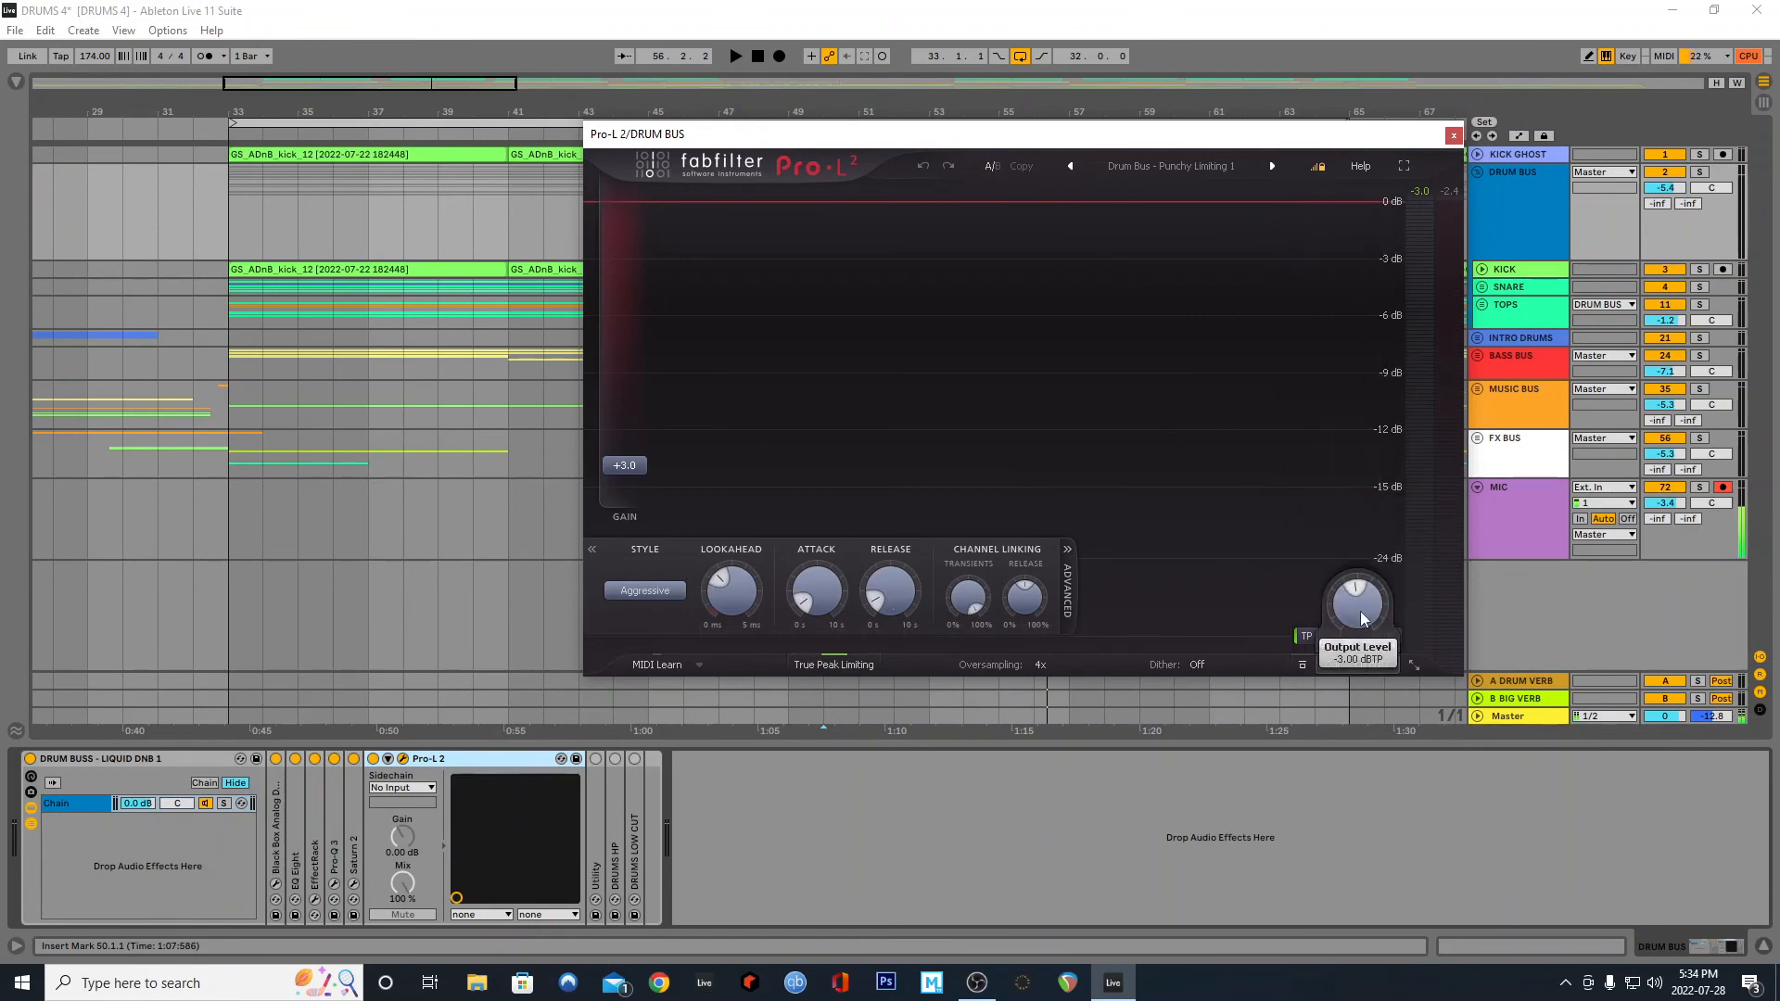
pyautogui.moveTo(637, 465)
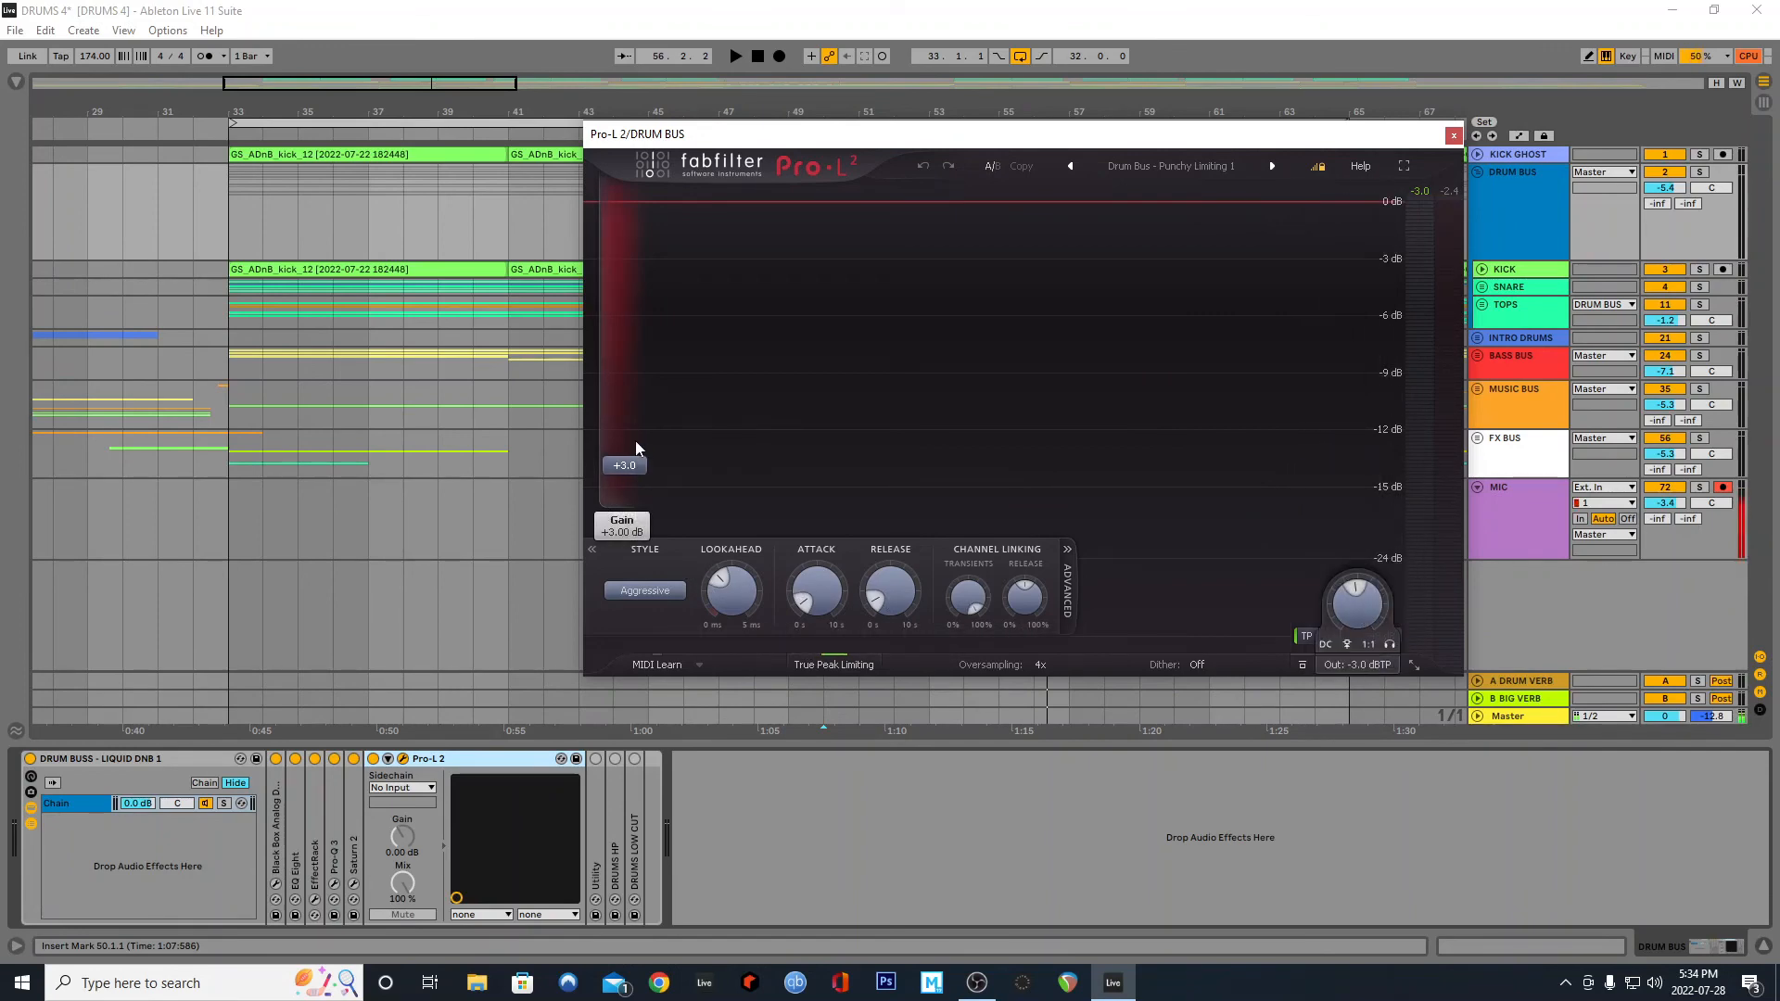
# Close the Pro-L 2 window and fold the device
pyautogui.click(1452, 137)
pyautogui.moveTo(423, 760); pyautogui.dragTo(425, 762)
pyautogui.doubleClick(424, 760)
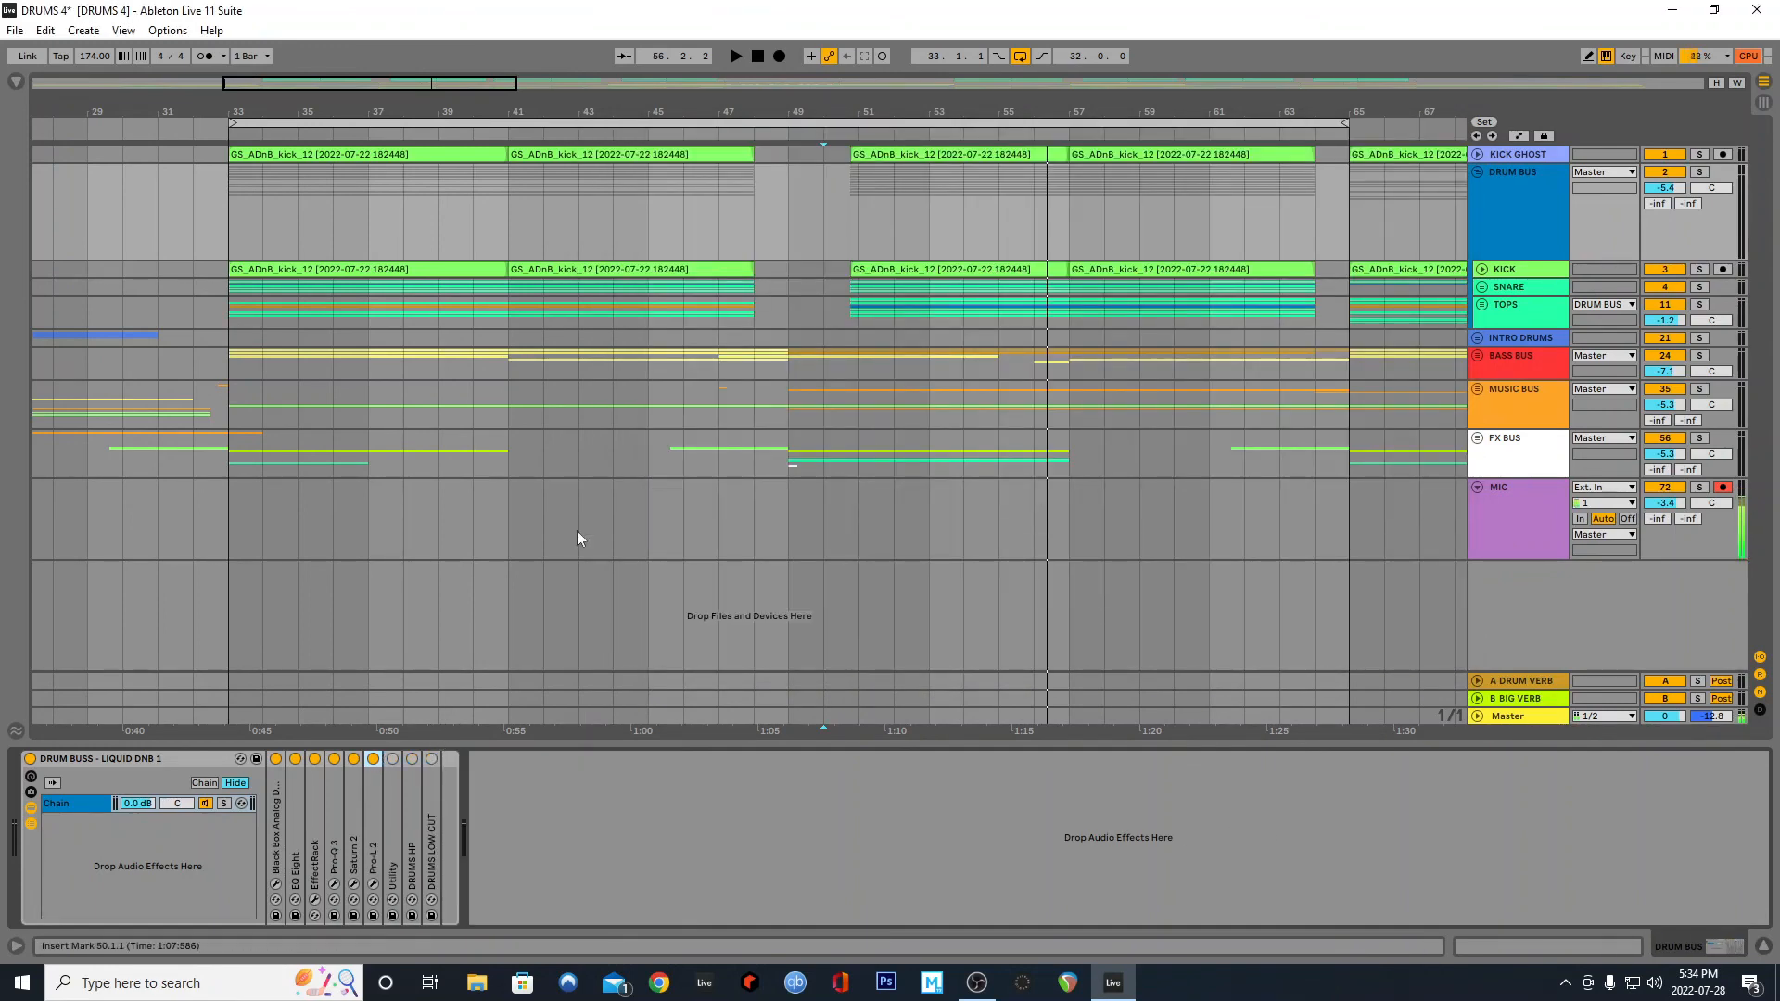
# Set the arrangement grid to 8/1 and collapse the DRUM BUS group
pyautogui.scroll(-2, 608, 519)
pyautogui.scroll(-2, 610, 505)
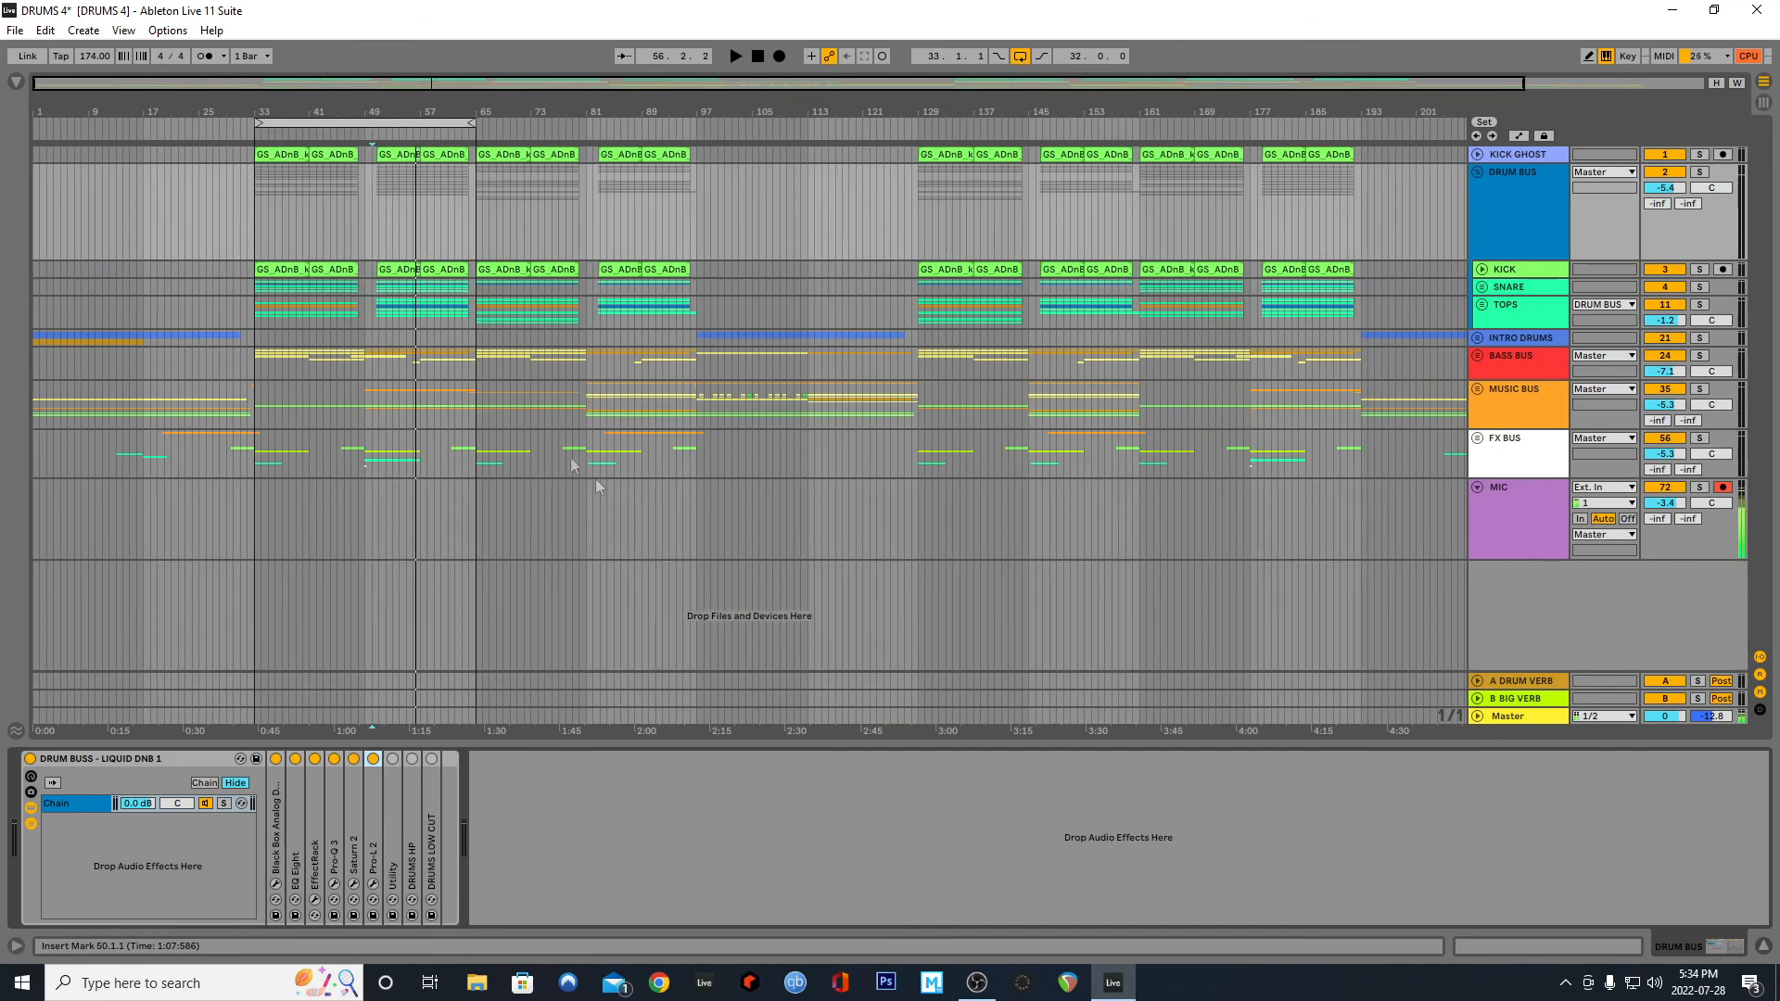
pyautogui.rightClick(358, 236)
pyautogui.click(388, 350)
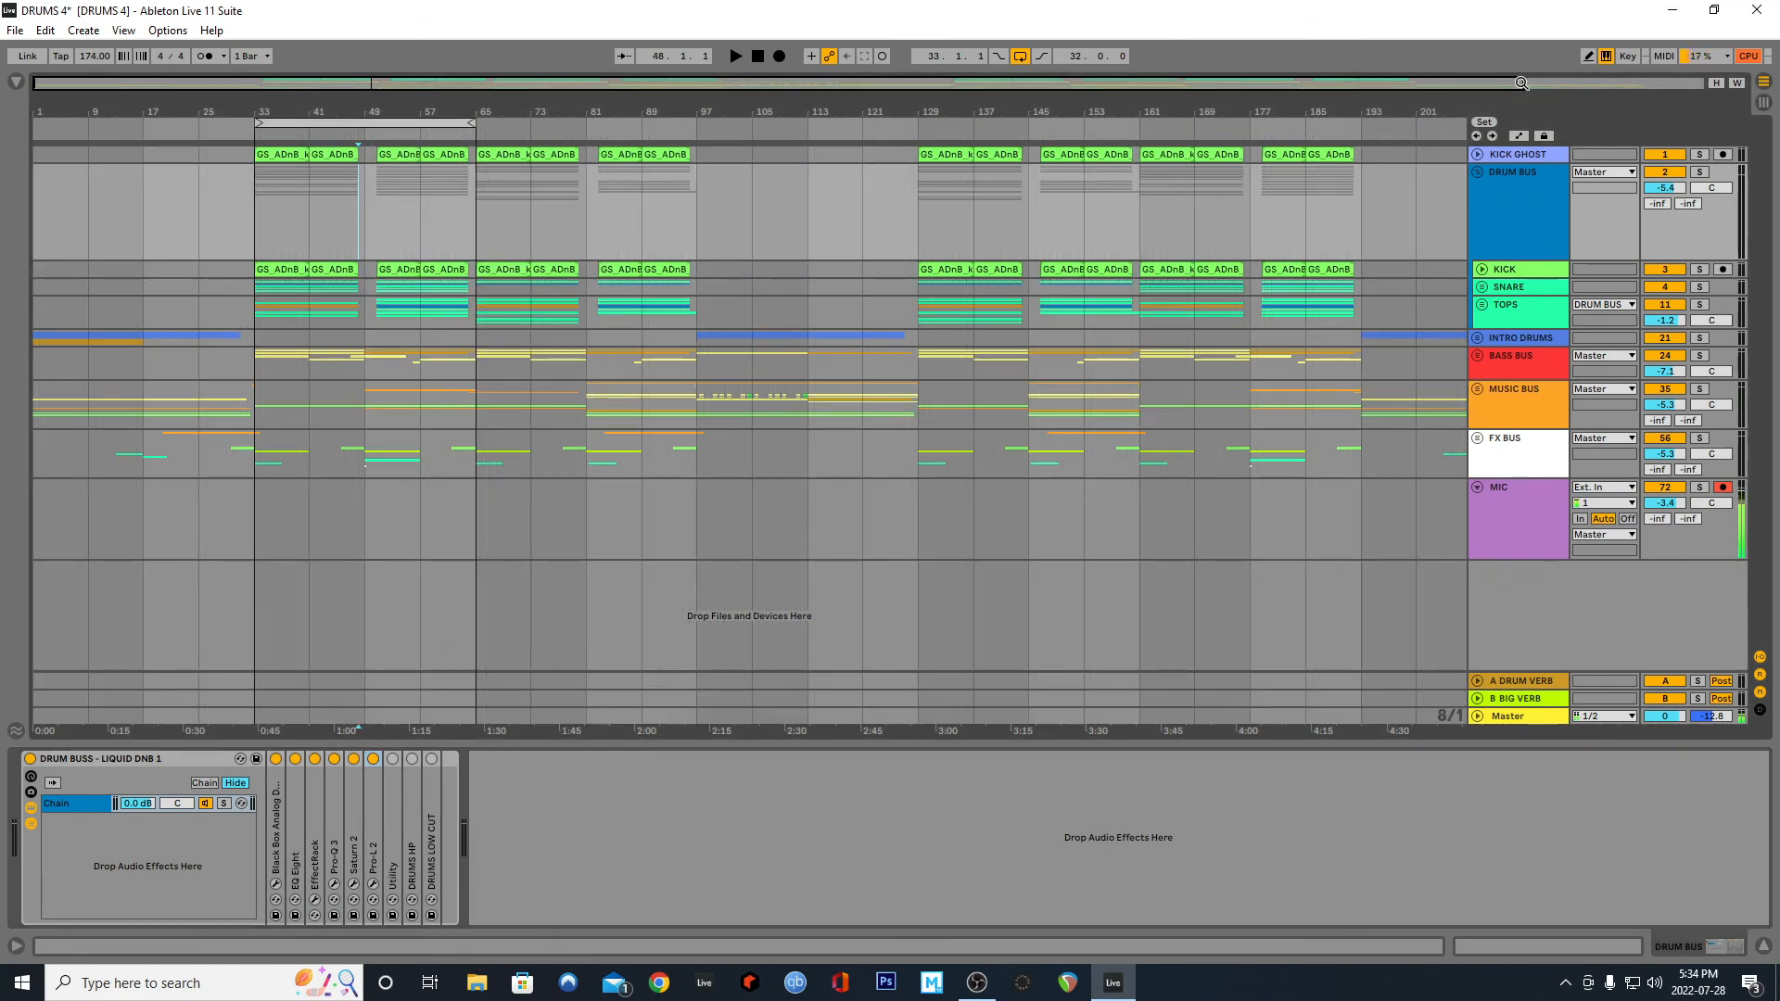
pyautogui.moveTo(1522, 83); pyautogui.dragTo(1511, 175)
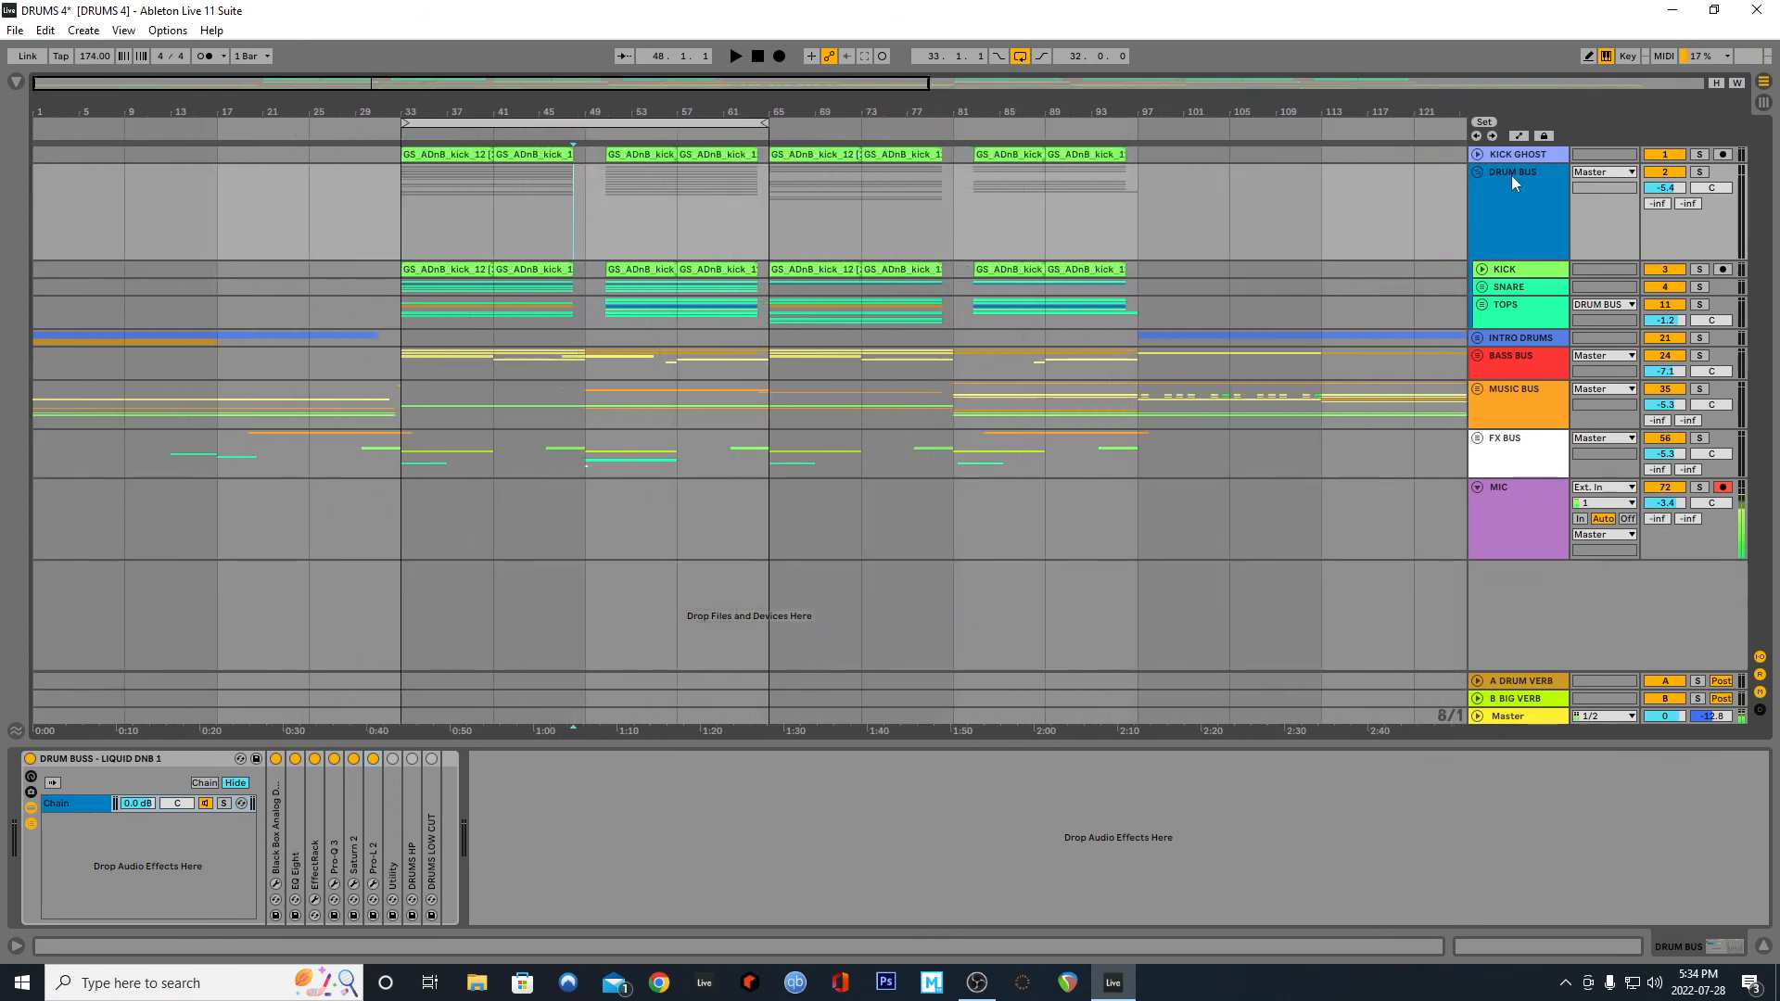
pyautogui.click(1511, 175)
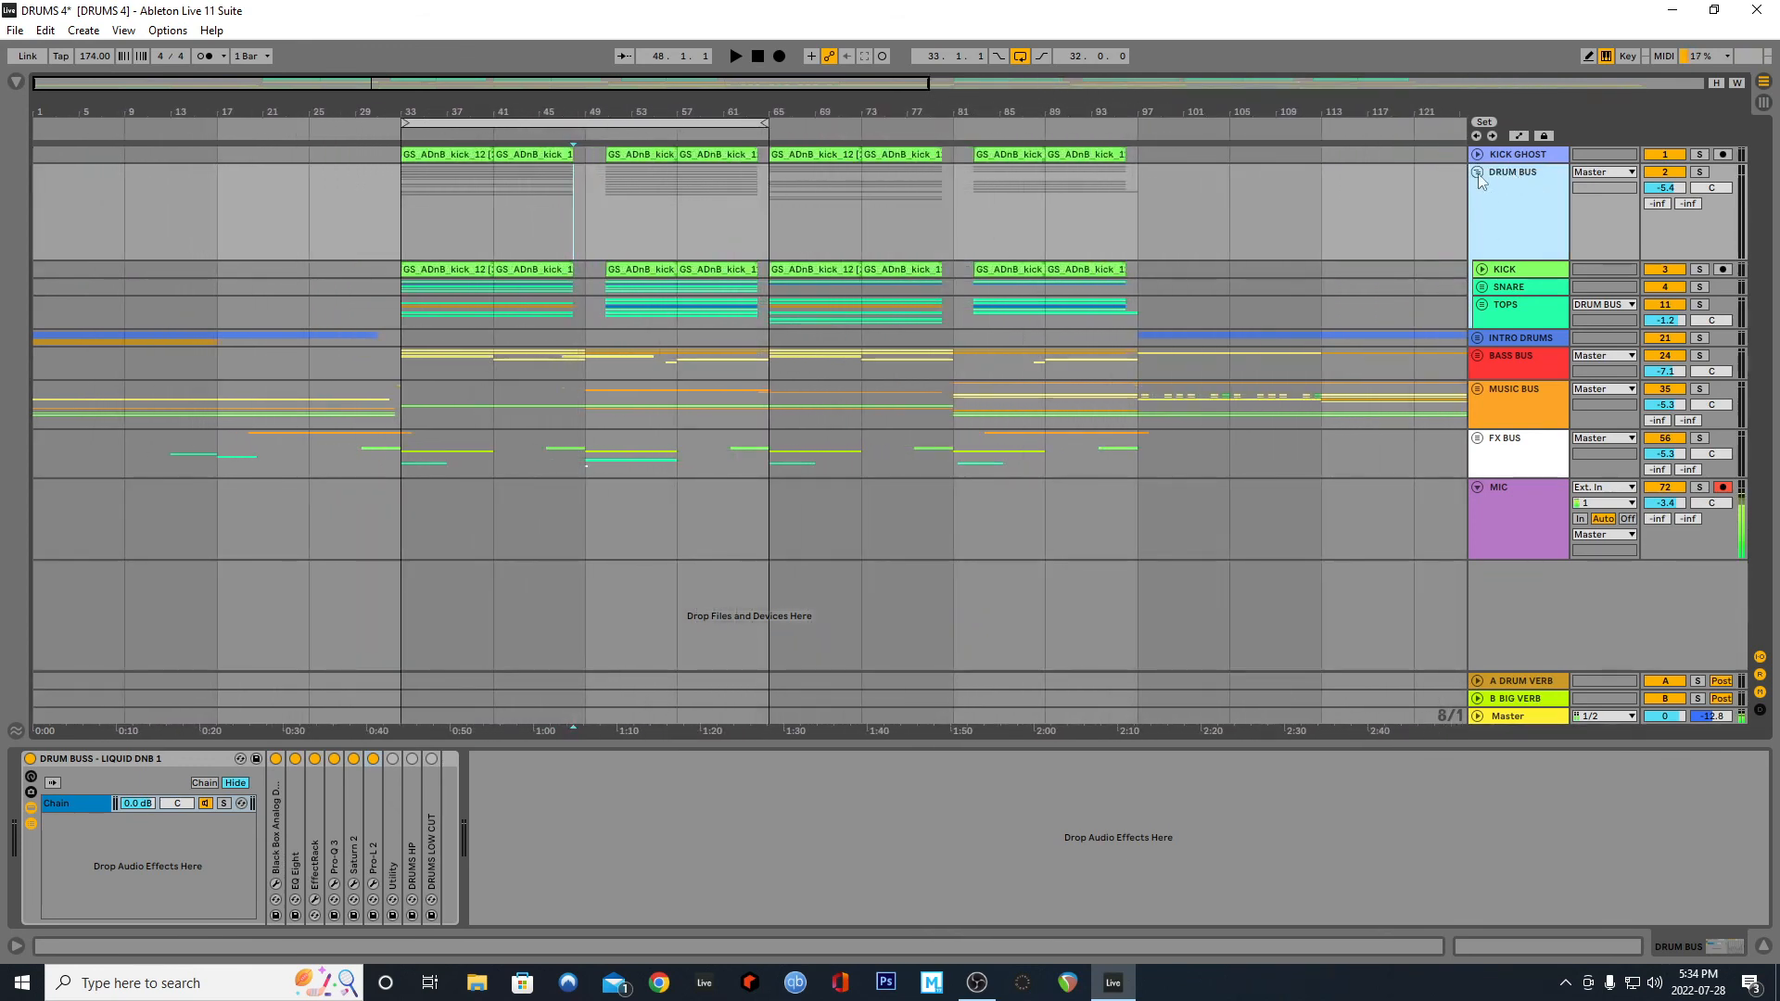
pyautogui.click(1478, 173)
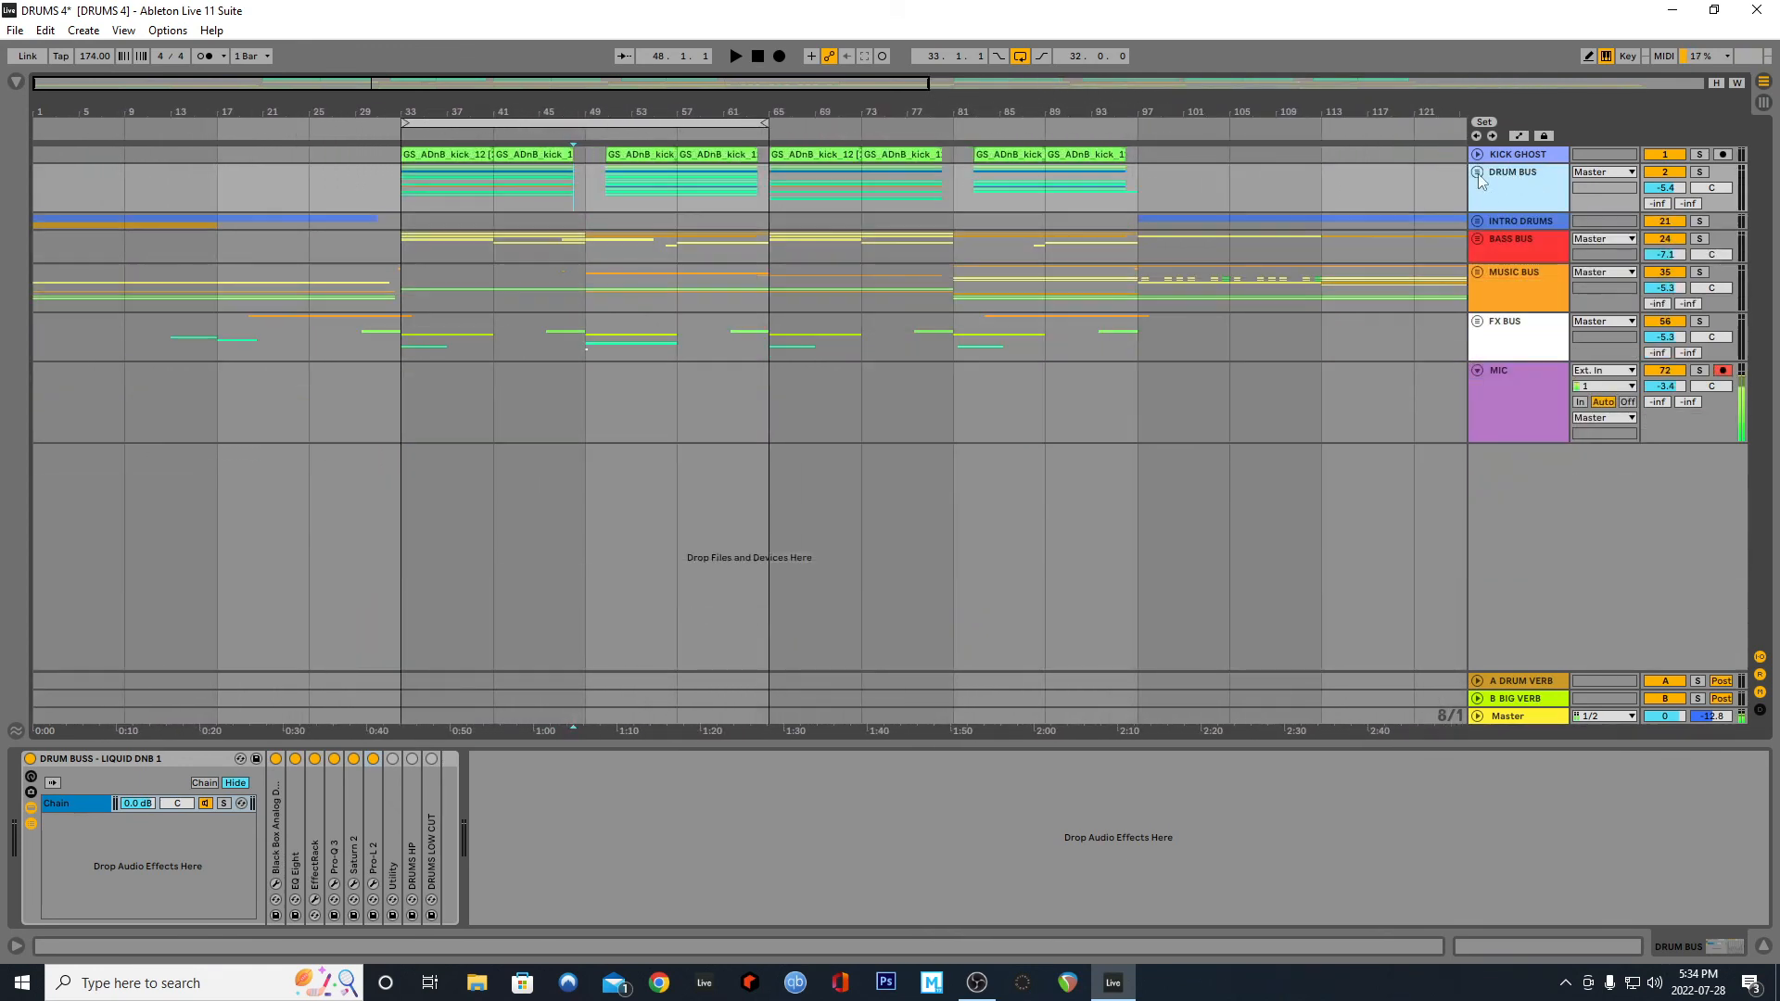
# Play the full arrangement from bar 65 with the DRUM BUS device chain shown
pyautogui.click(1533, 220)
pyautogui.click(1534, 239)
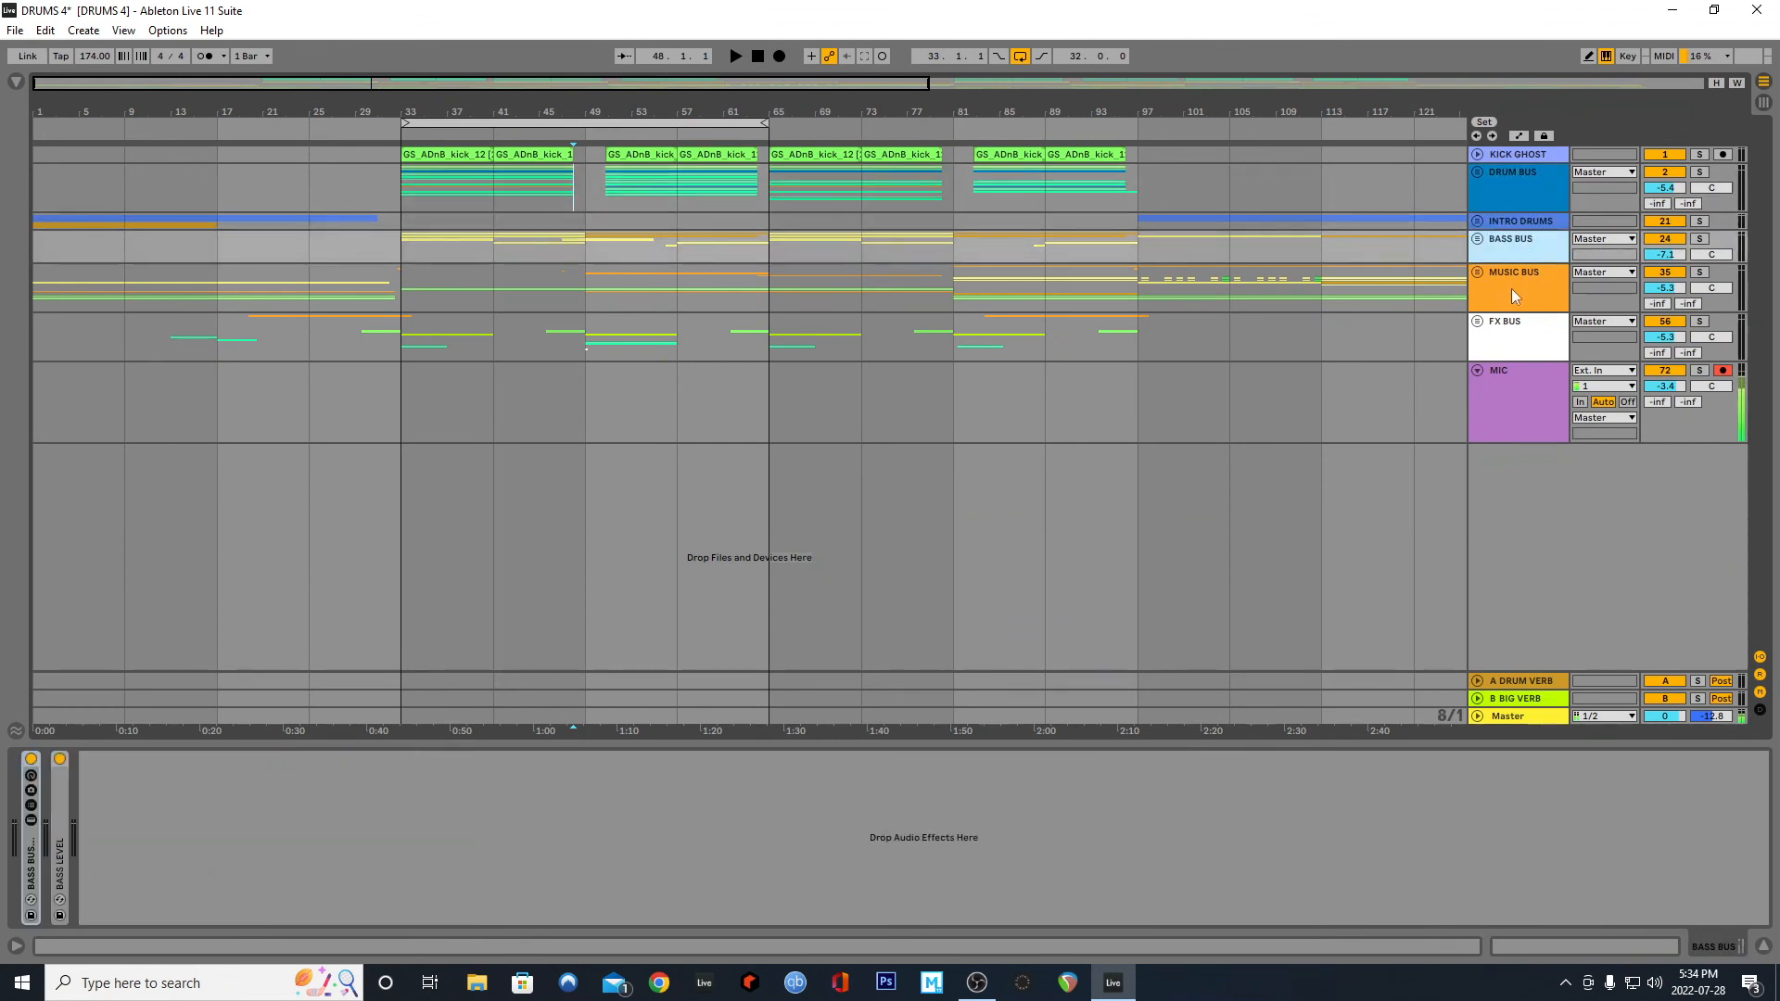
pyautogui.click(769, 208)
pyautogui.press('space')
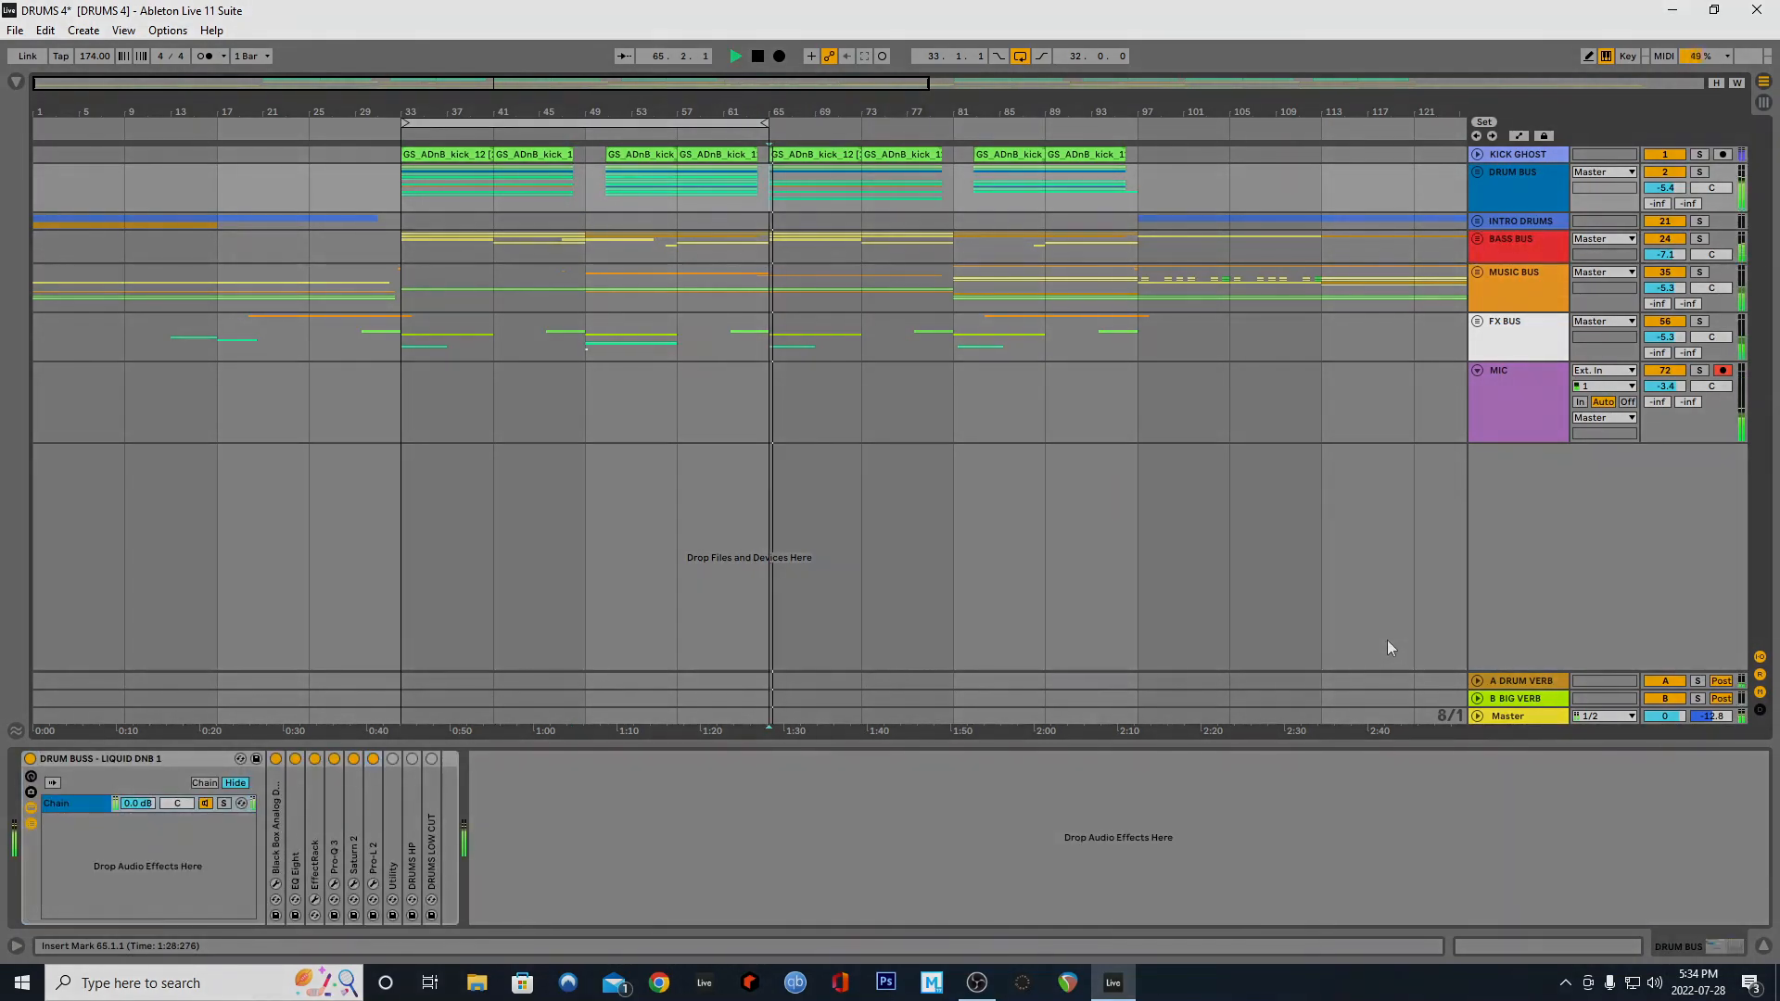